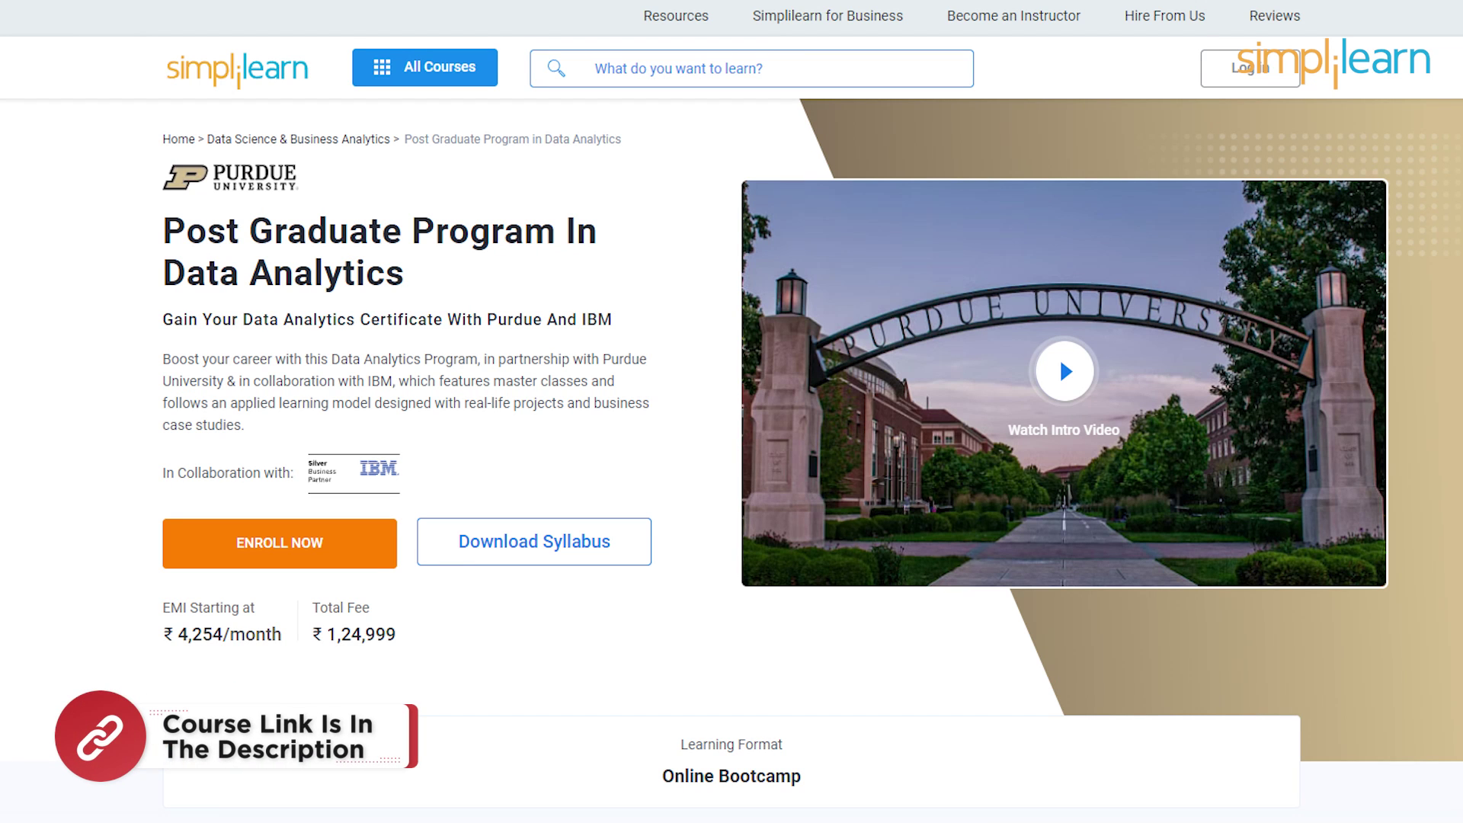
Scroll the Data Analytics course page down past Key Features, certificates and the Learning Path
scroll(731, 412, "down", 4)
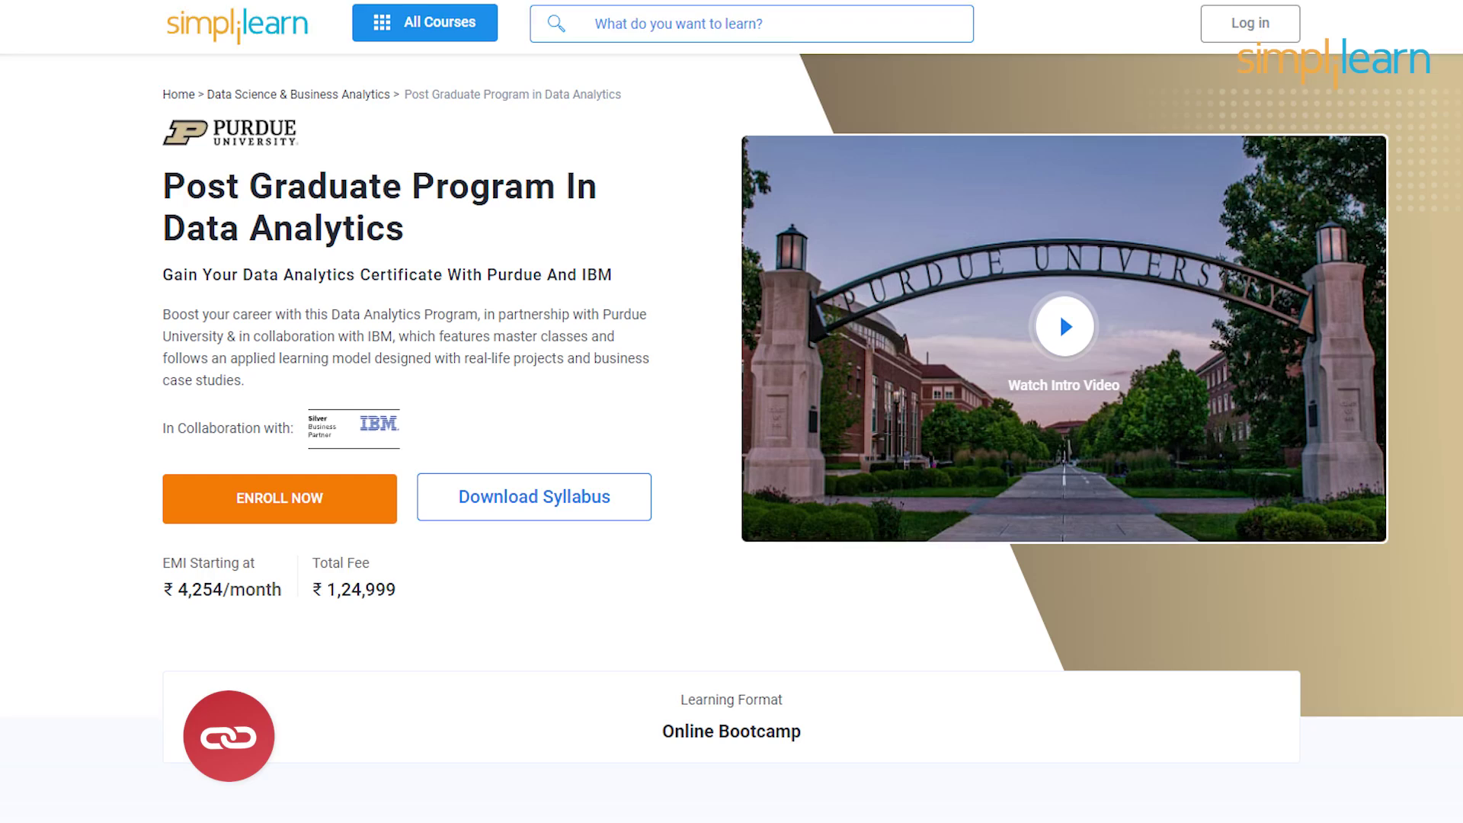
scroll(731, 412, "down", 7)
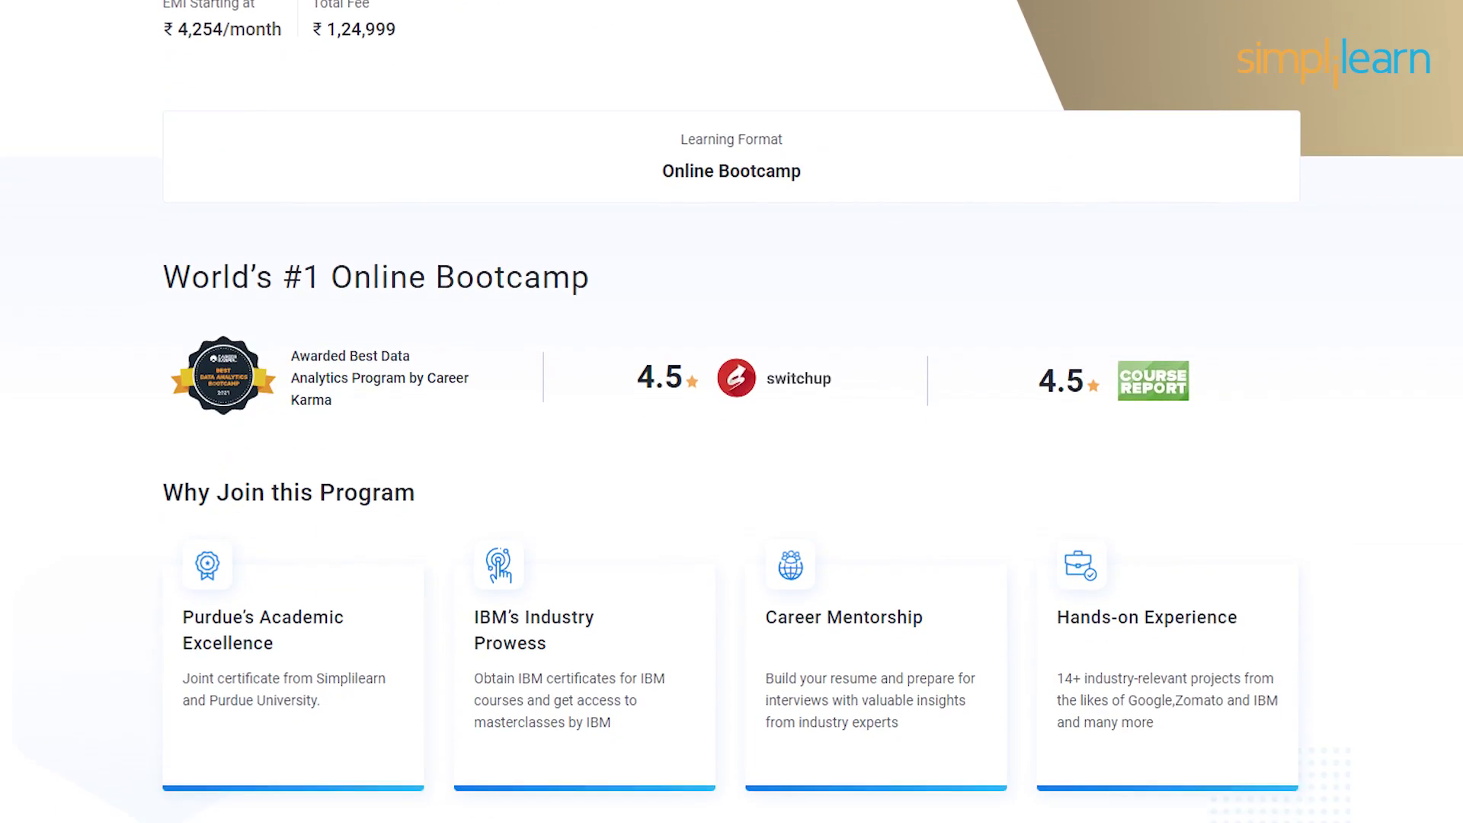
scroll(732, 412, "down", 7)
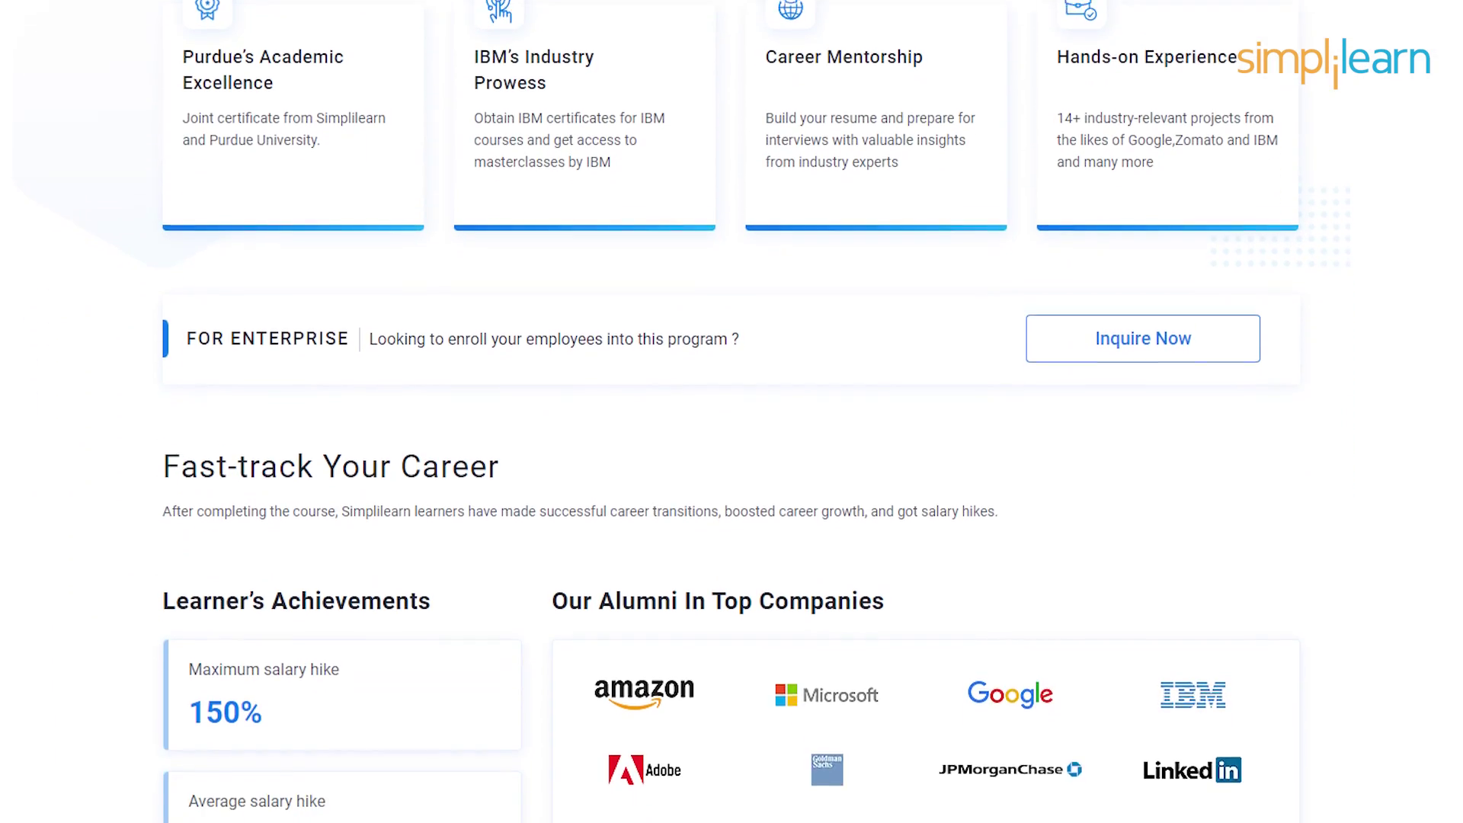
scroll(731, 411, "down", 7)
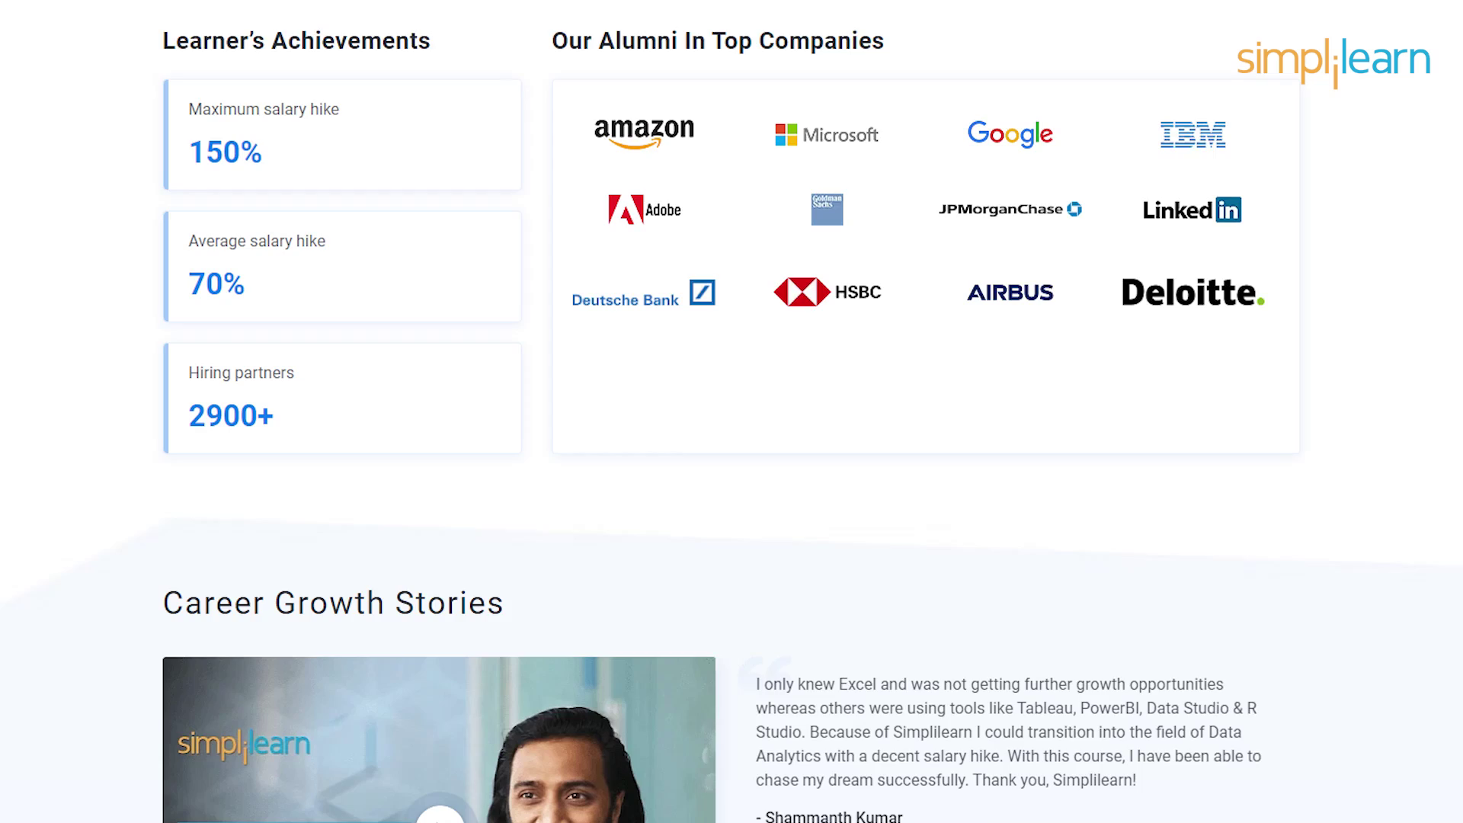
scroll(731, 412, "down", 7)
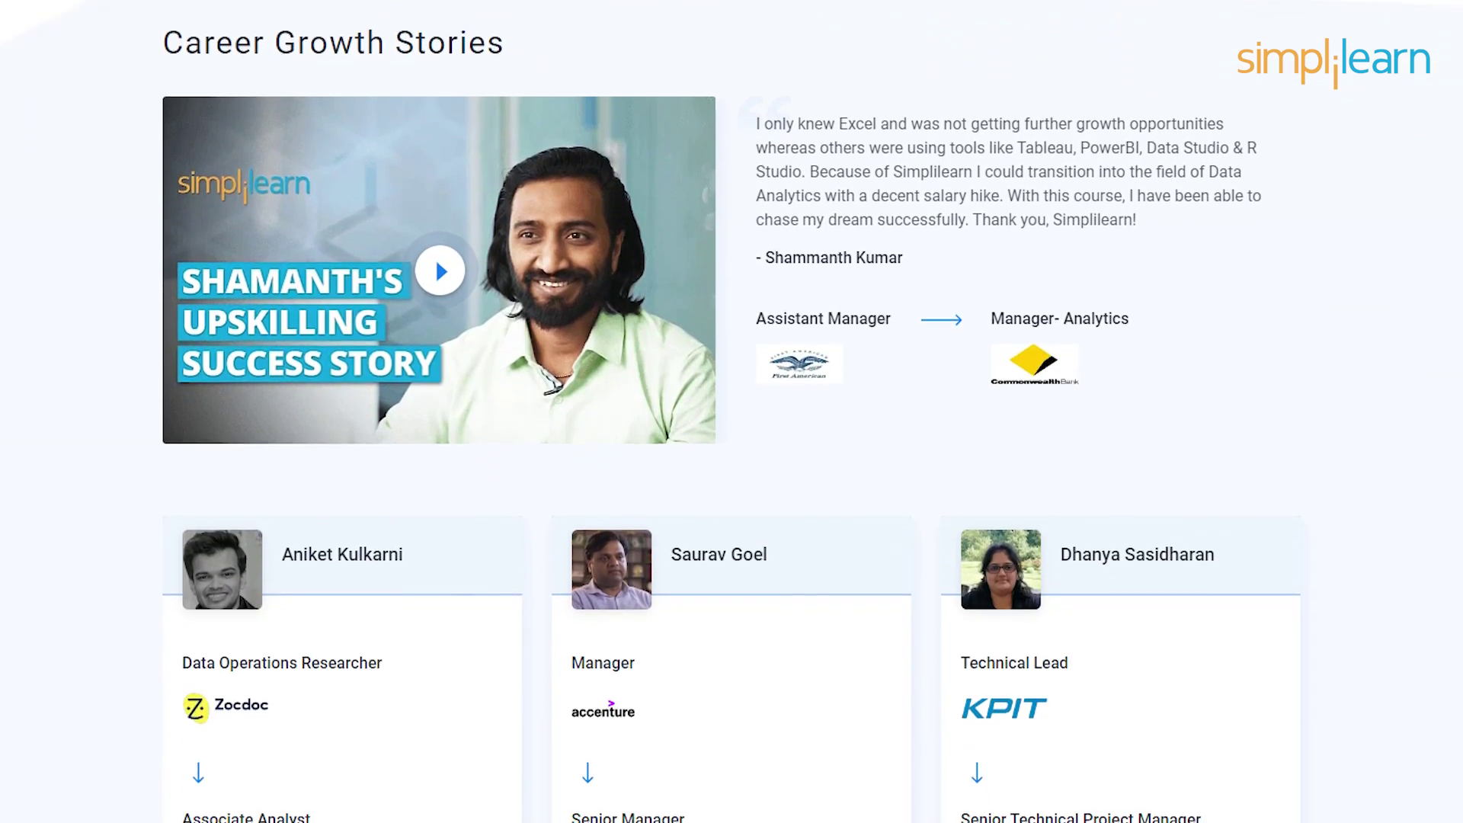
scroll(732, 411, "down", 7)
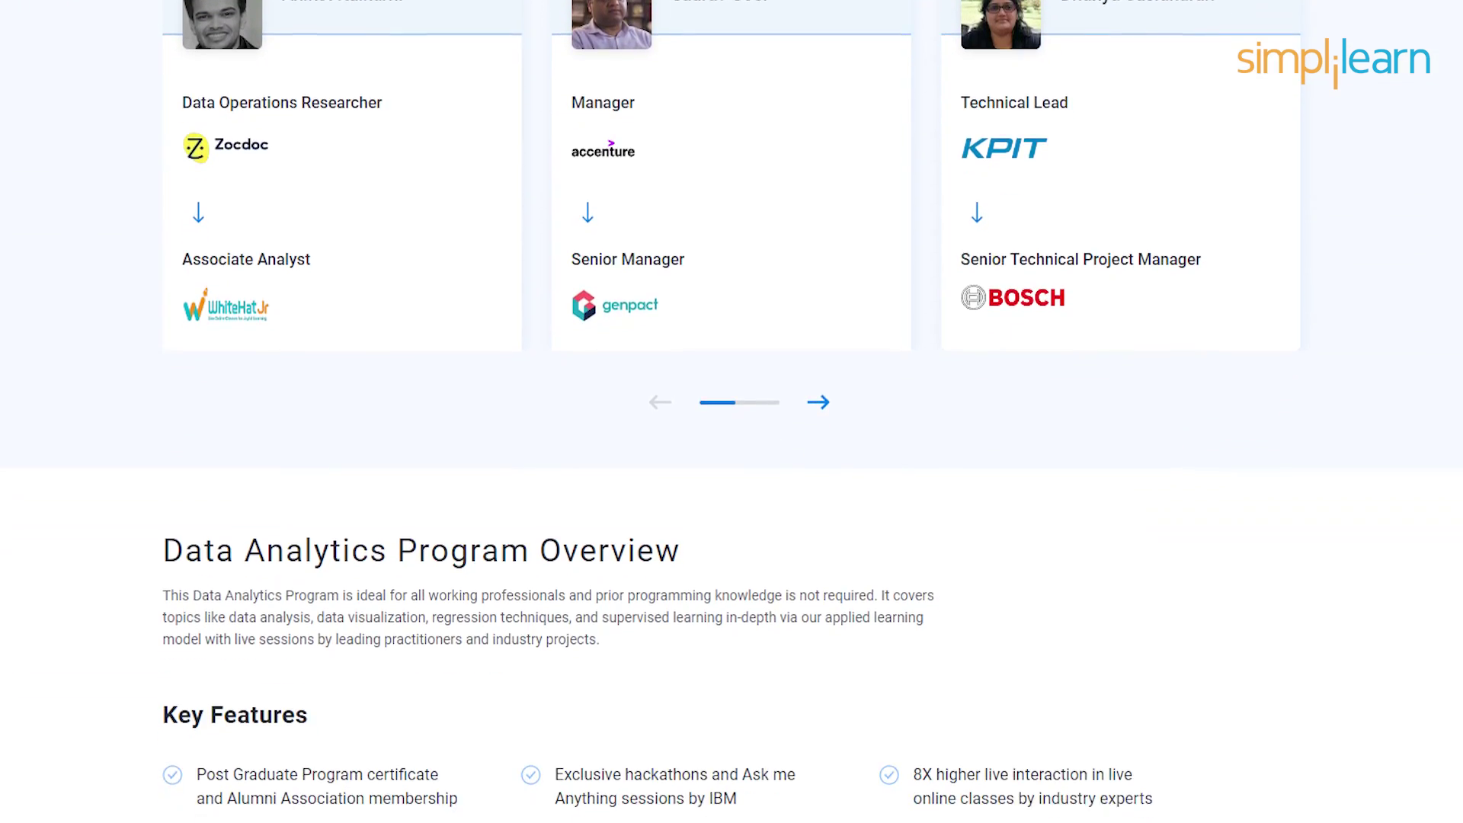
scroll(731, 412, "down", 7)
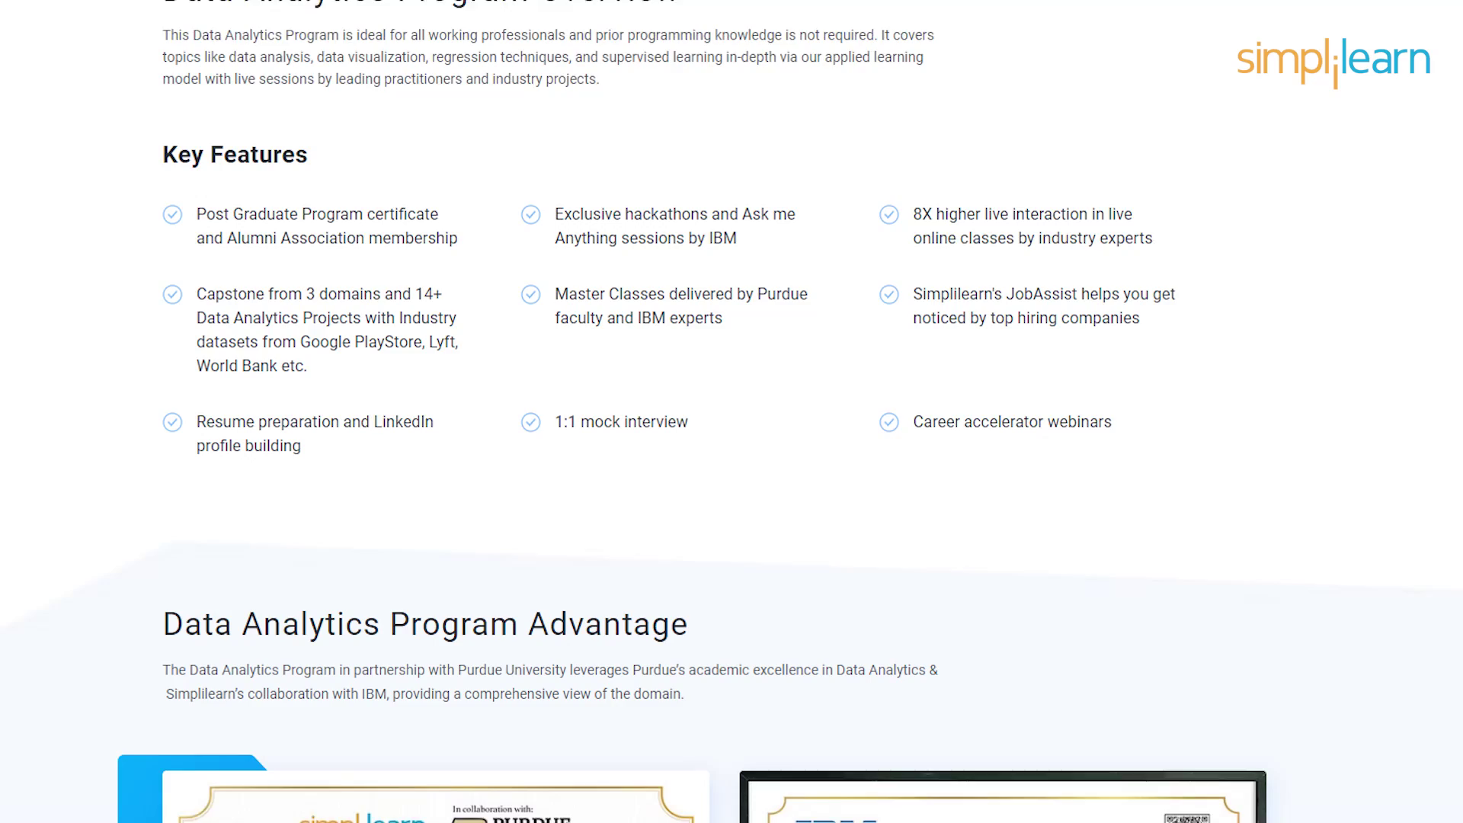
scroll(732, 412, "down", 7)
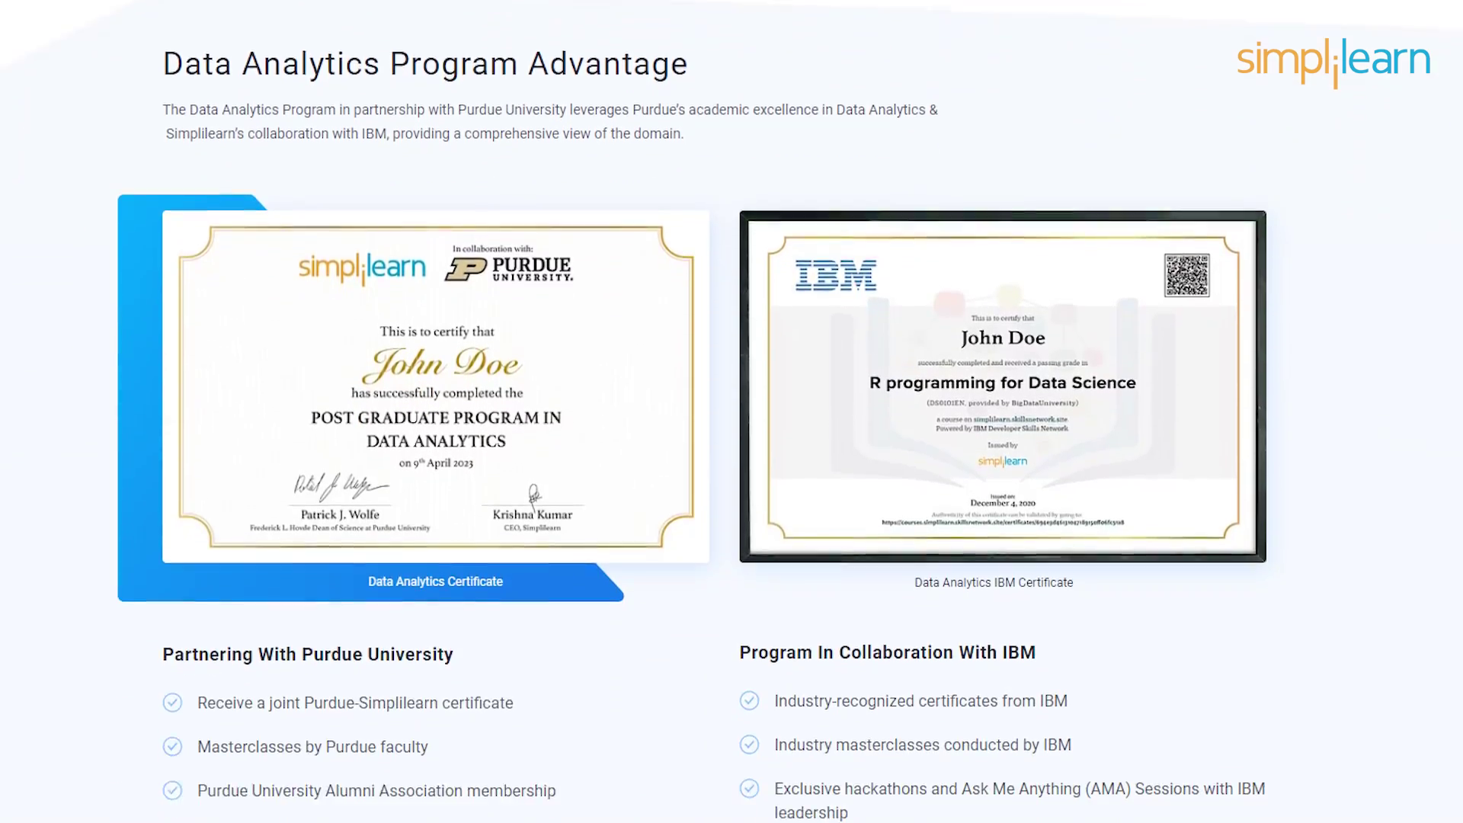
scroll(731, 412, "down", 7)
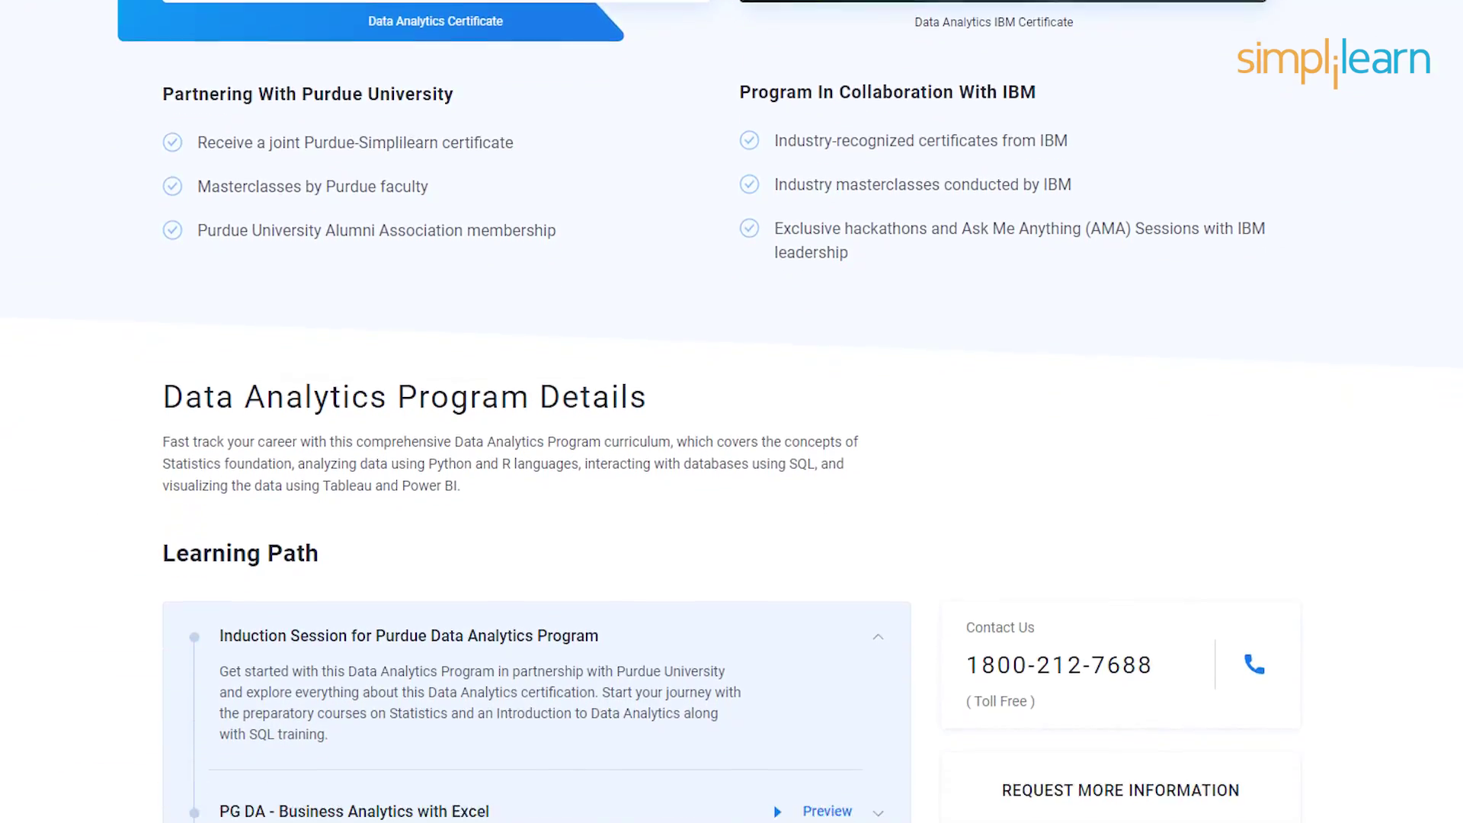
scroll(731, 412, "down", 7)
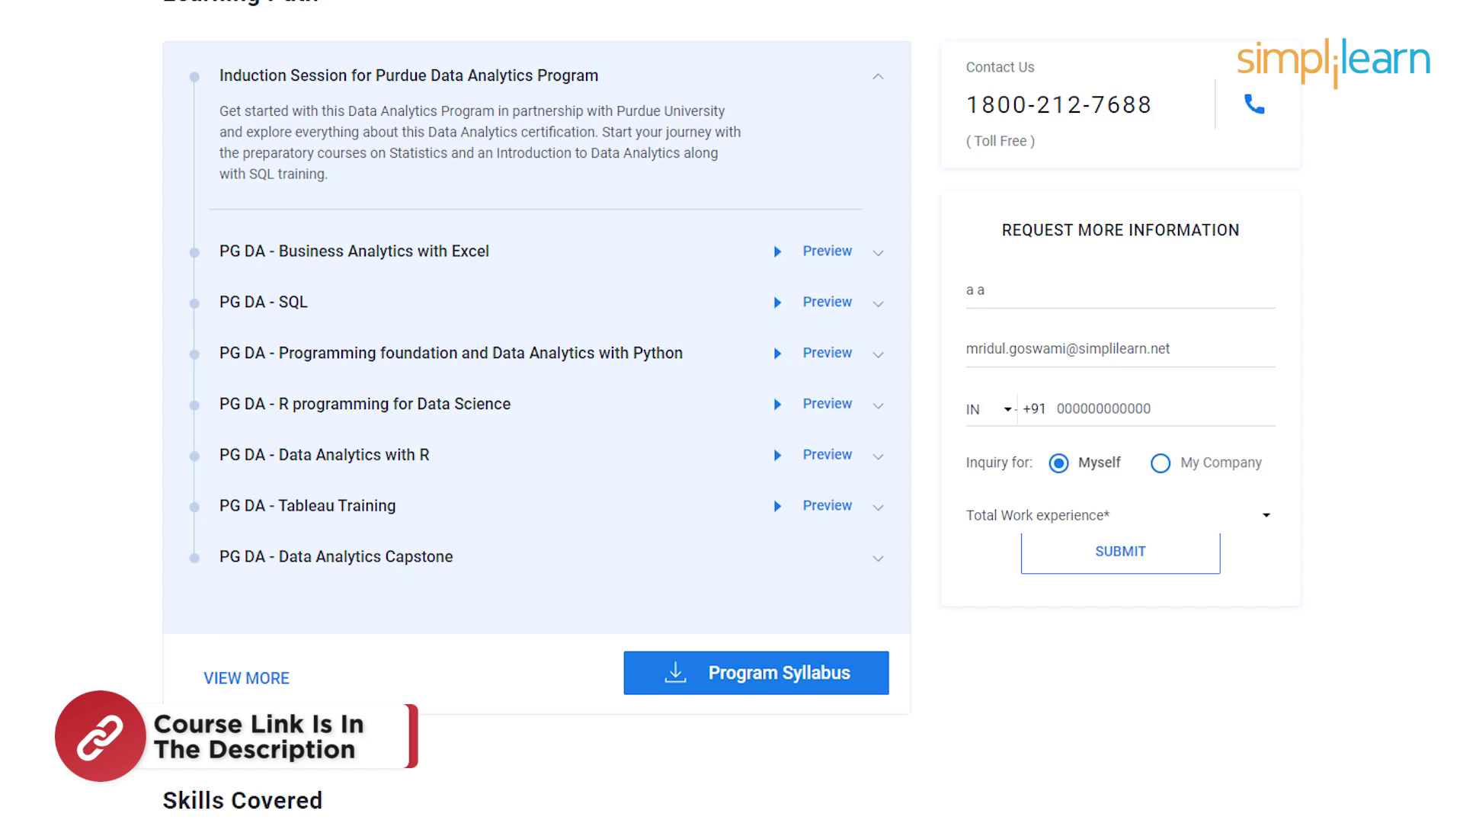
scroll(731, 412, "down", 7)
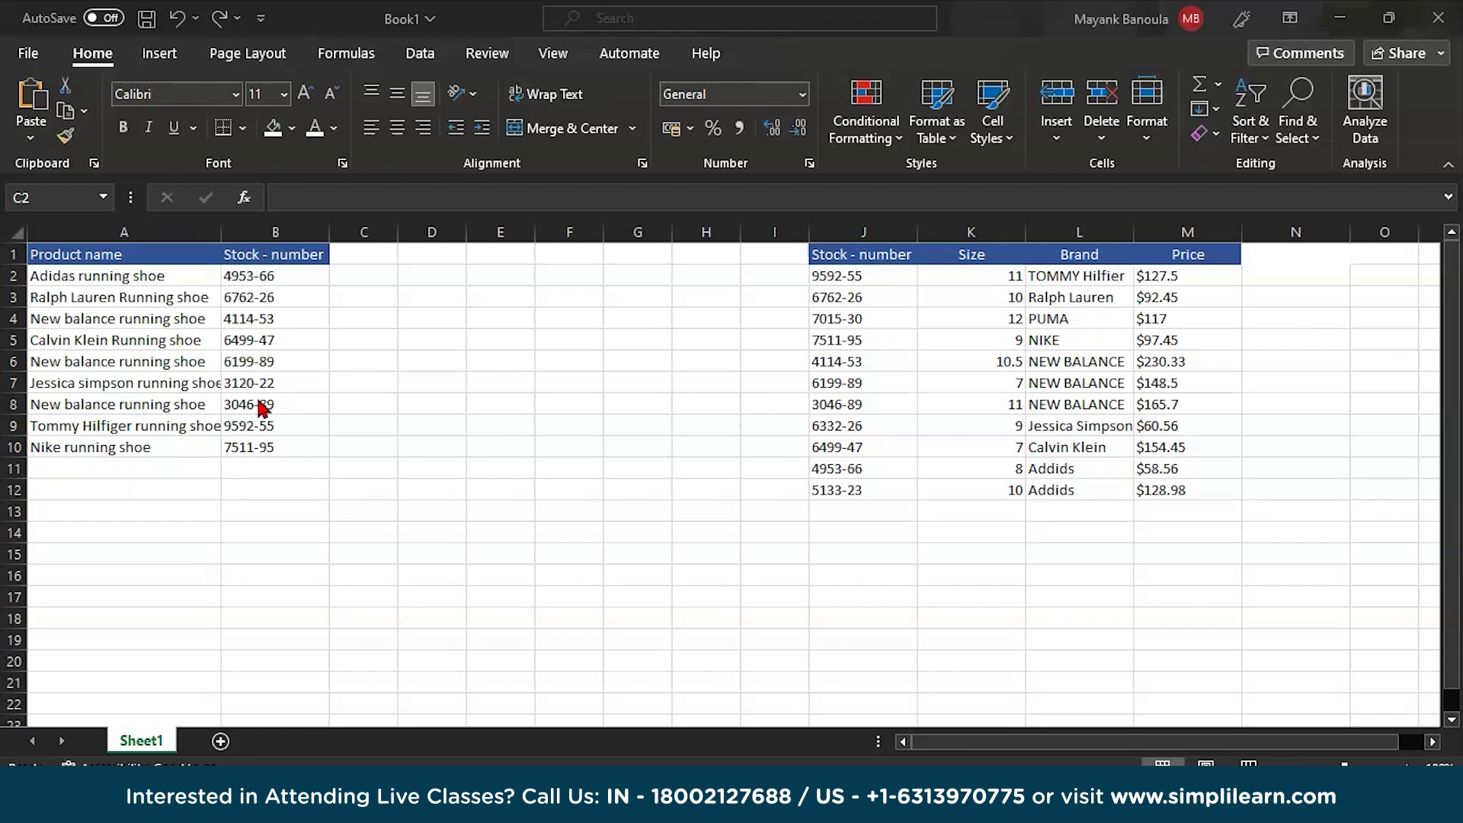
Begin an =XLOOKUP( formula in cell C2 beside stock number 4953-66
left_click(364, 277)
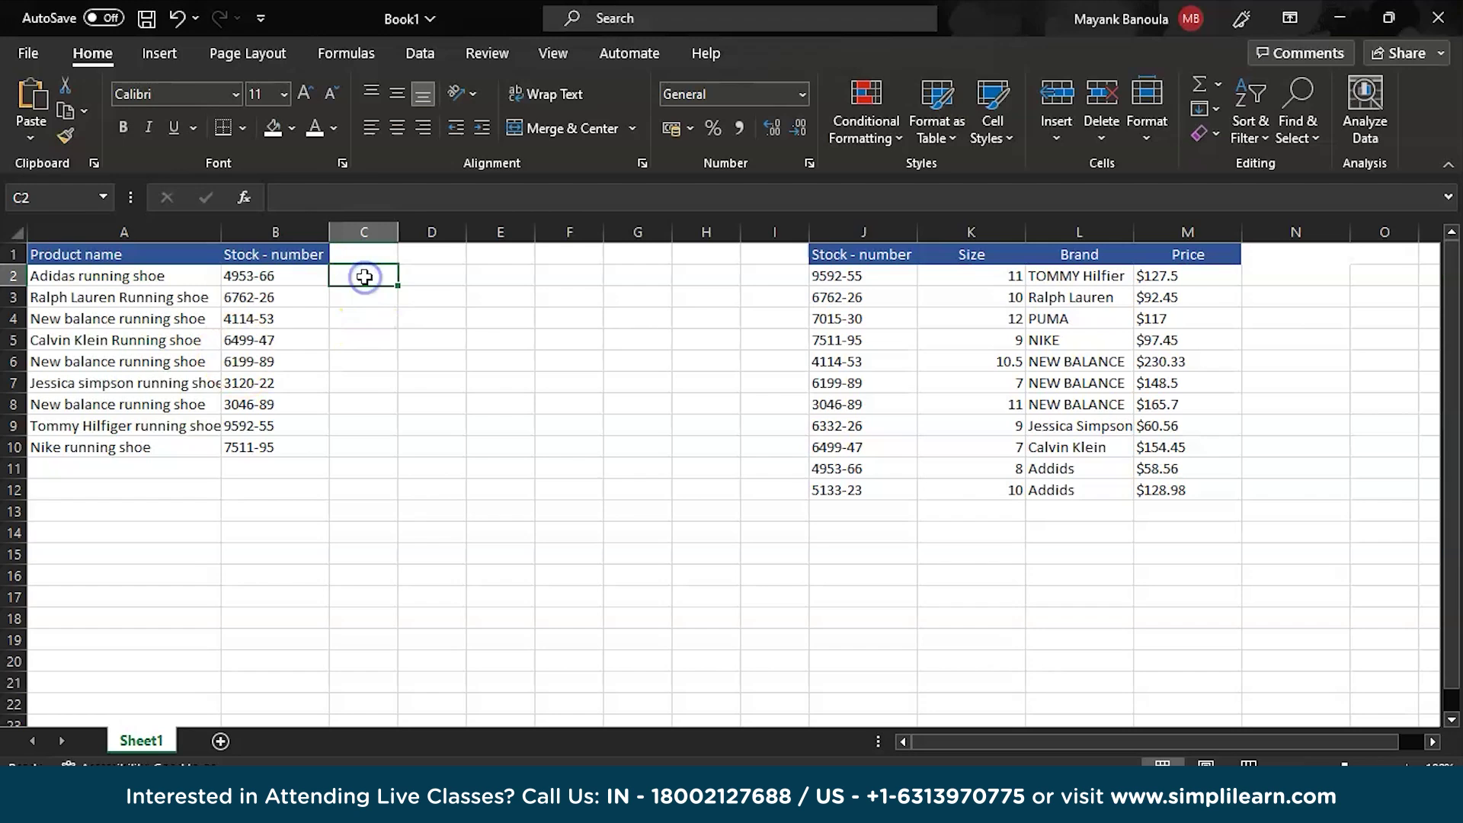
left_click(466, 369)
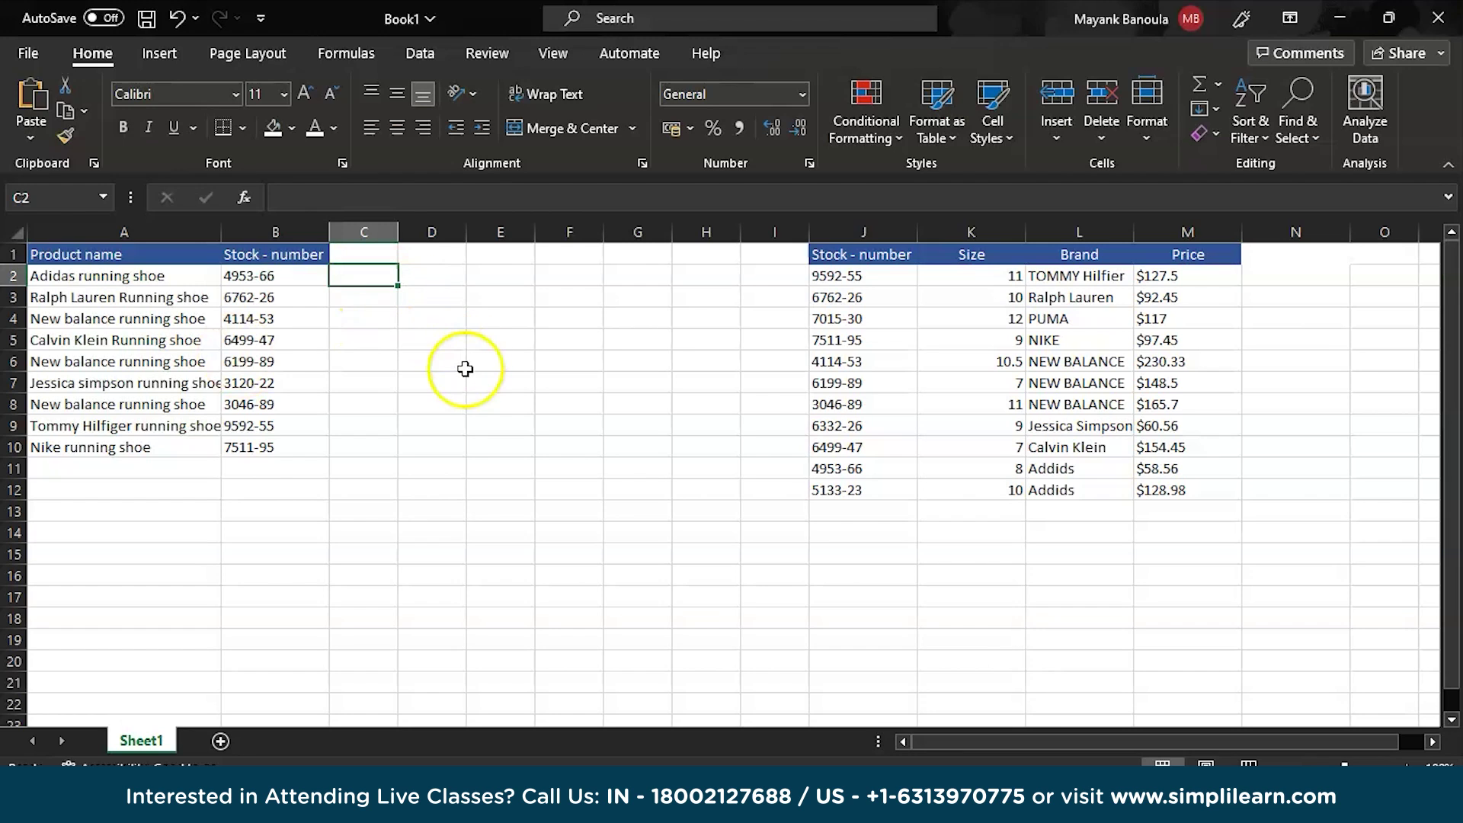
type("=")
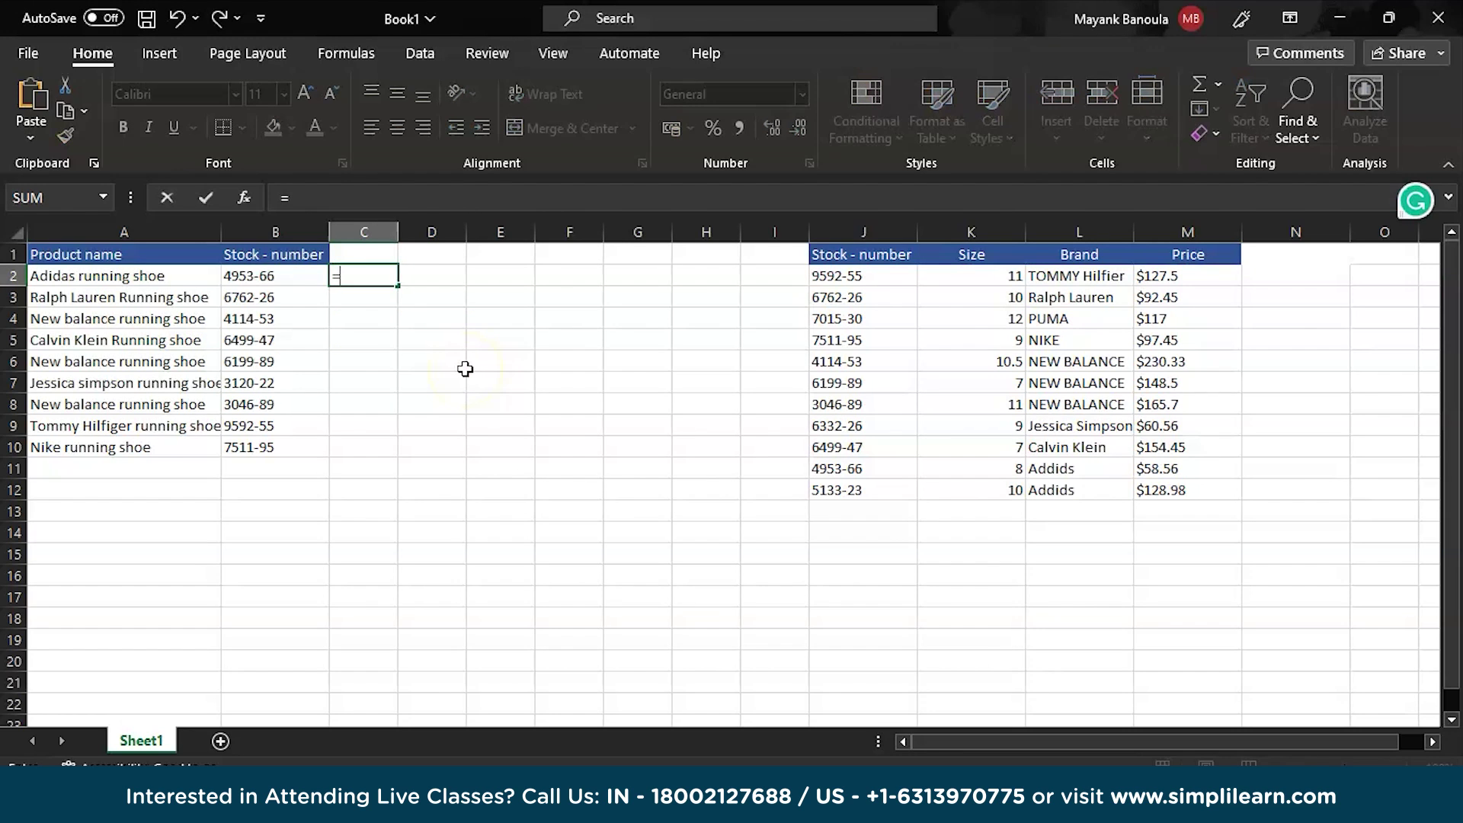
type("XL")
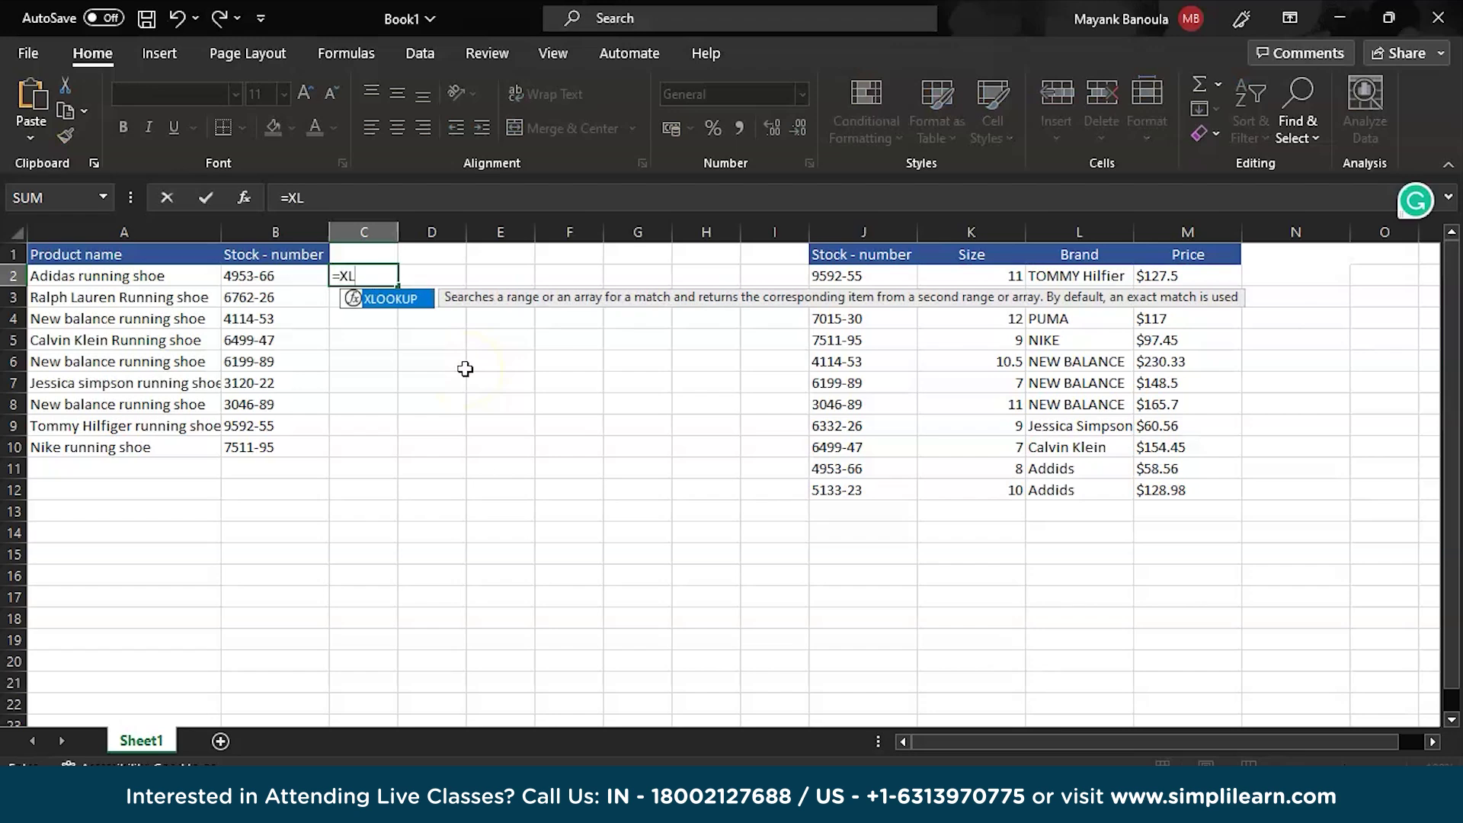
type("OOKUP(")
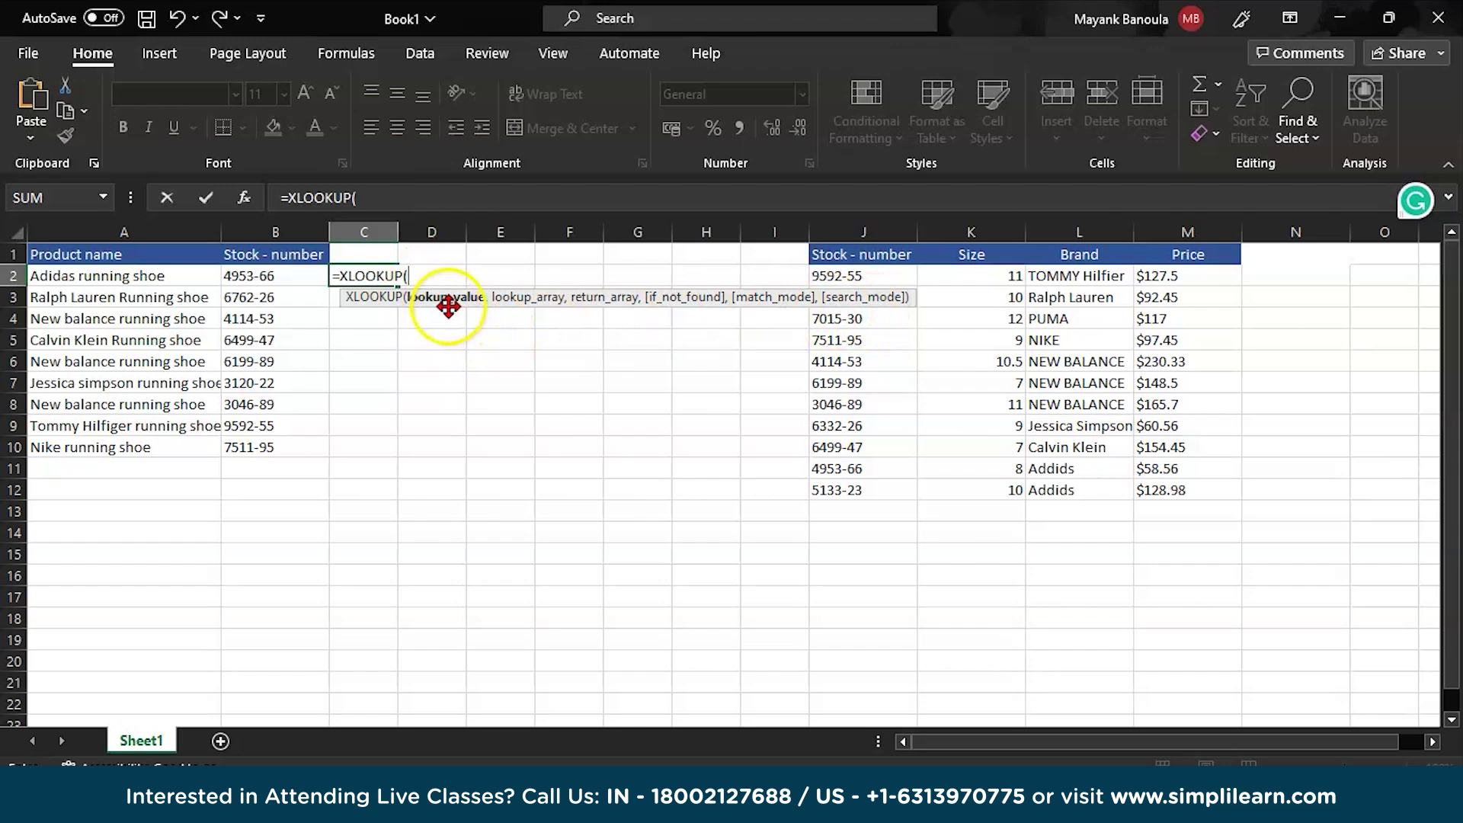
Enter B2 as the lookup value and J2:J12 as the lookup range
left_click(305, 281)
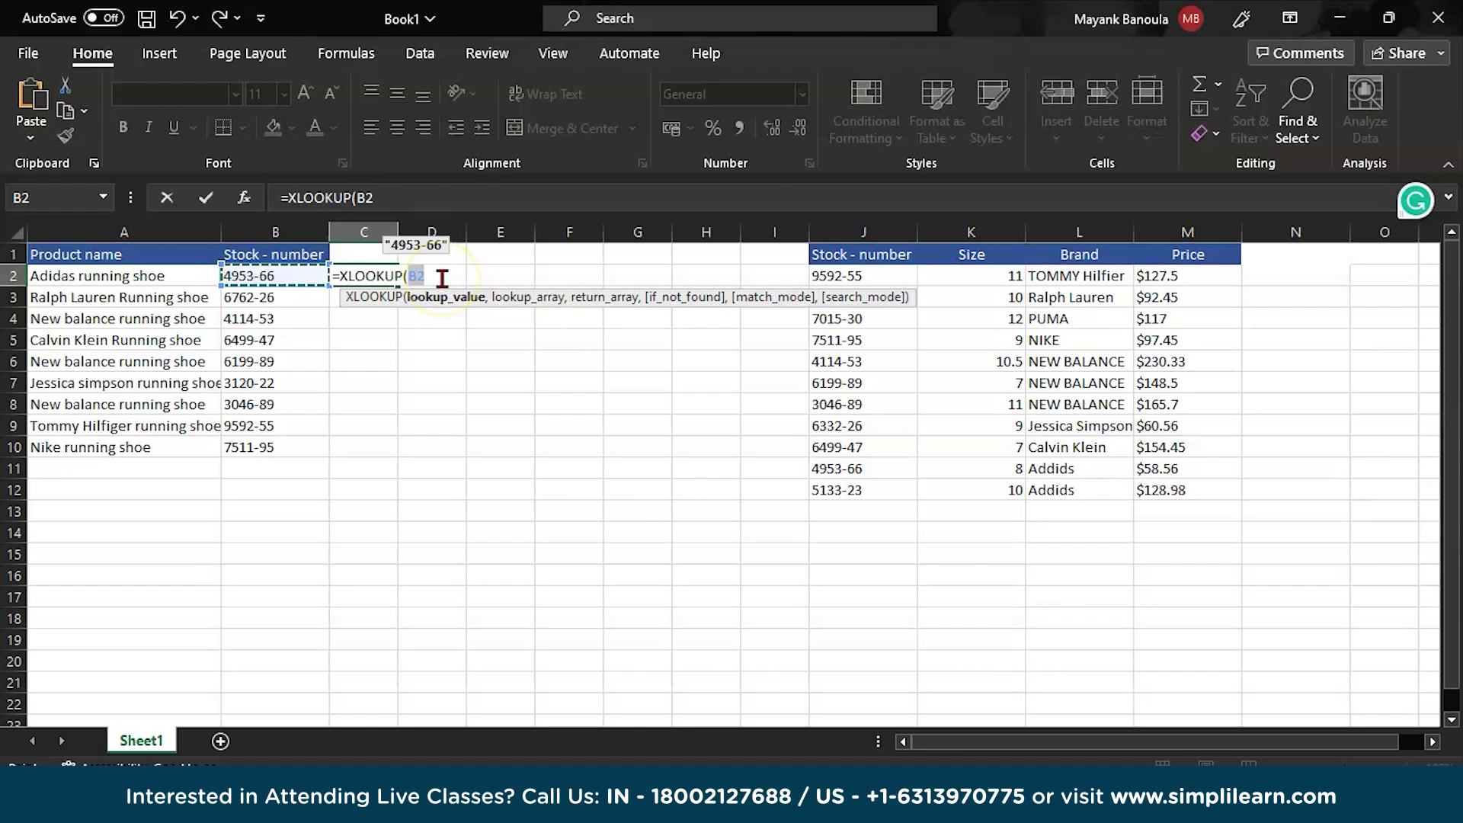
type(",")
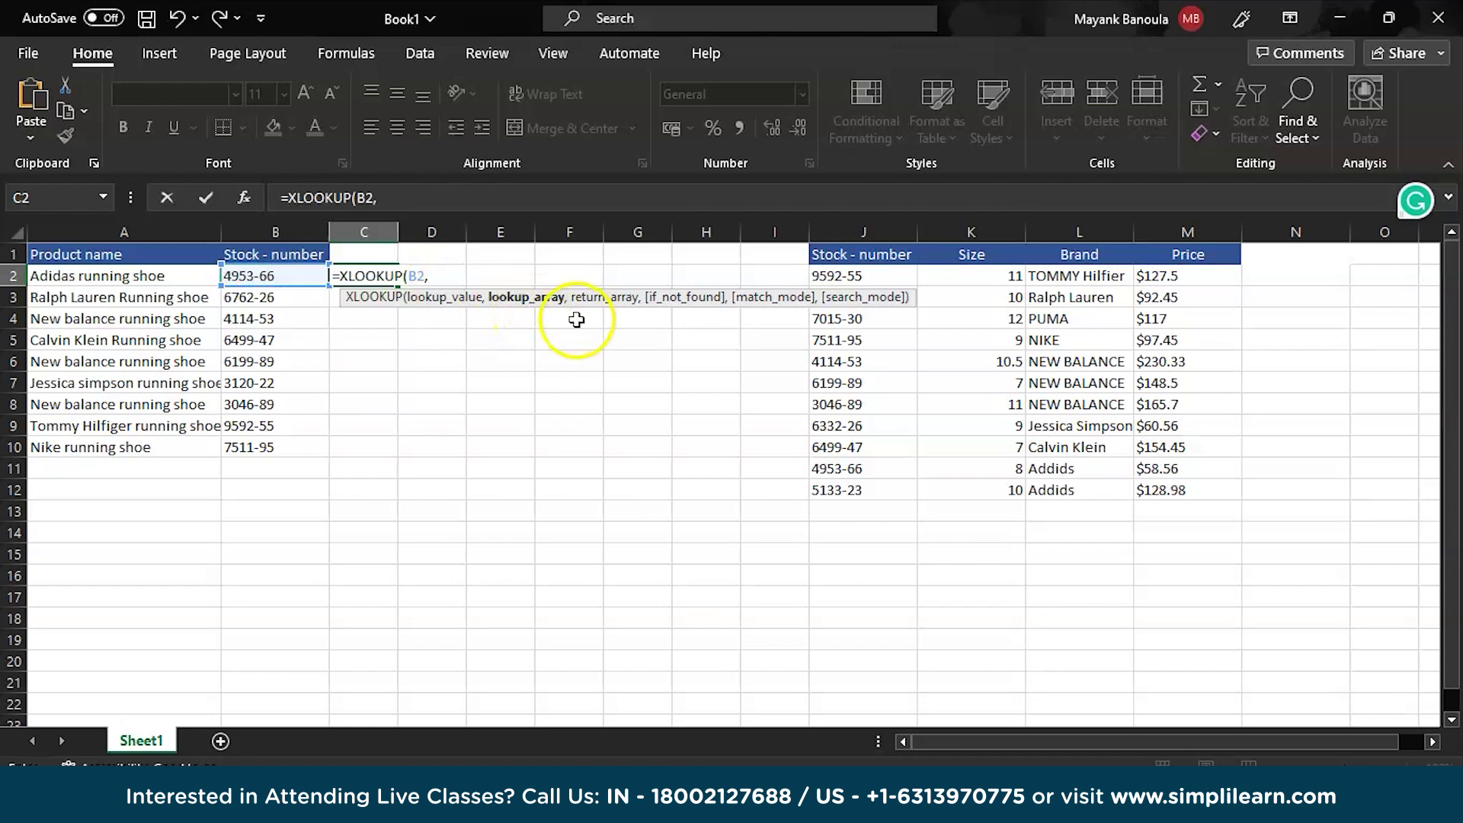
left_click(889, 283)
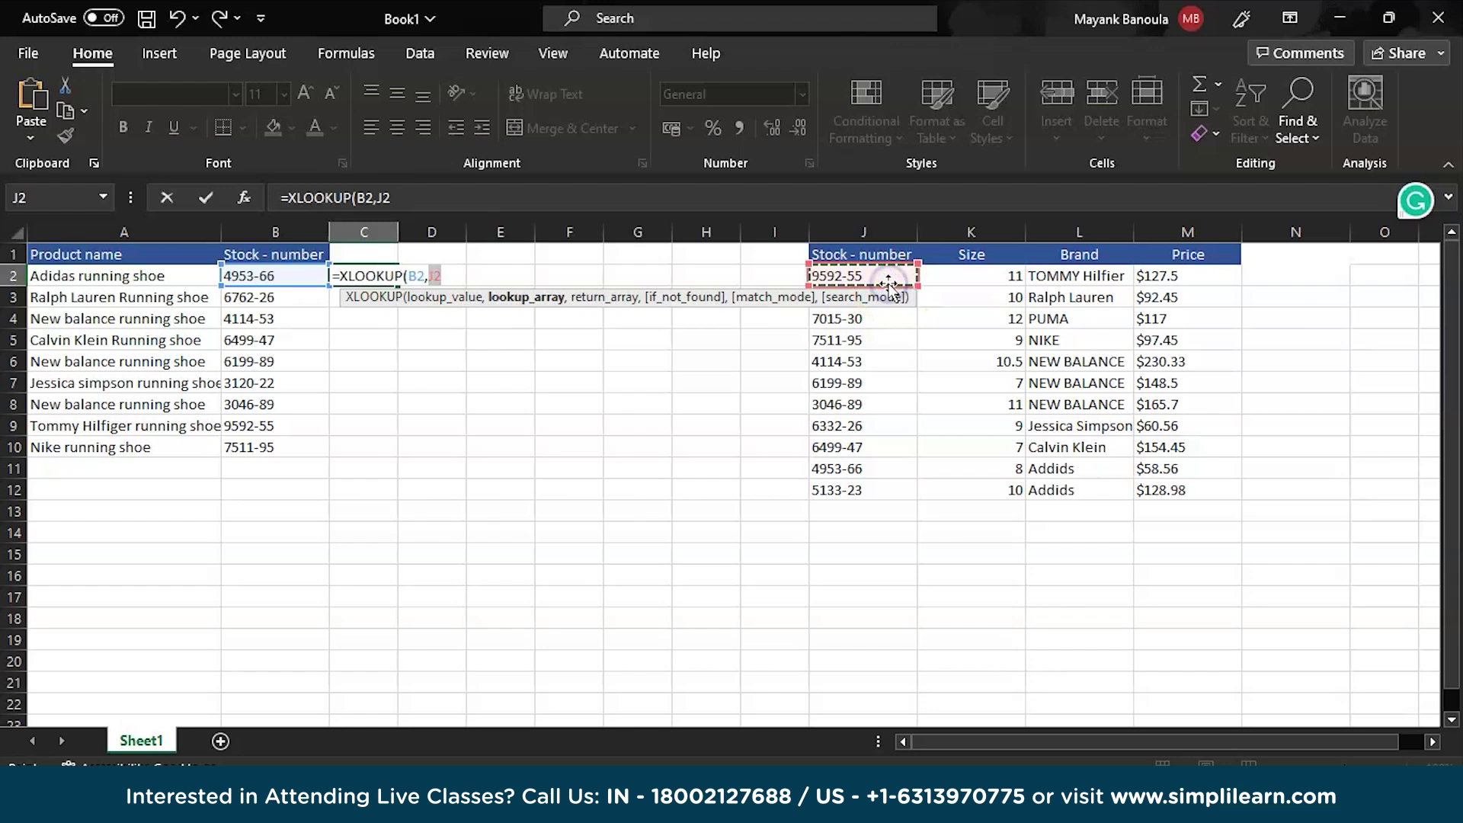
key("shift+Down")
key("shift+Down")
key("shift+Down")
key("shift+Down")
key("shift+Down")
key("shift+Down")
key("shift+Down")
key("shift+Down")
key("shift+Down")
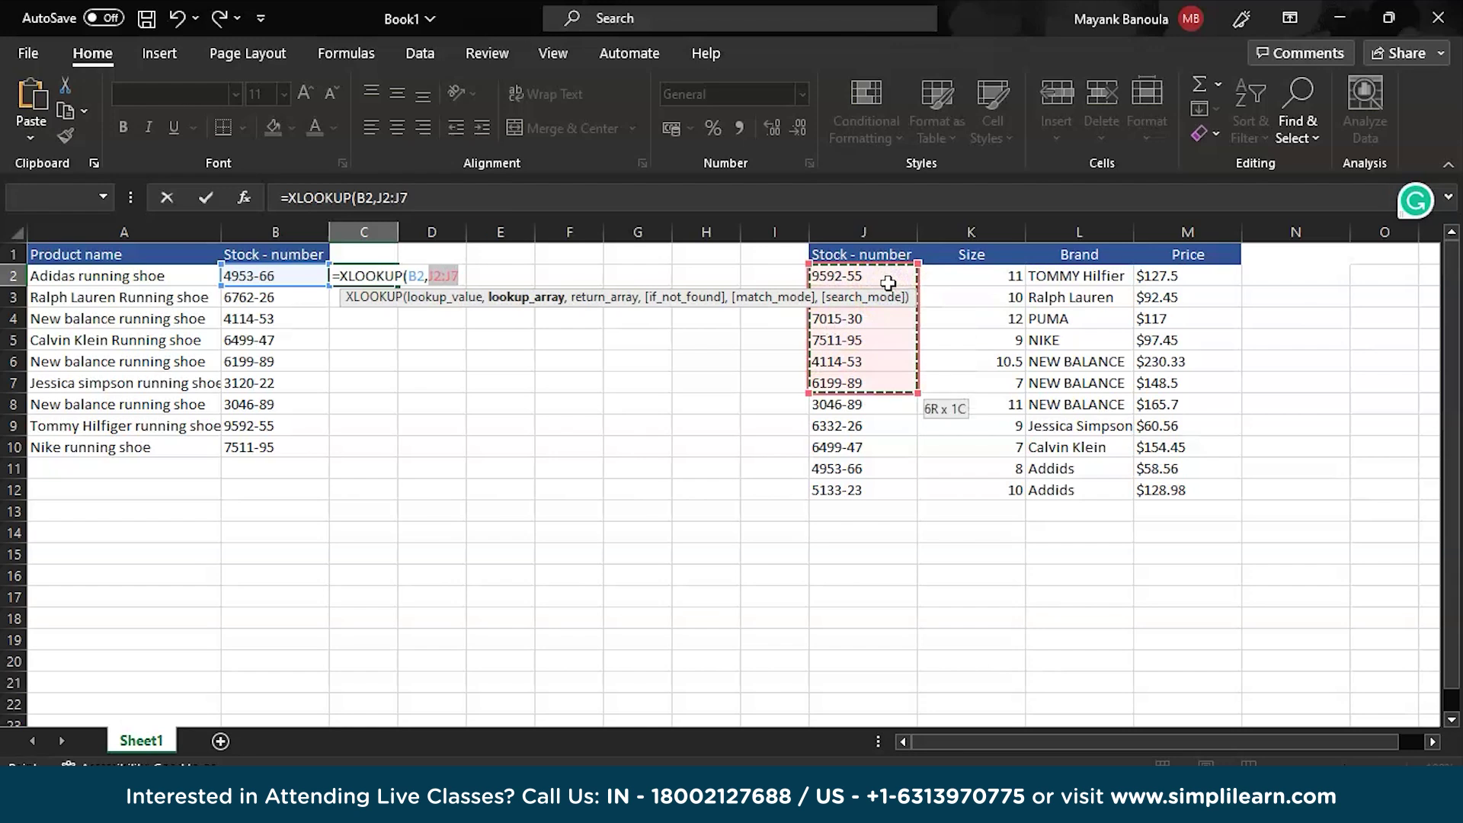
key("shift+Down")
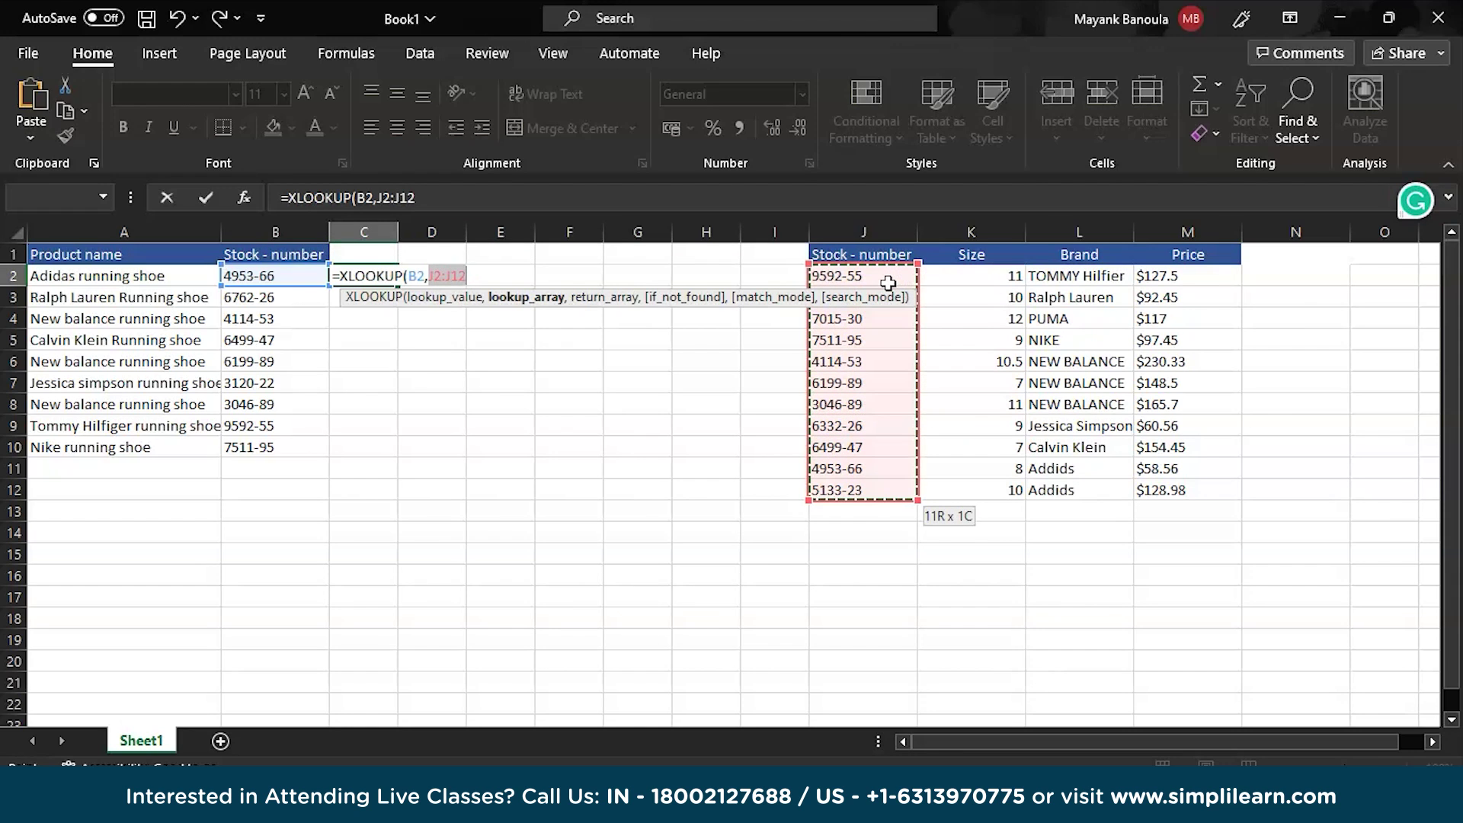
key("Return")
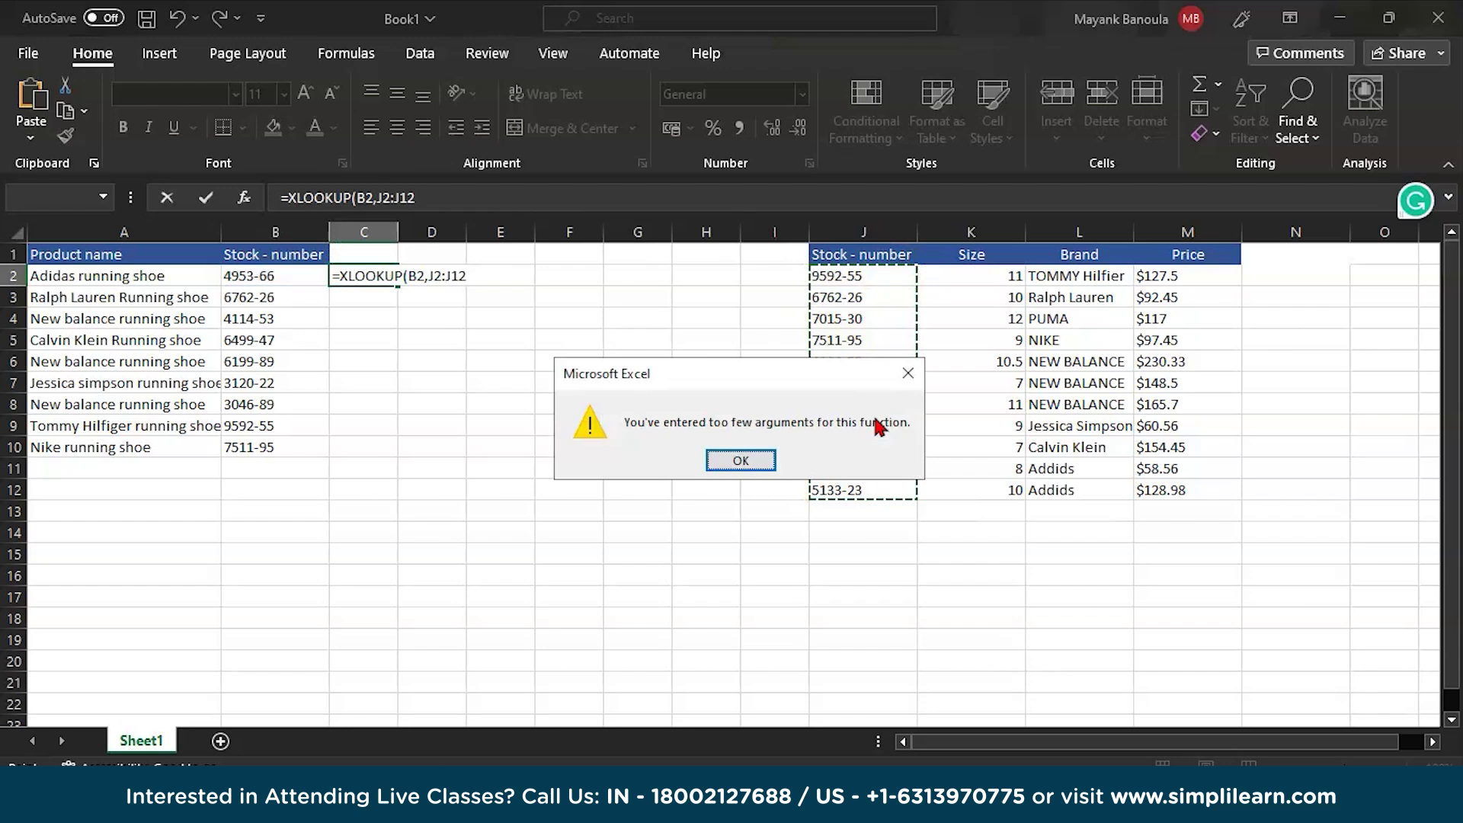
left_click(762, 459)
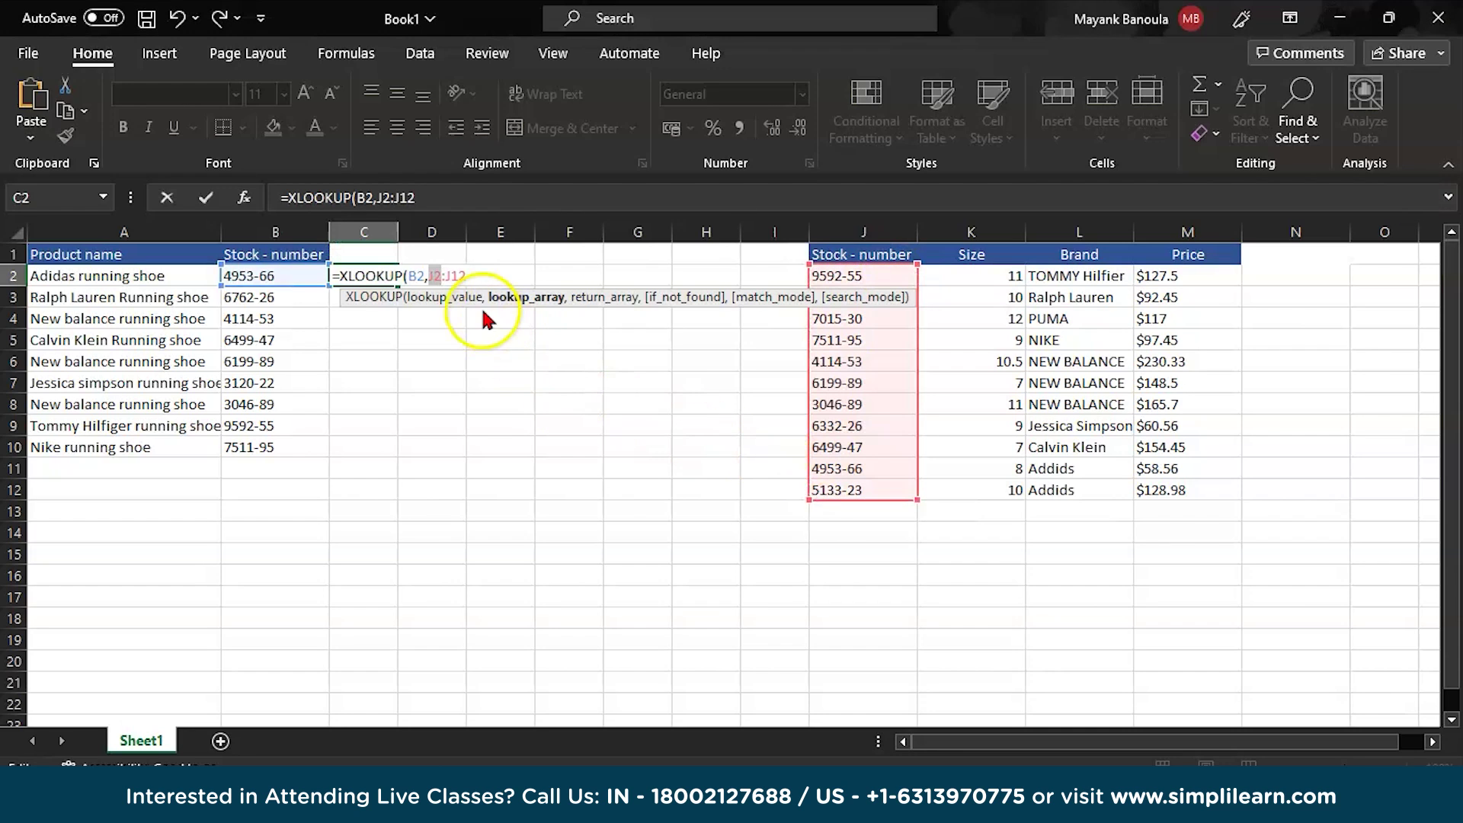
Add M2:M12 as the return range and commit, showing $58.56
type(",")
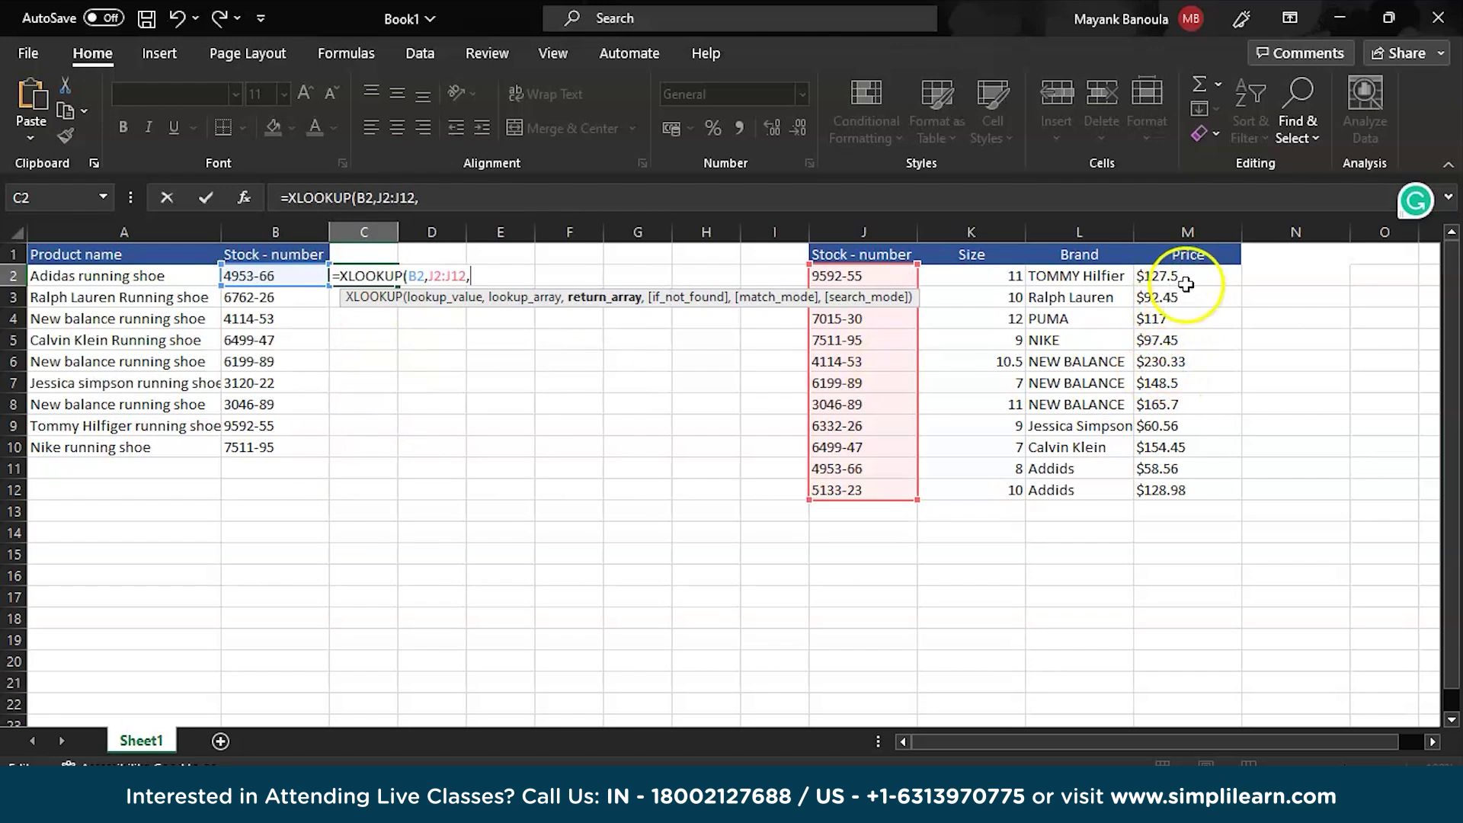
left_click(1188, 284)
key("shift+Down")
key("shift+Down")
key("shift+Down")
key("shift+Down")
key("shift+Down")
key("shift+Down")
key("shift+Down")
key("shift+Down")
key("shift+Down")
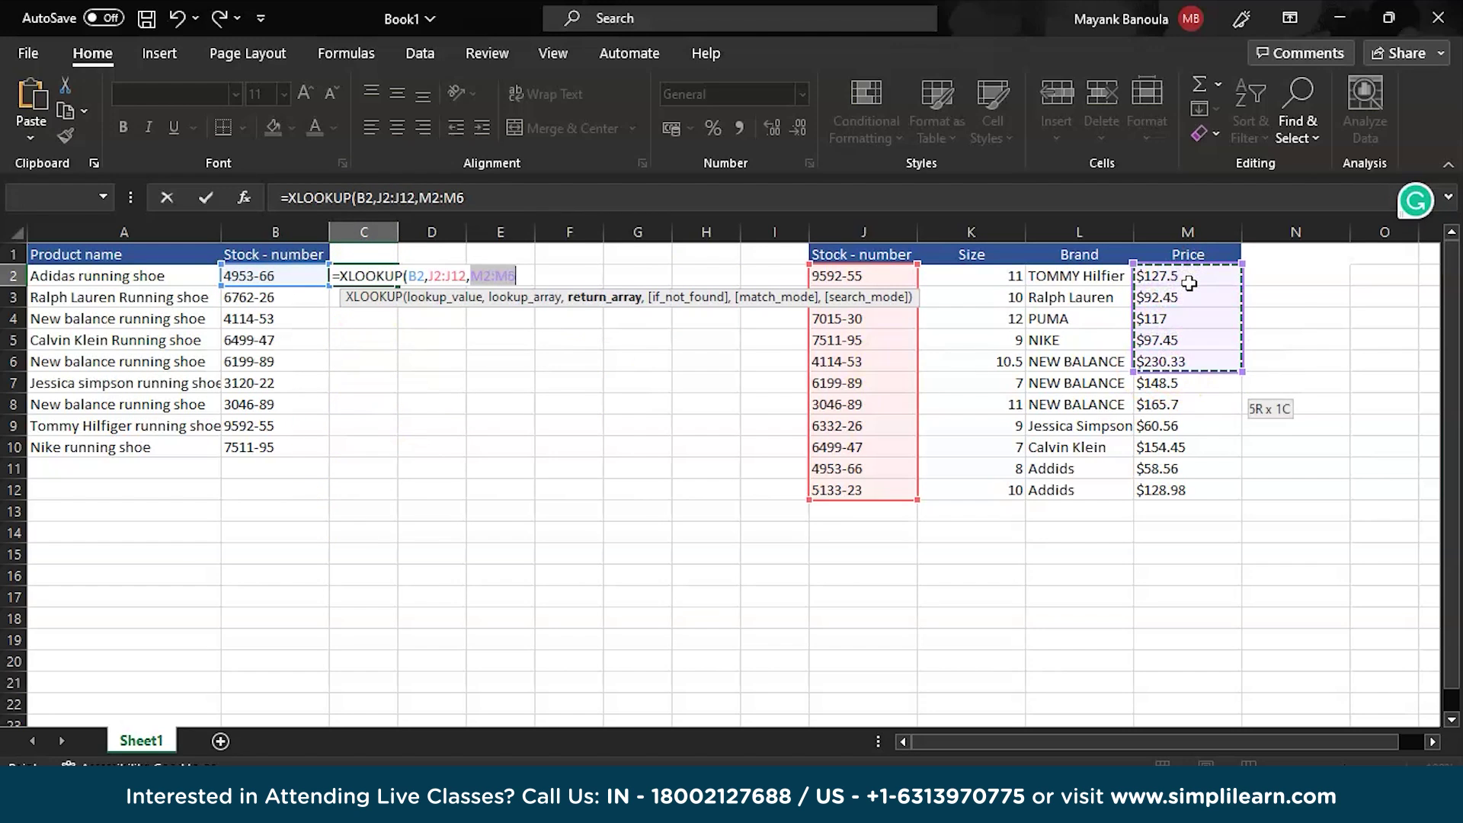
key("shift+Down")
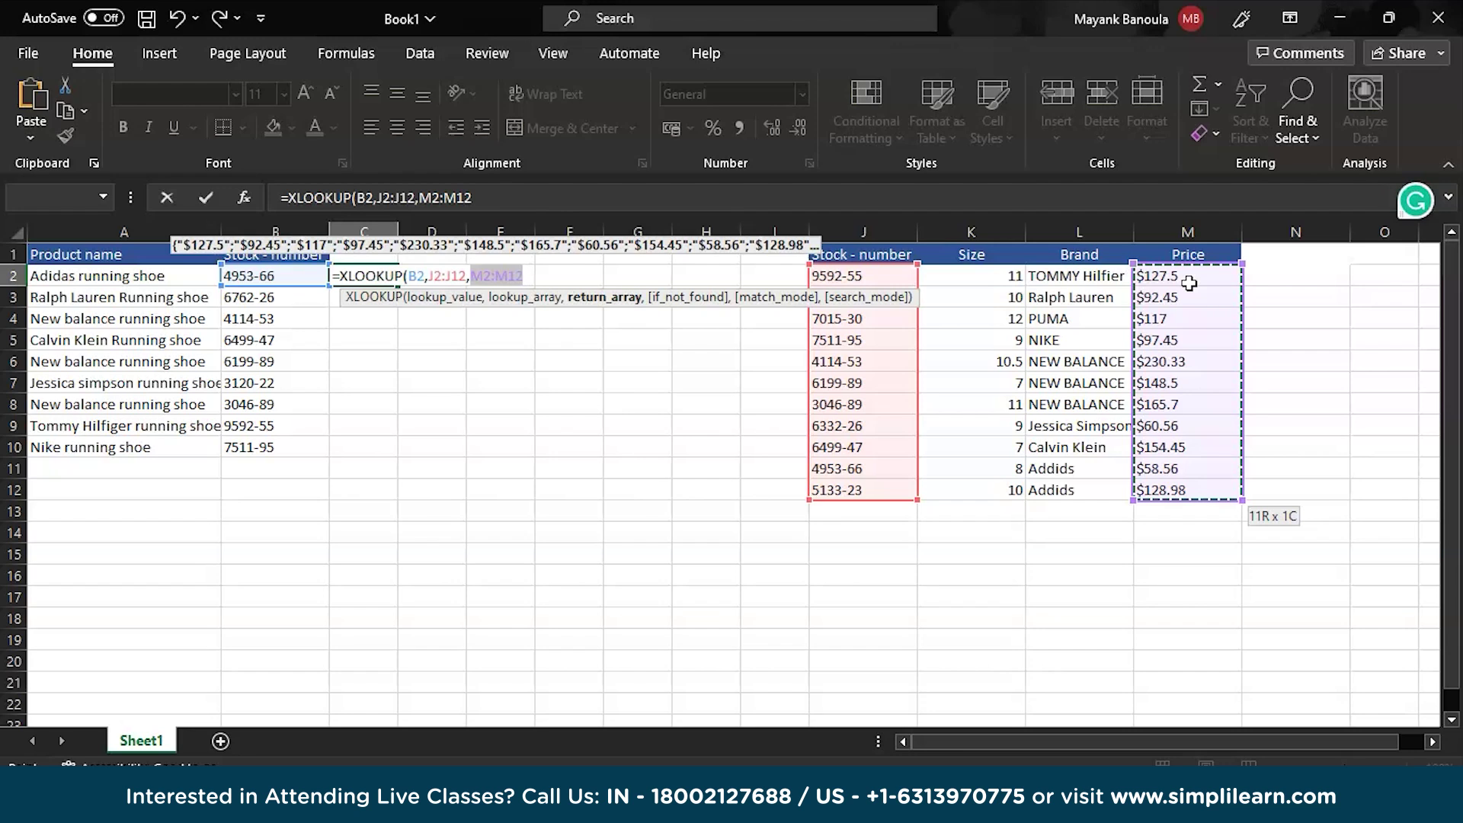
key("Return")
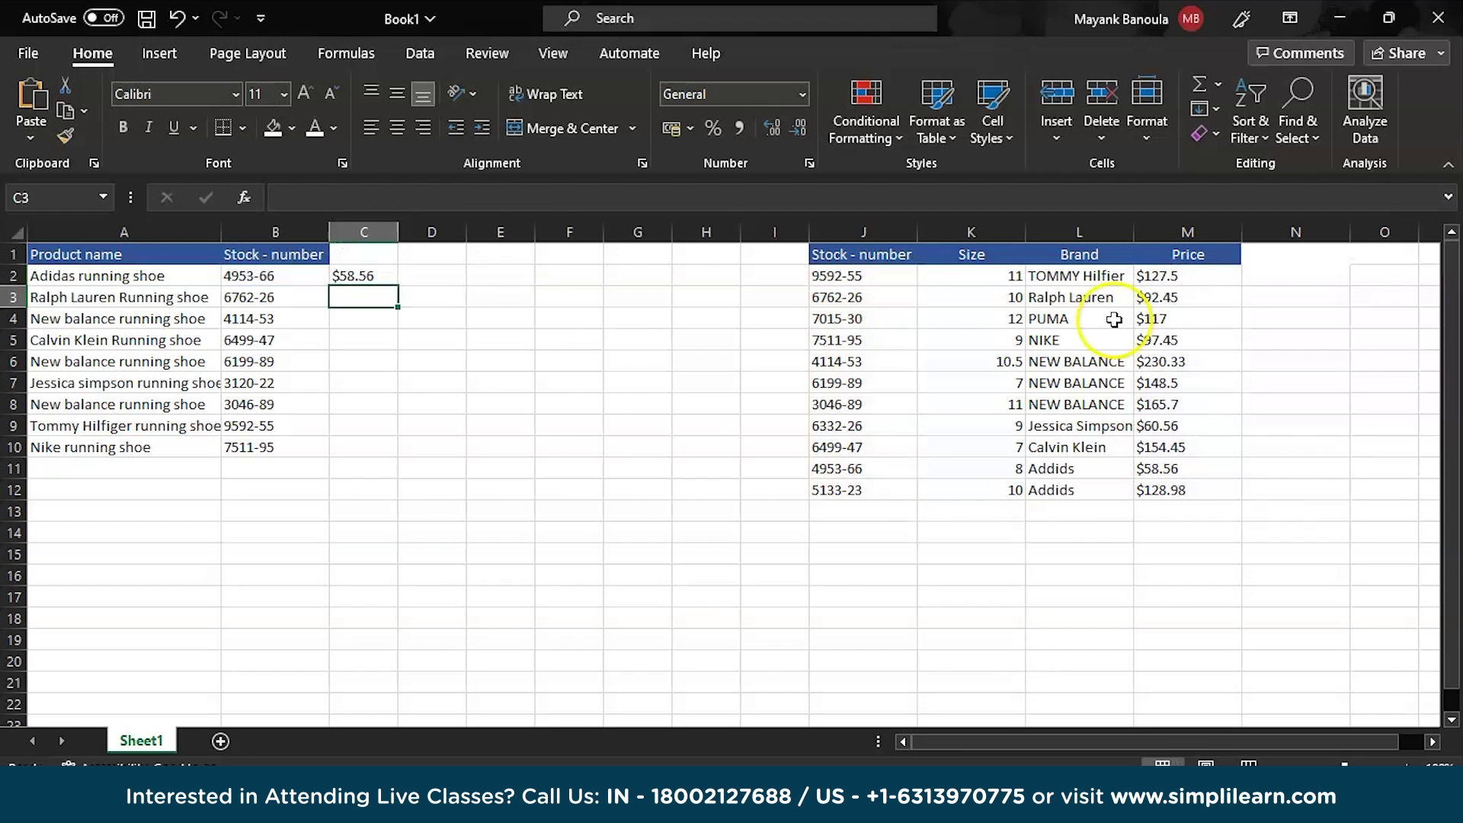
Make C2's ranges absolute as $J$2:$J$12 and $M$2:$M$12
left_click(373, 278)
left_click(377, 199)
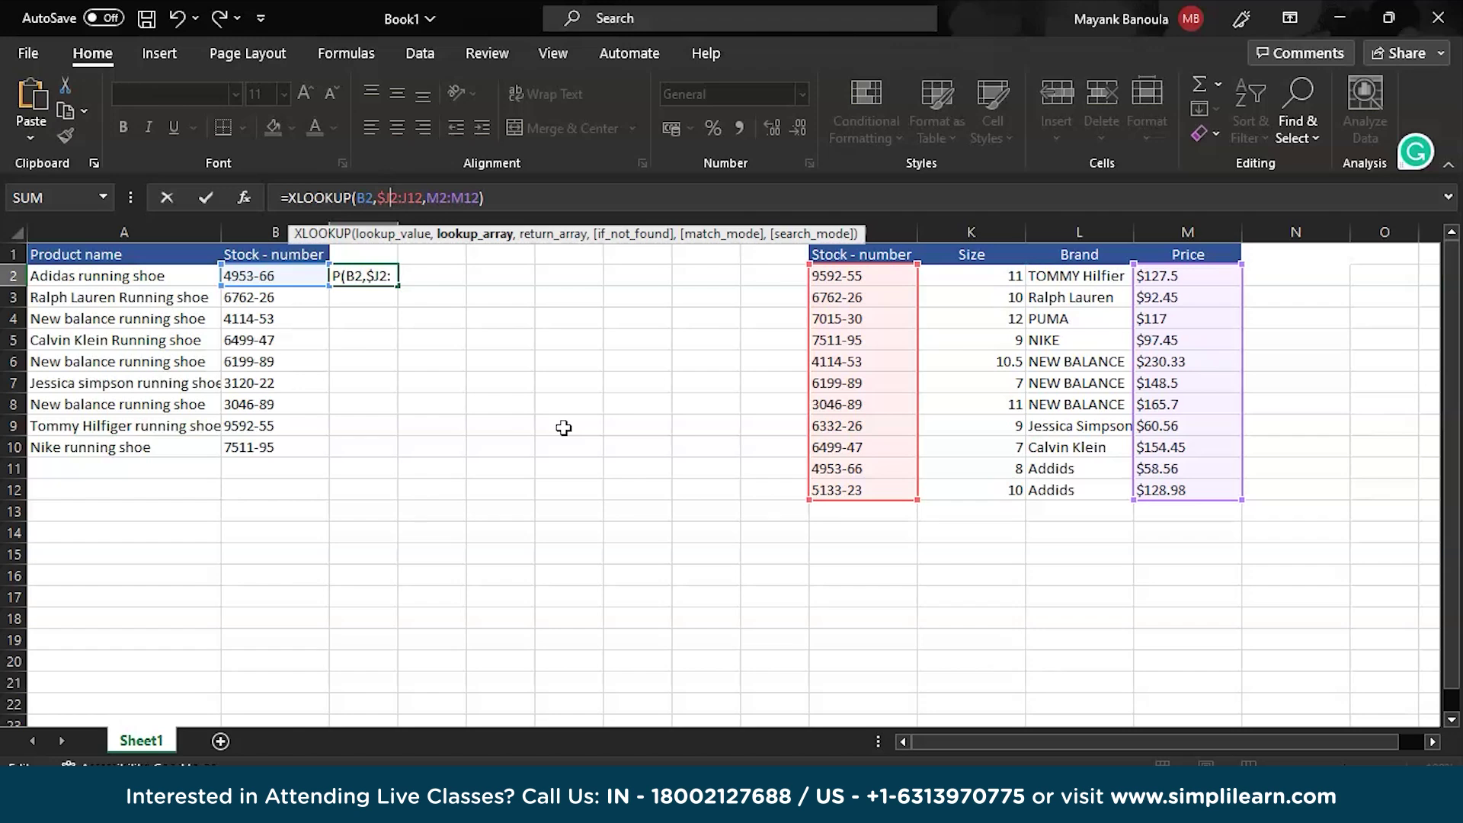
key("Left")
key("Left")
type("$")
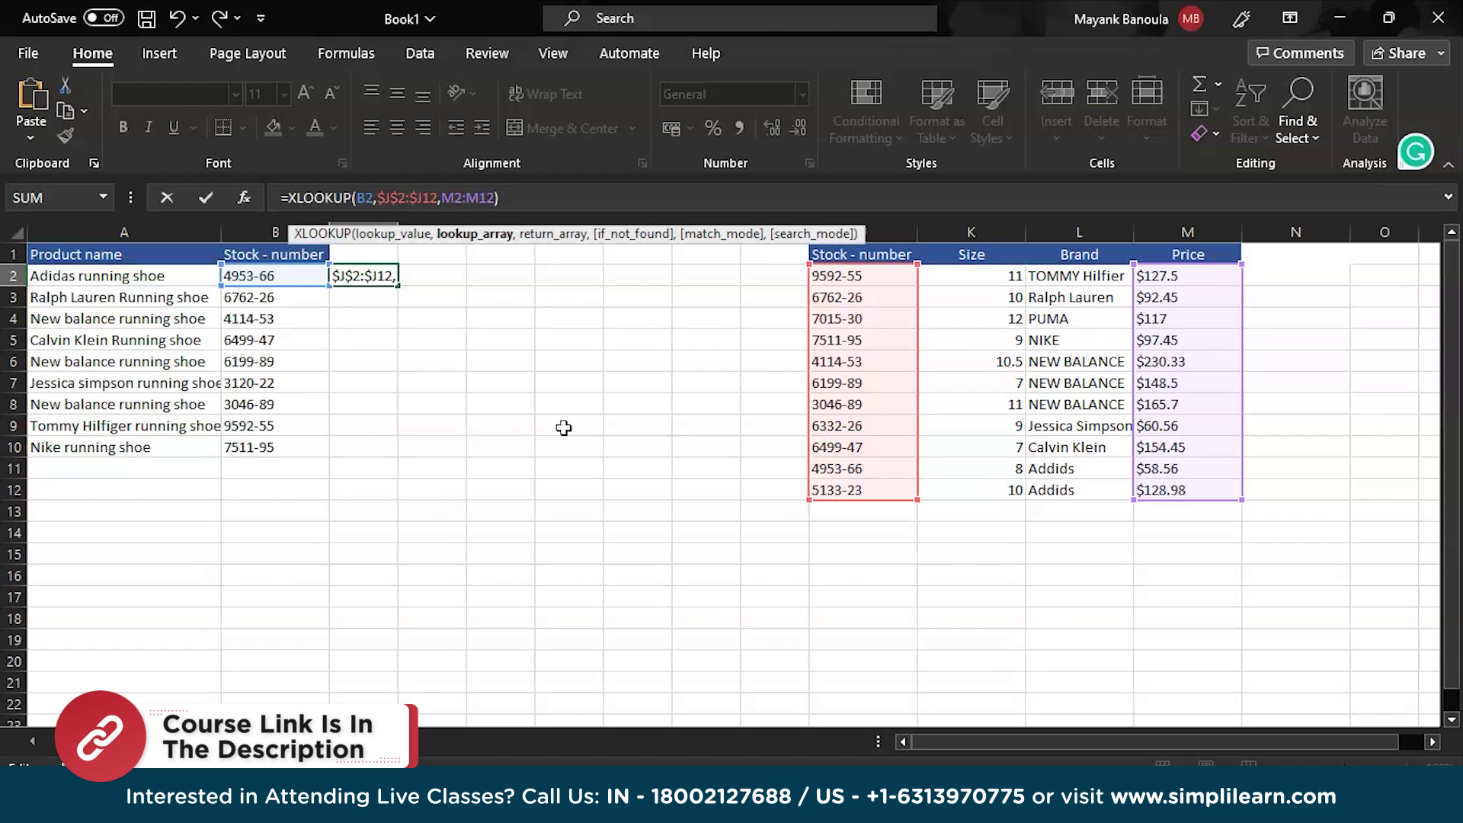
key("Right")
type("$")
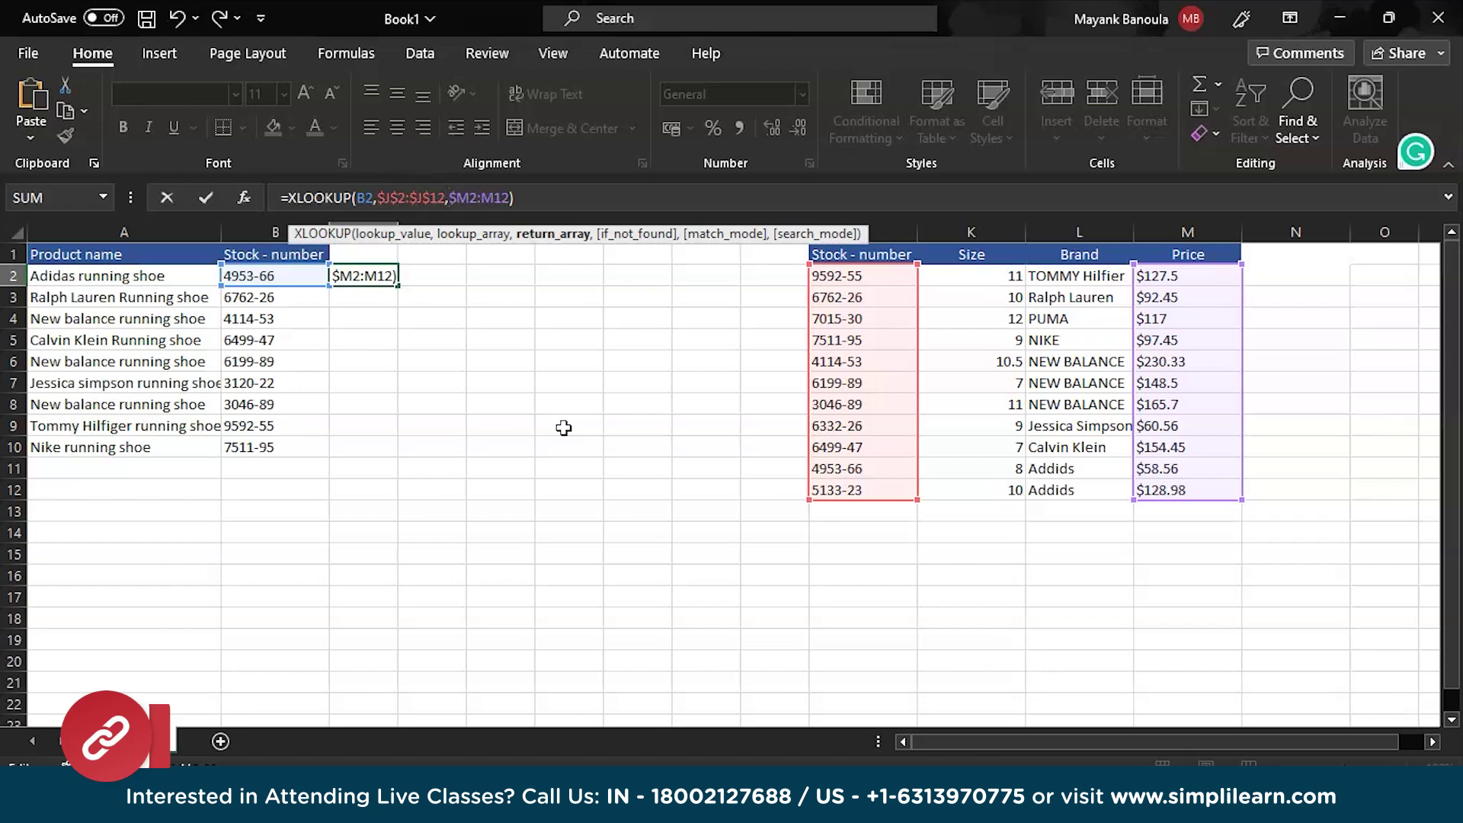
key("Right")
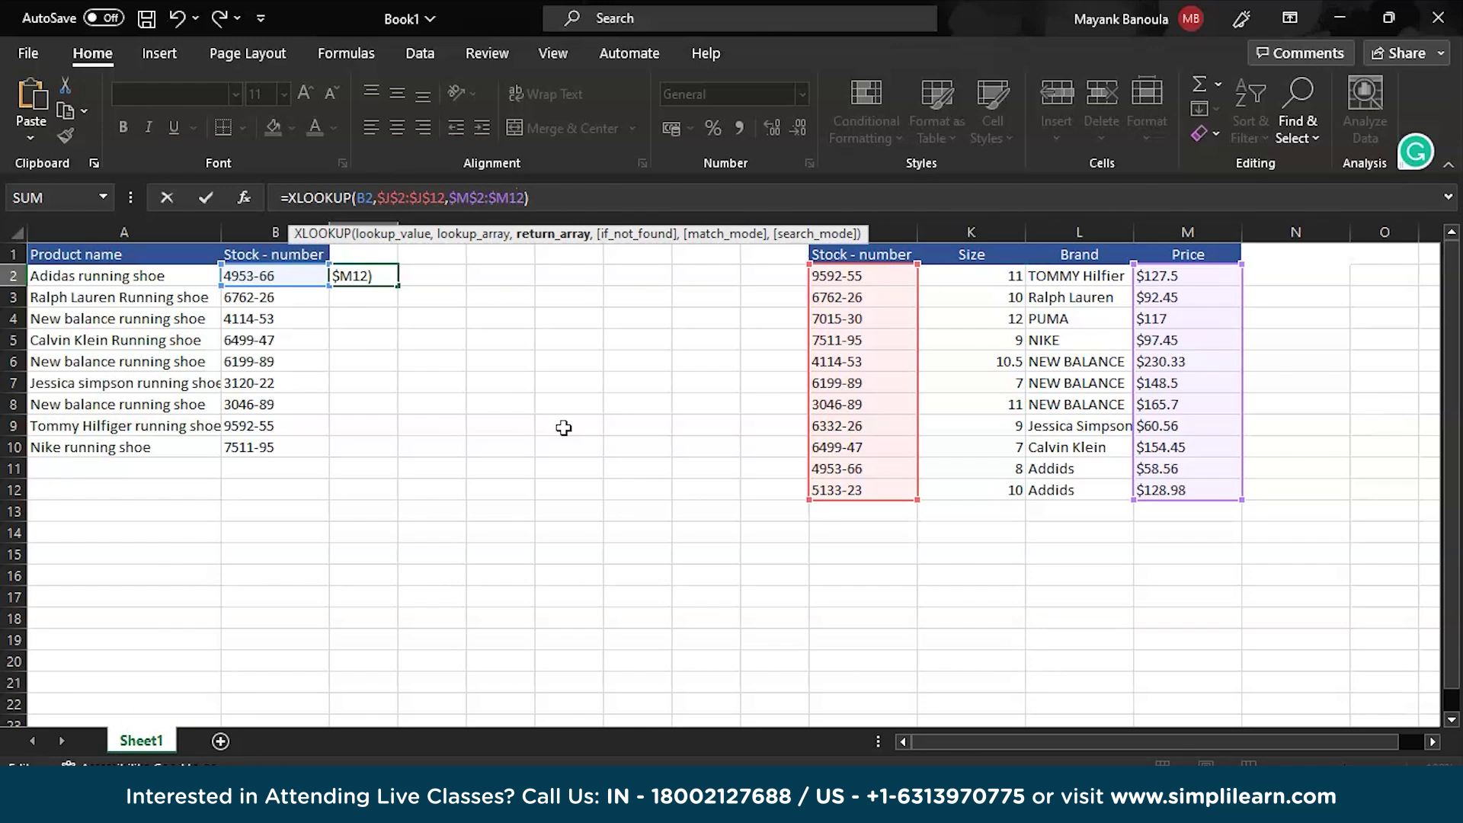
key("Return")
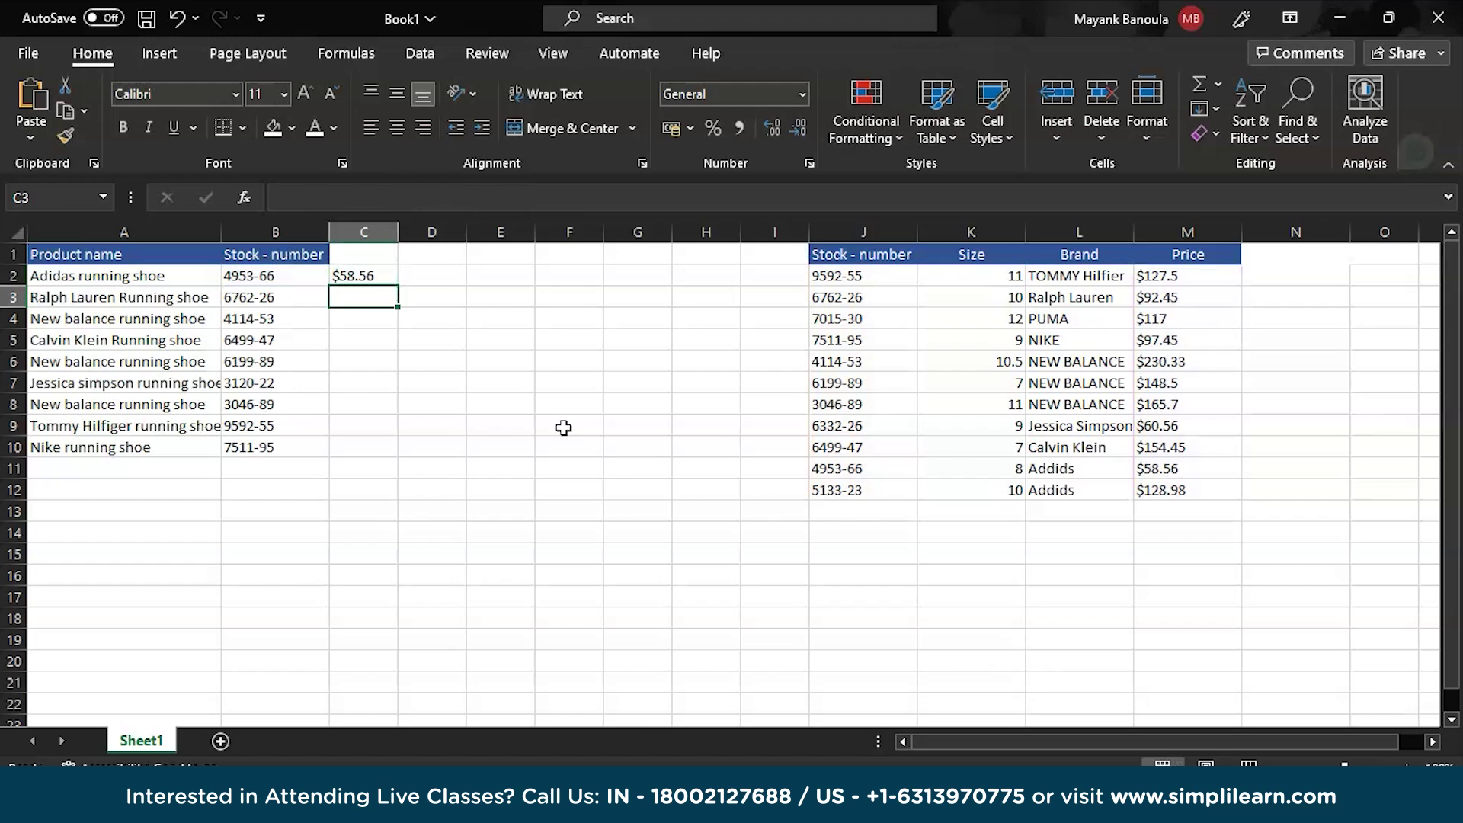
Fill the price lookup down to C10 and check the #N/A for stock 3120-22
left_click(388, 279)
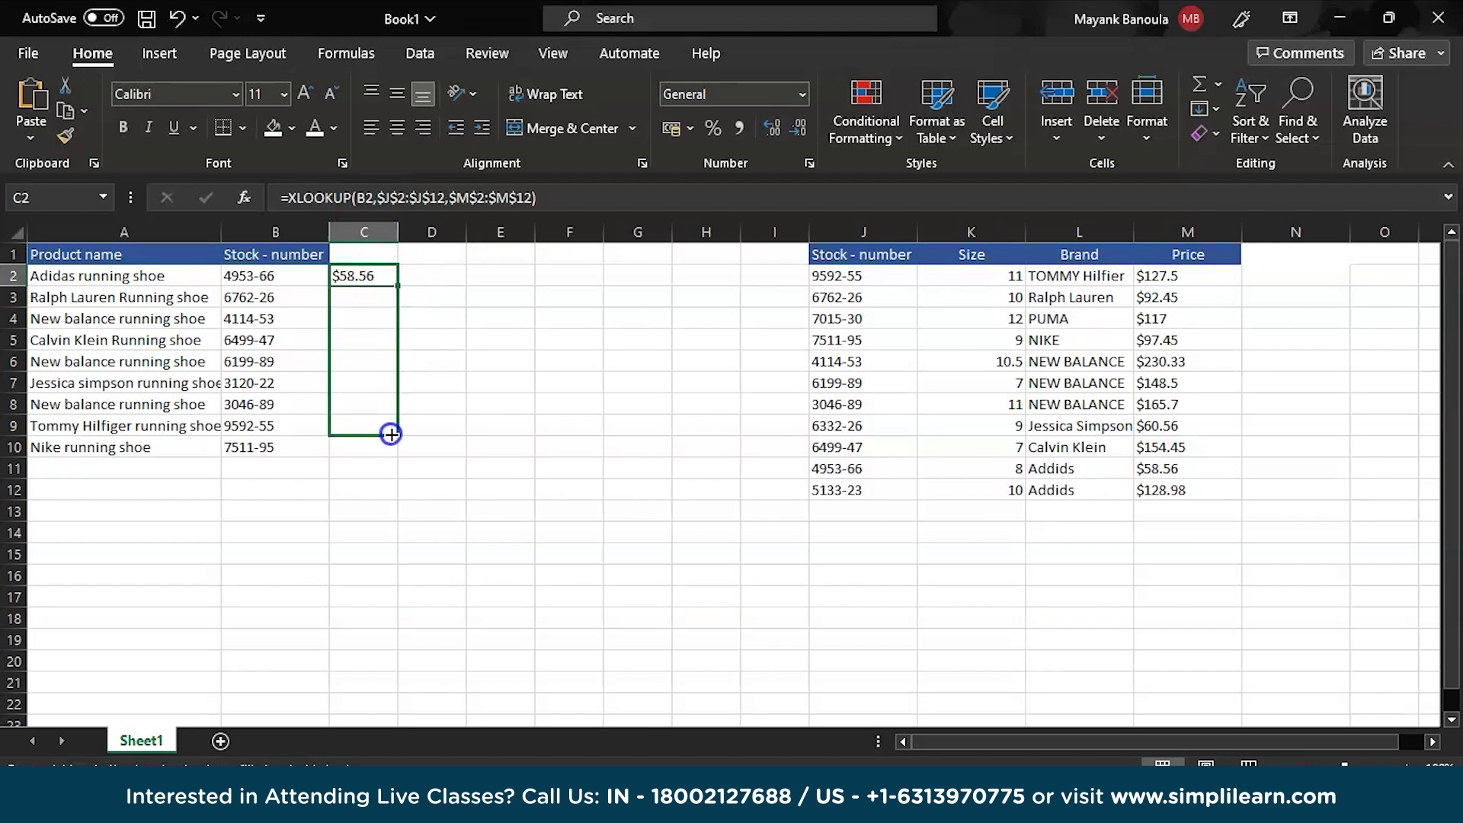
left_click_drag(391, 433, 391, 454)
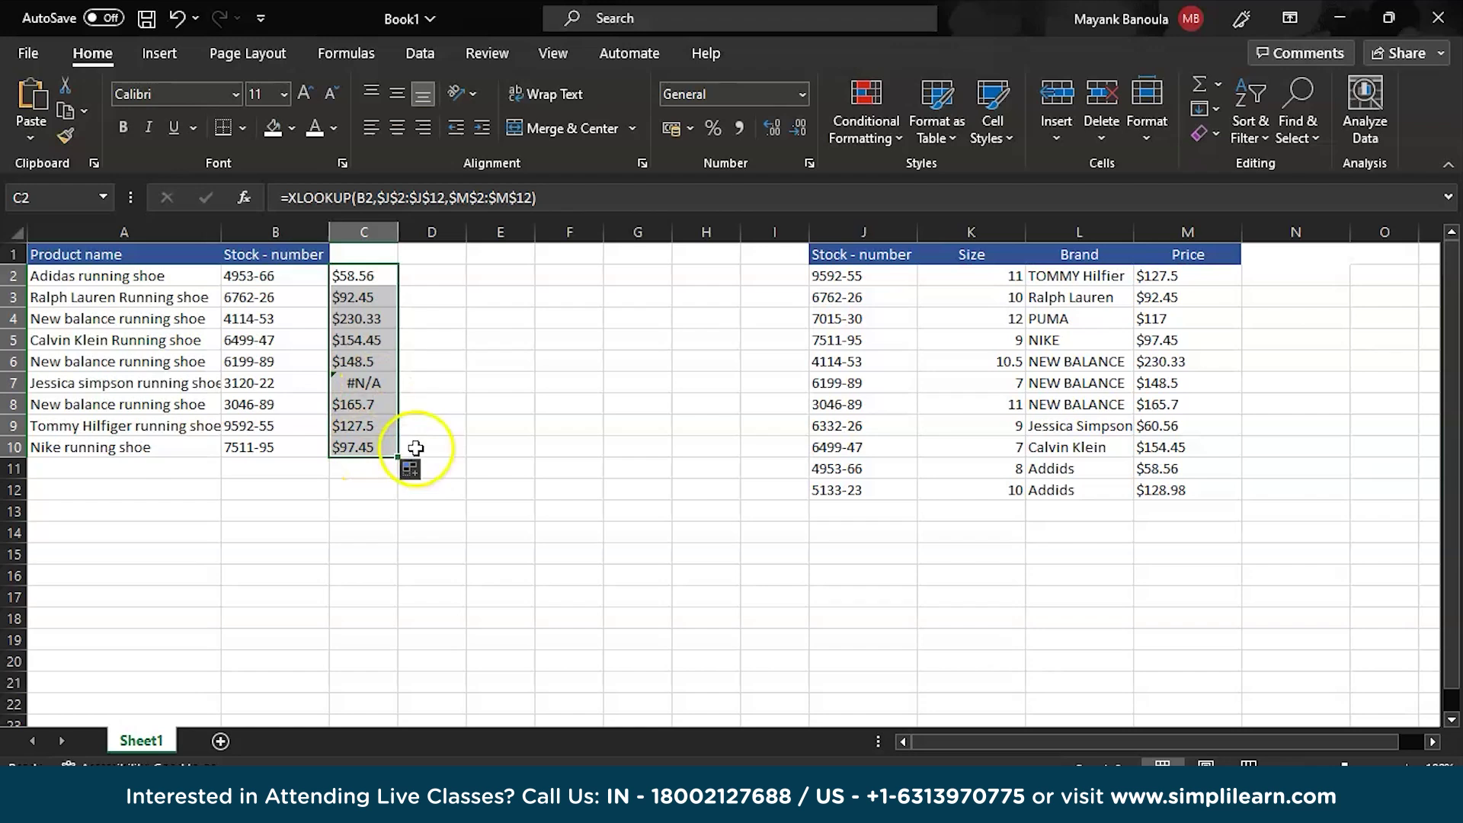
left_click(517, 383)
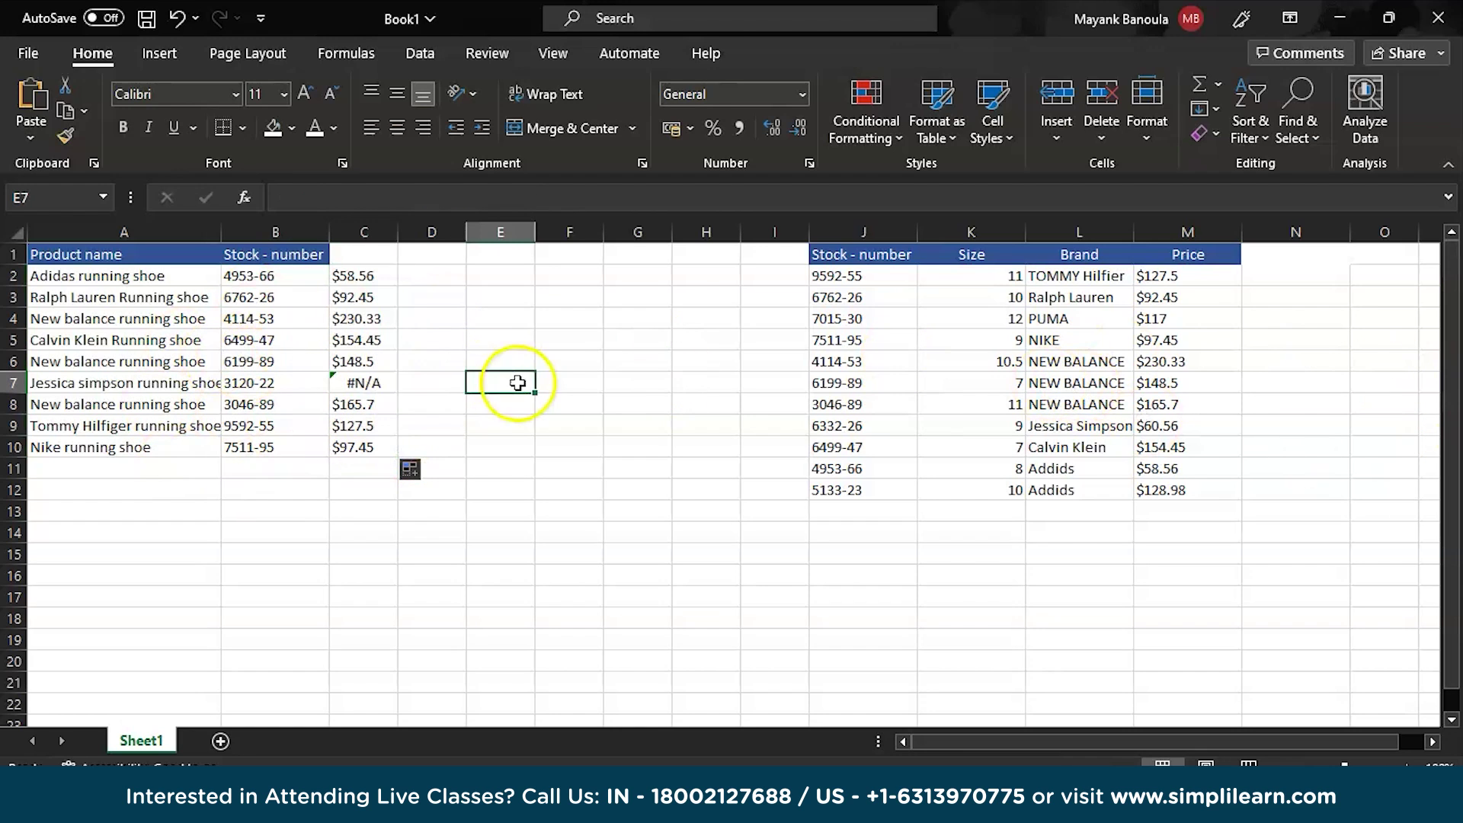
left_click(365, 382)
left_click(272, 387)
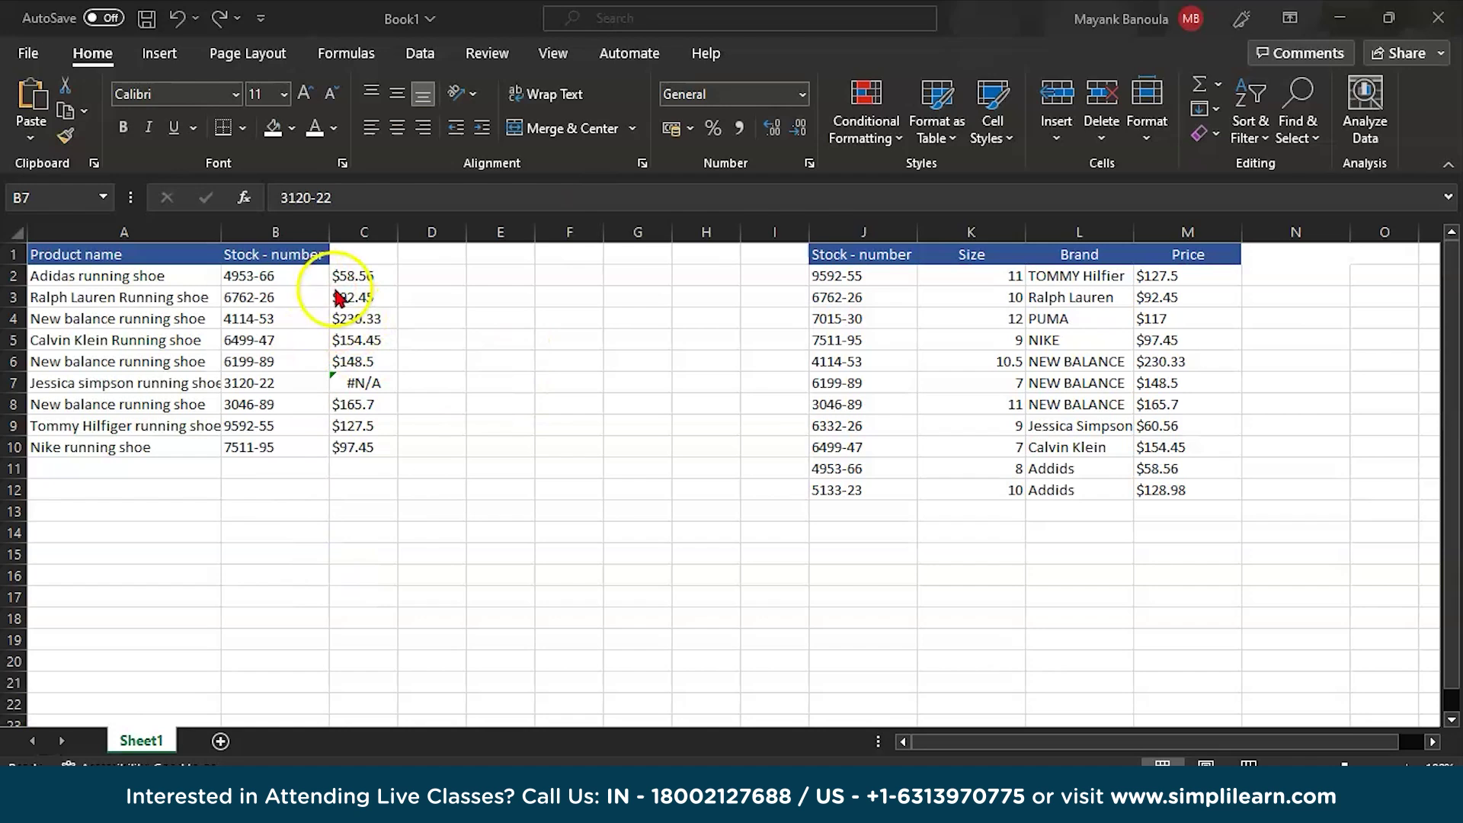
double_click(373, 278)
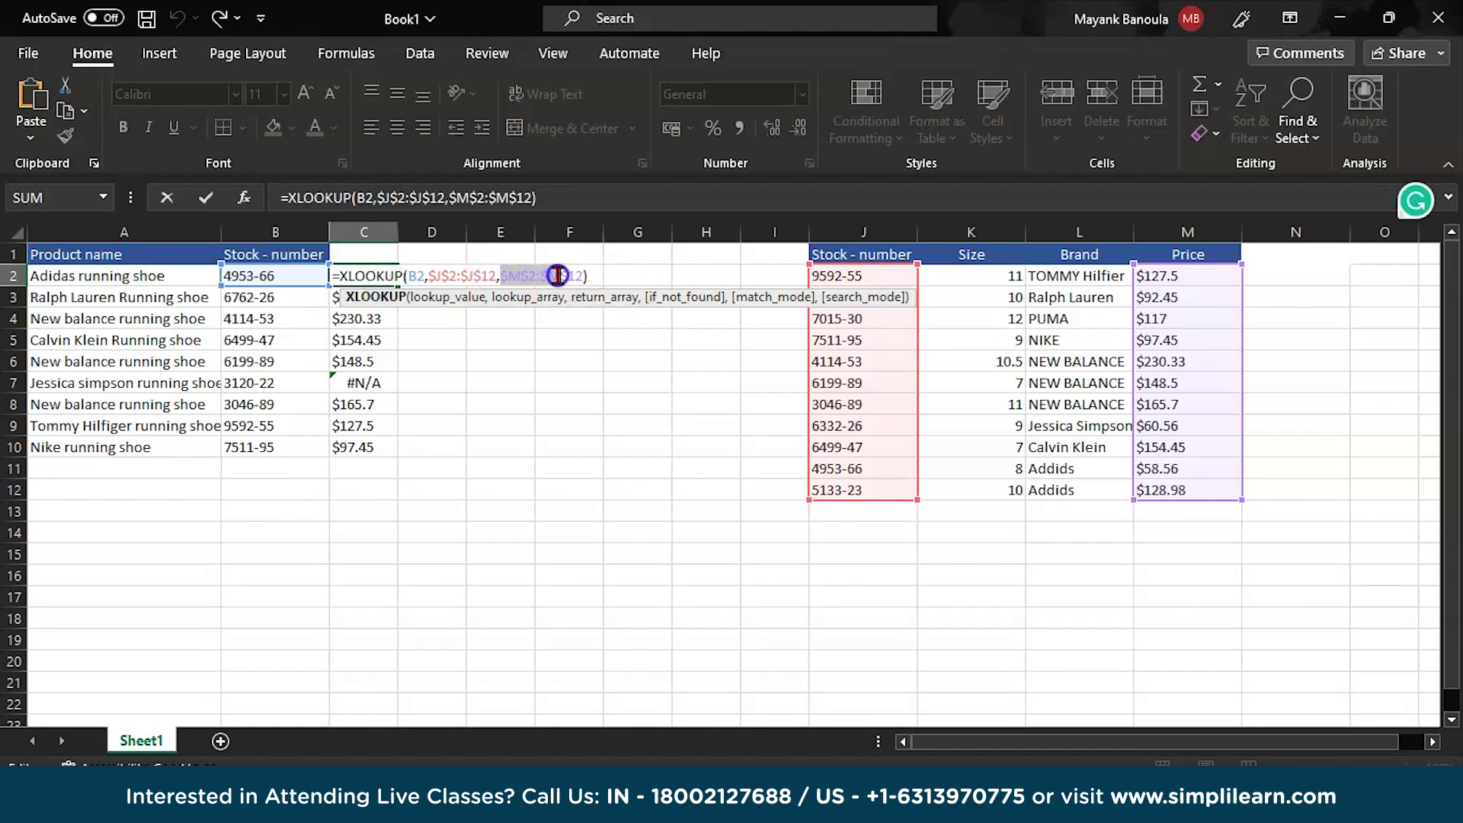
Replace C2's return range with $K$2:$M$12, spilling 8, Addids and $58.56 across row 2
left_click_drag(579, 275, 585, 275)
key("BackSpace")
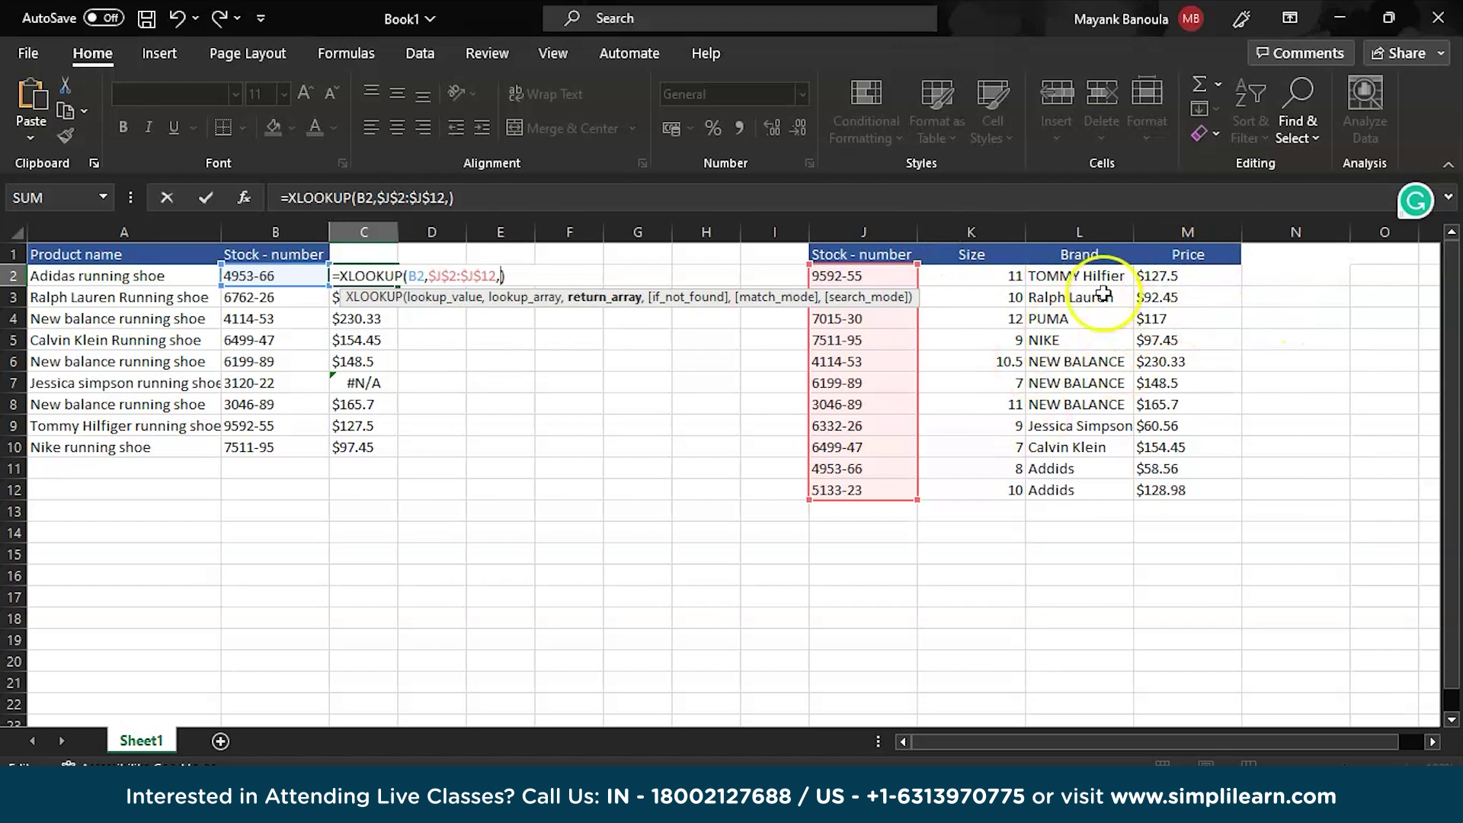
left_click(978, 283)
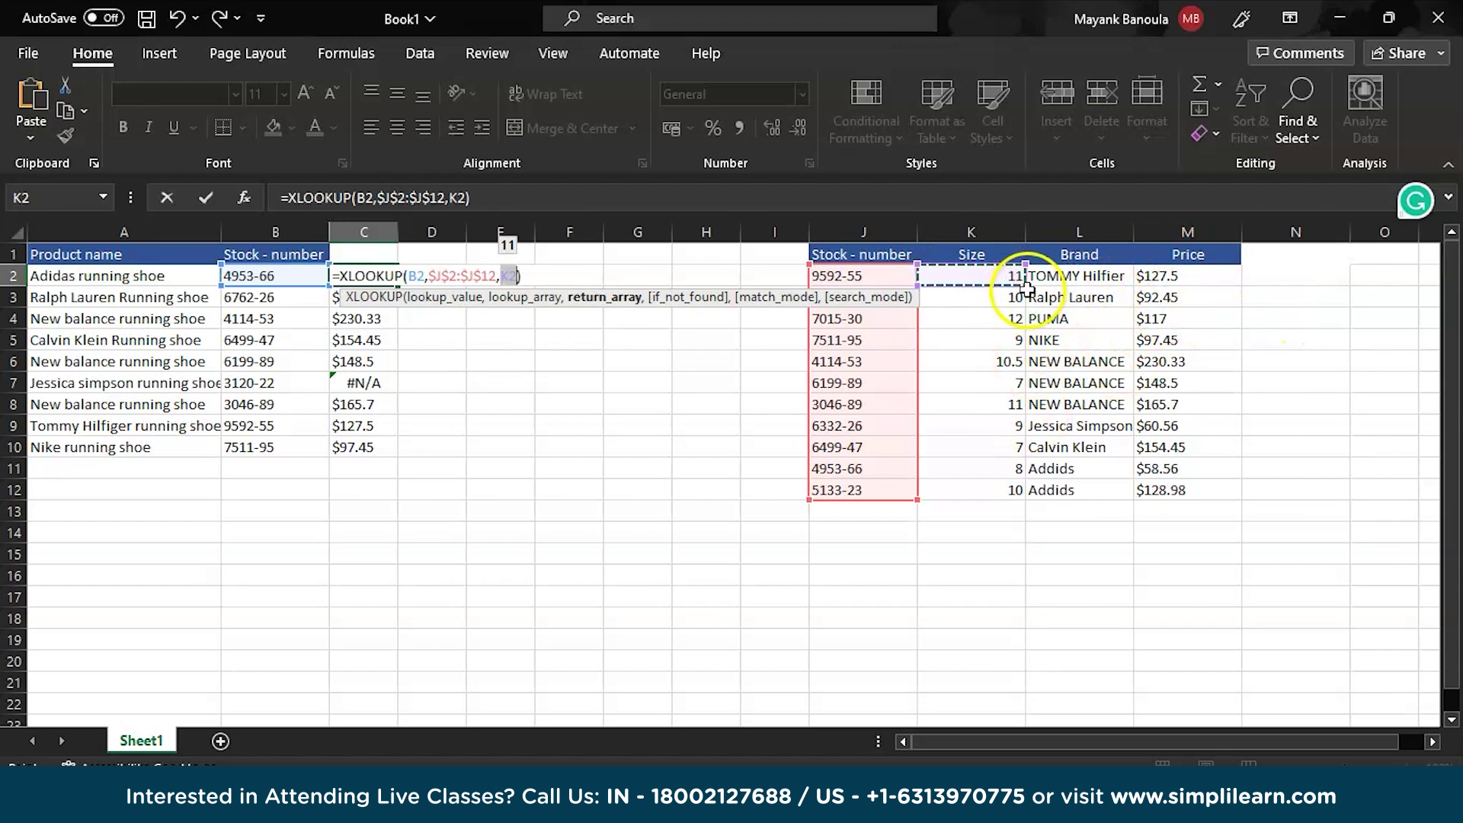
left_click_drag(1028, 287, 1213, 494)
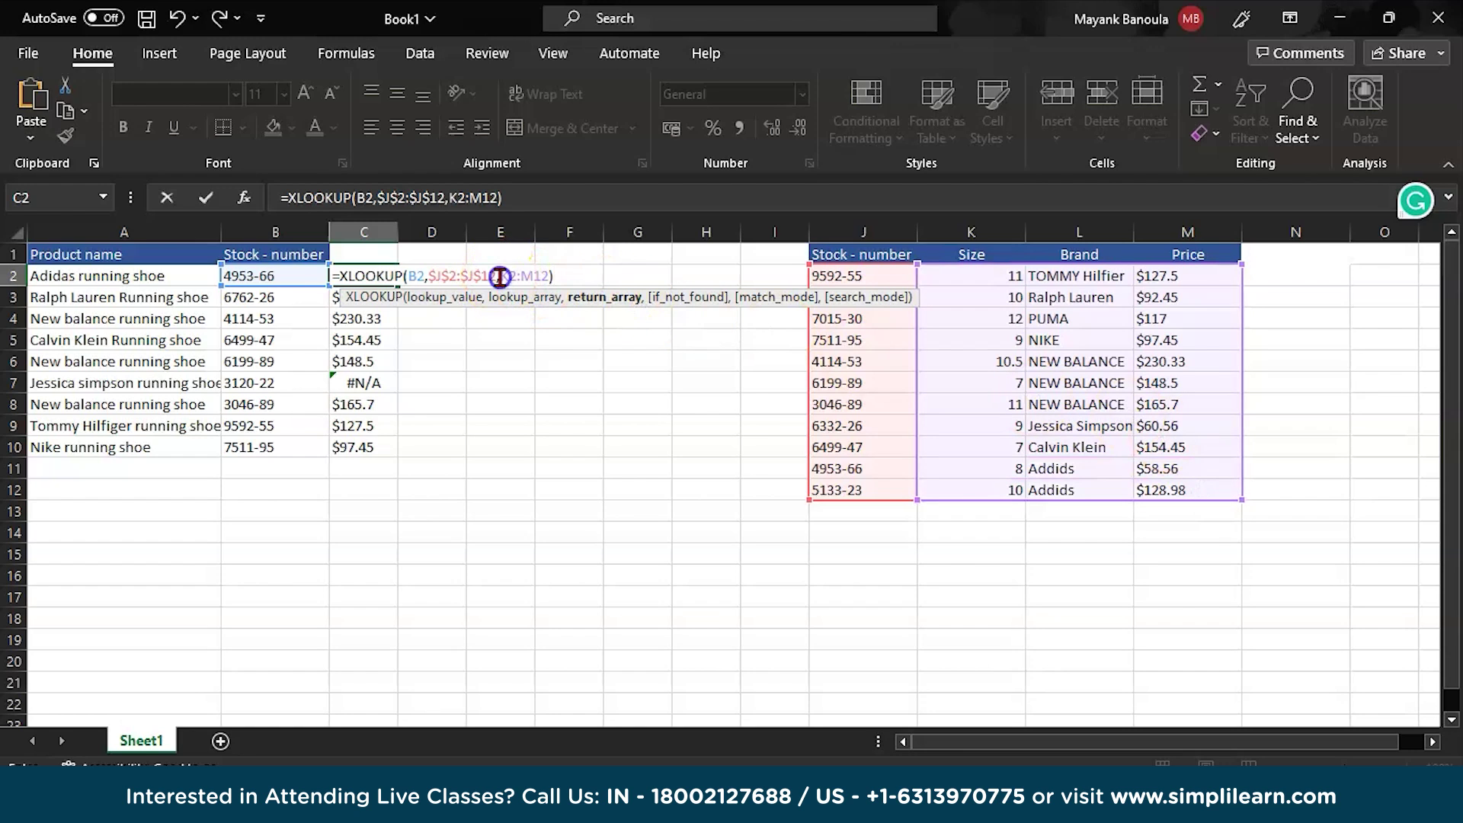
left_click(484, 198)
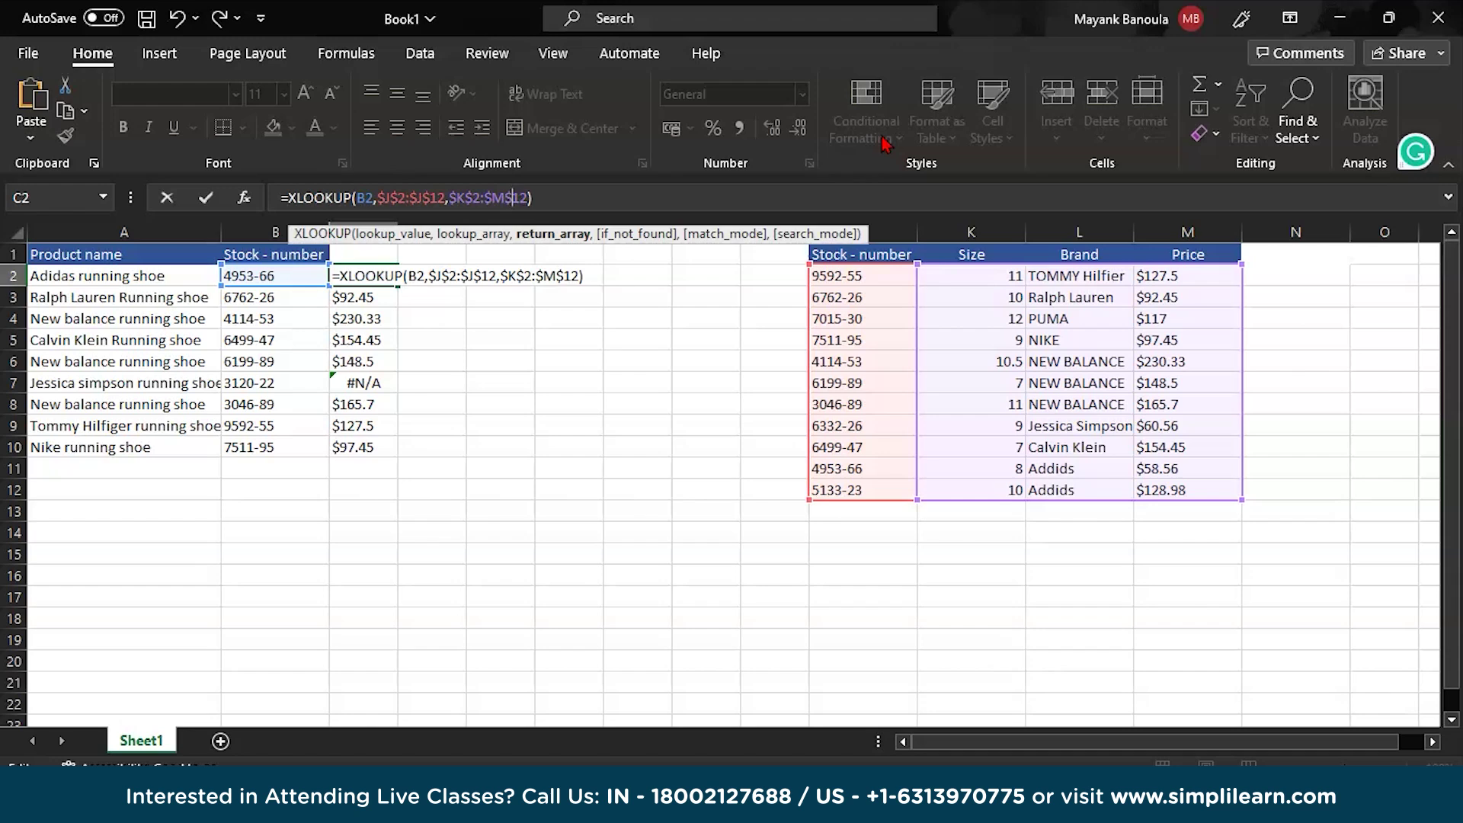
key("Return")
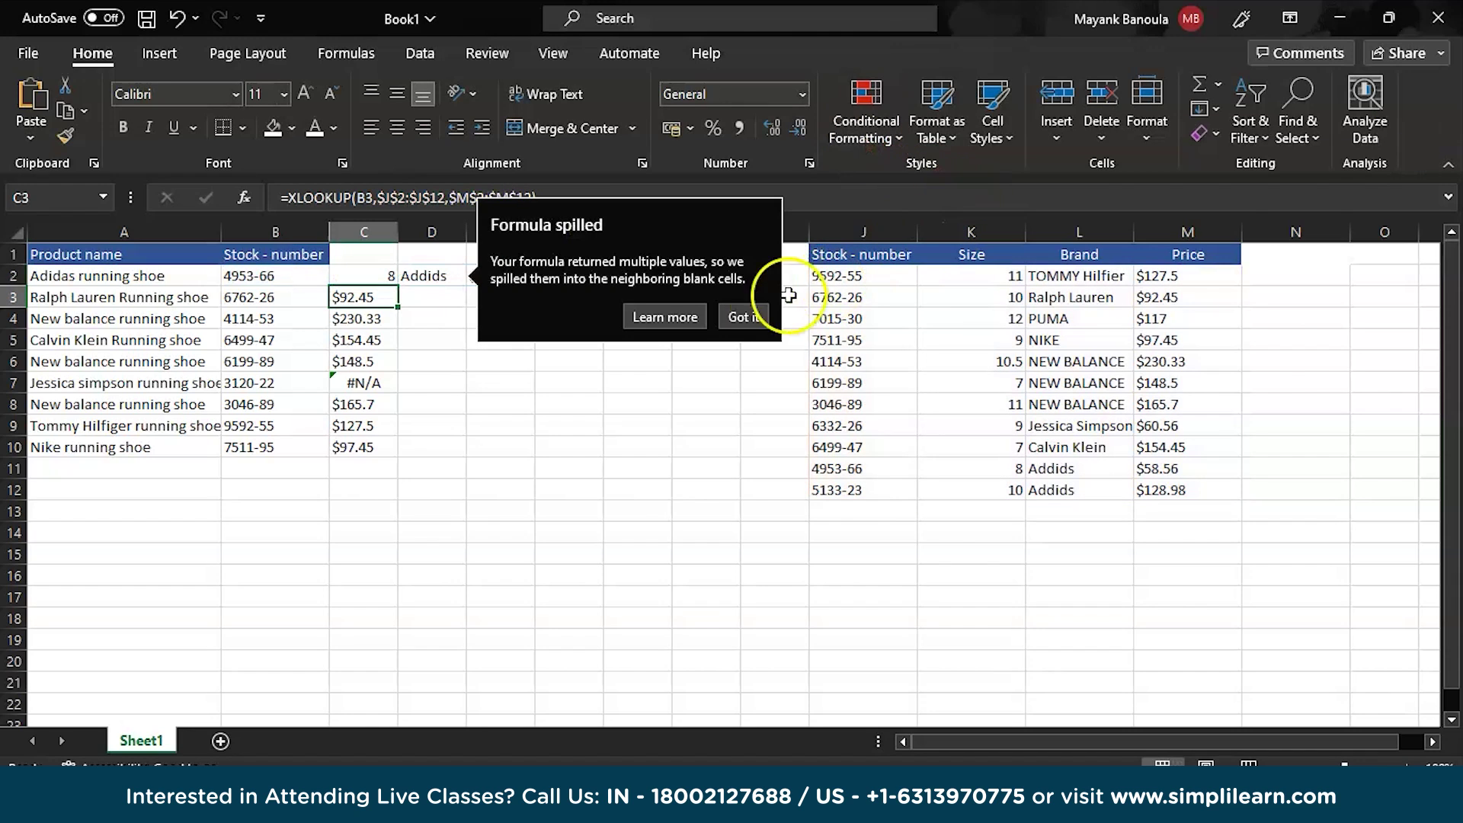
Dismiss the spill tip, check C2:E2, and fill the three-column lookup down to row 10
left_click(744, 318)
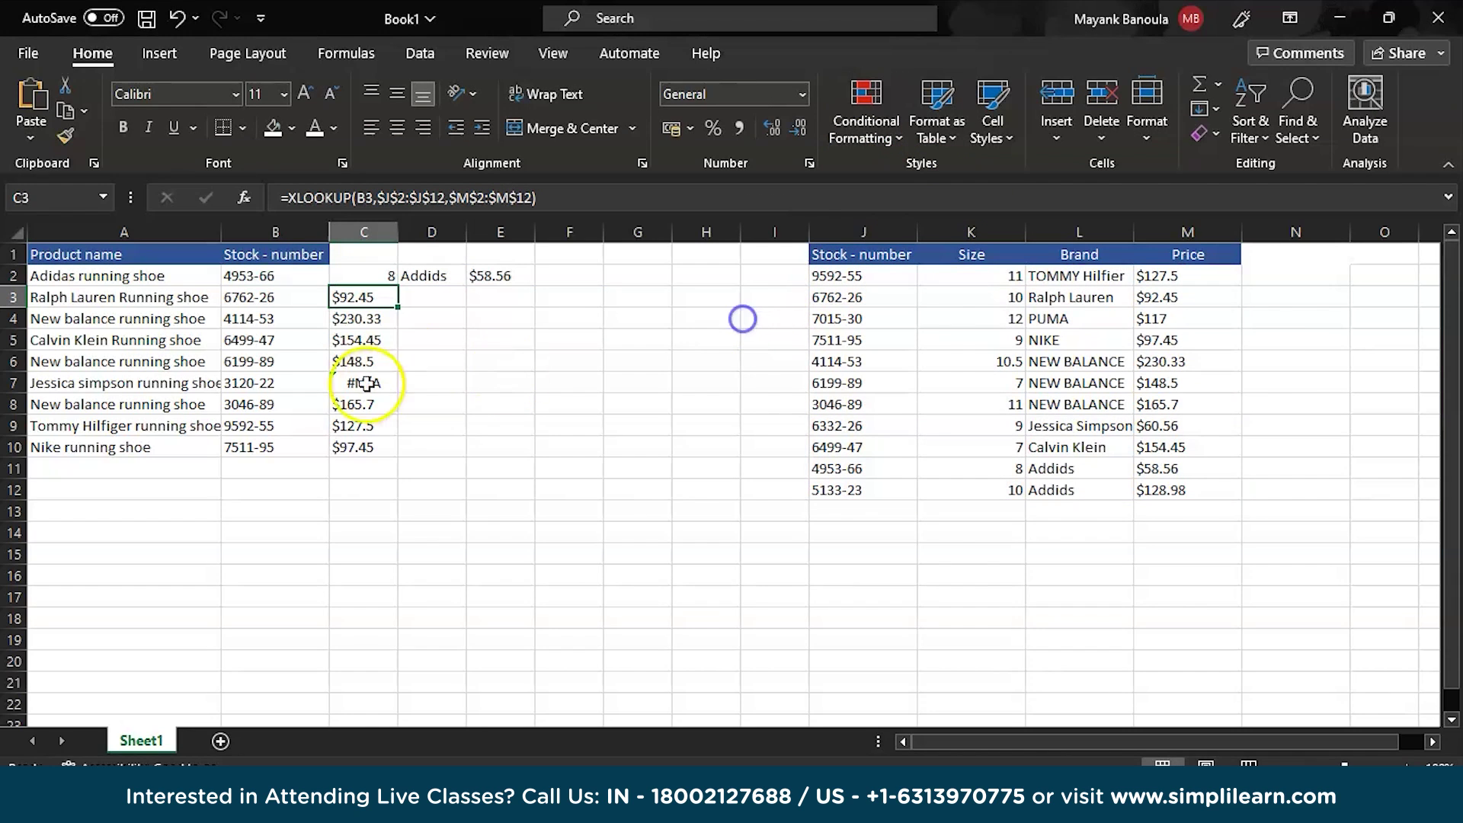
left_click(359, 277)
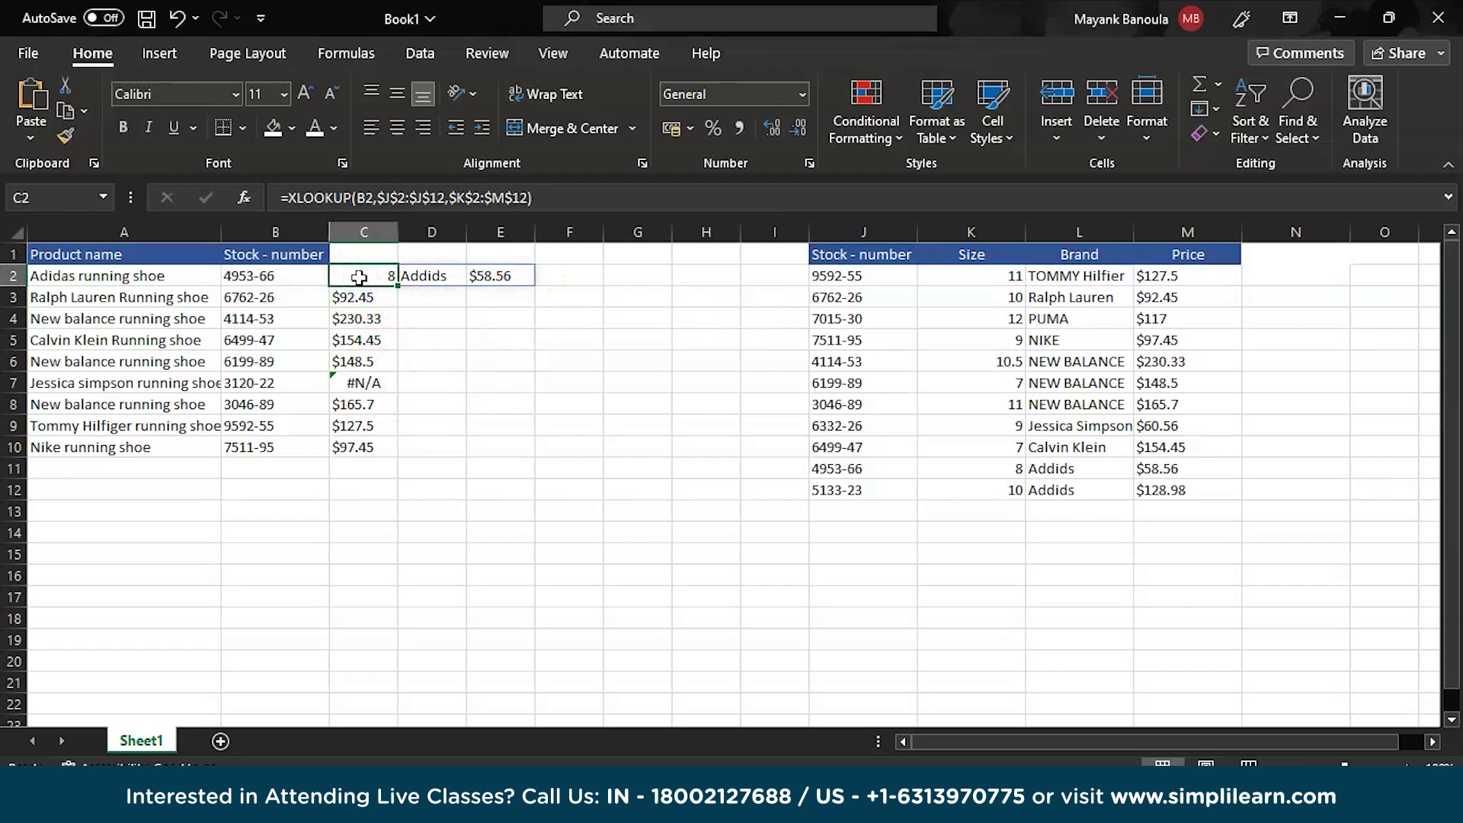
left_click(429, 281)
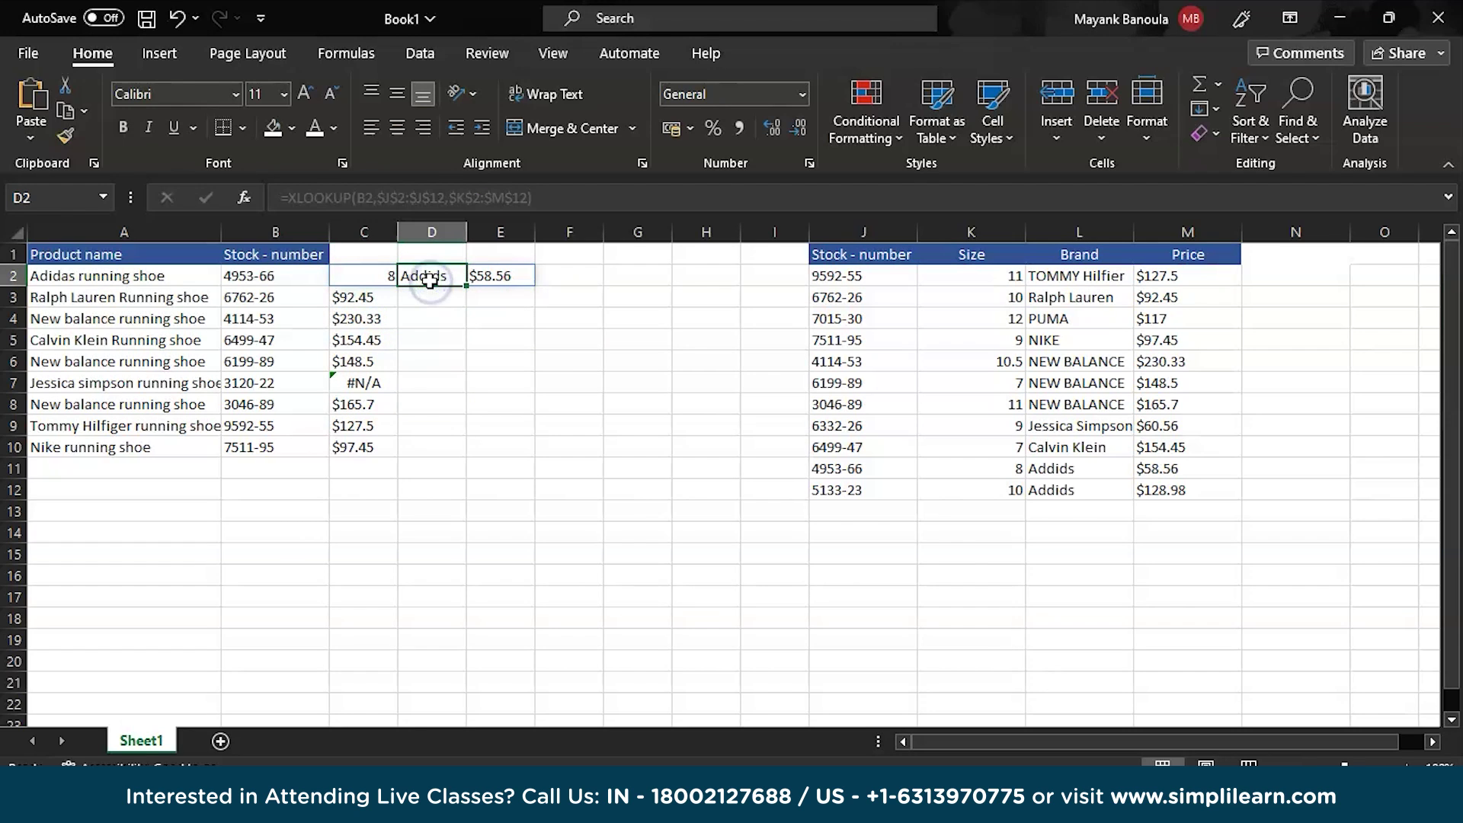
left_click(496, 275)
left_click(396, 272)
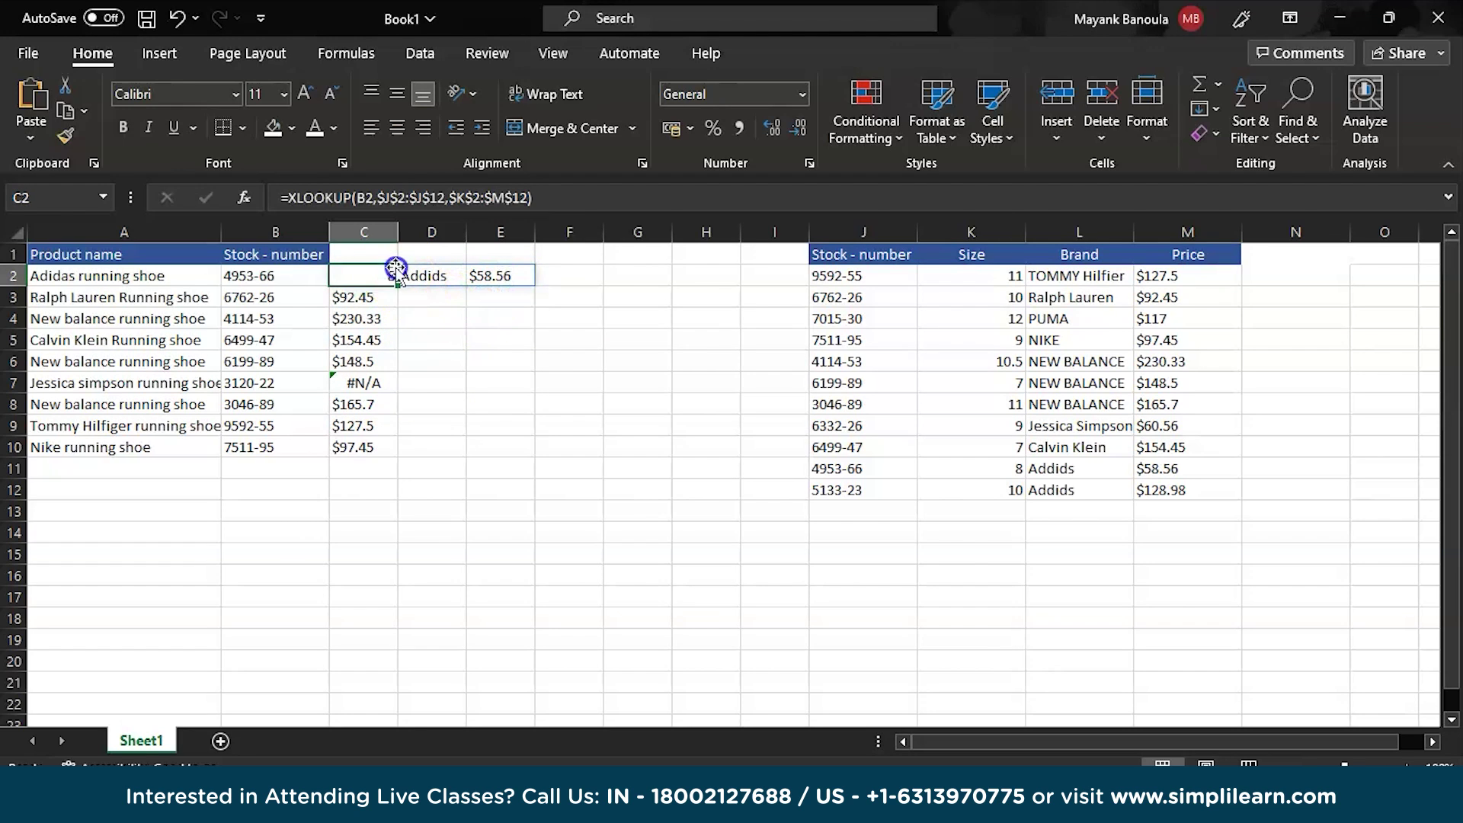
left_click_drag(395, 283, 401, 455)
left_click(570, 488)
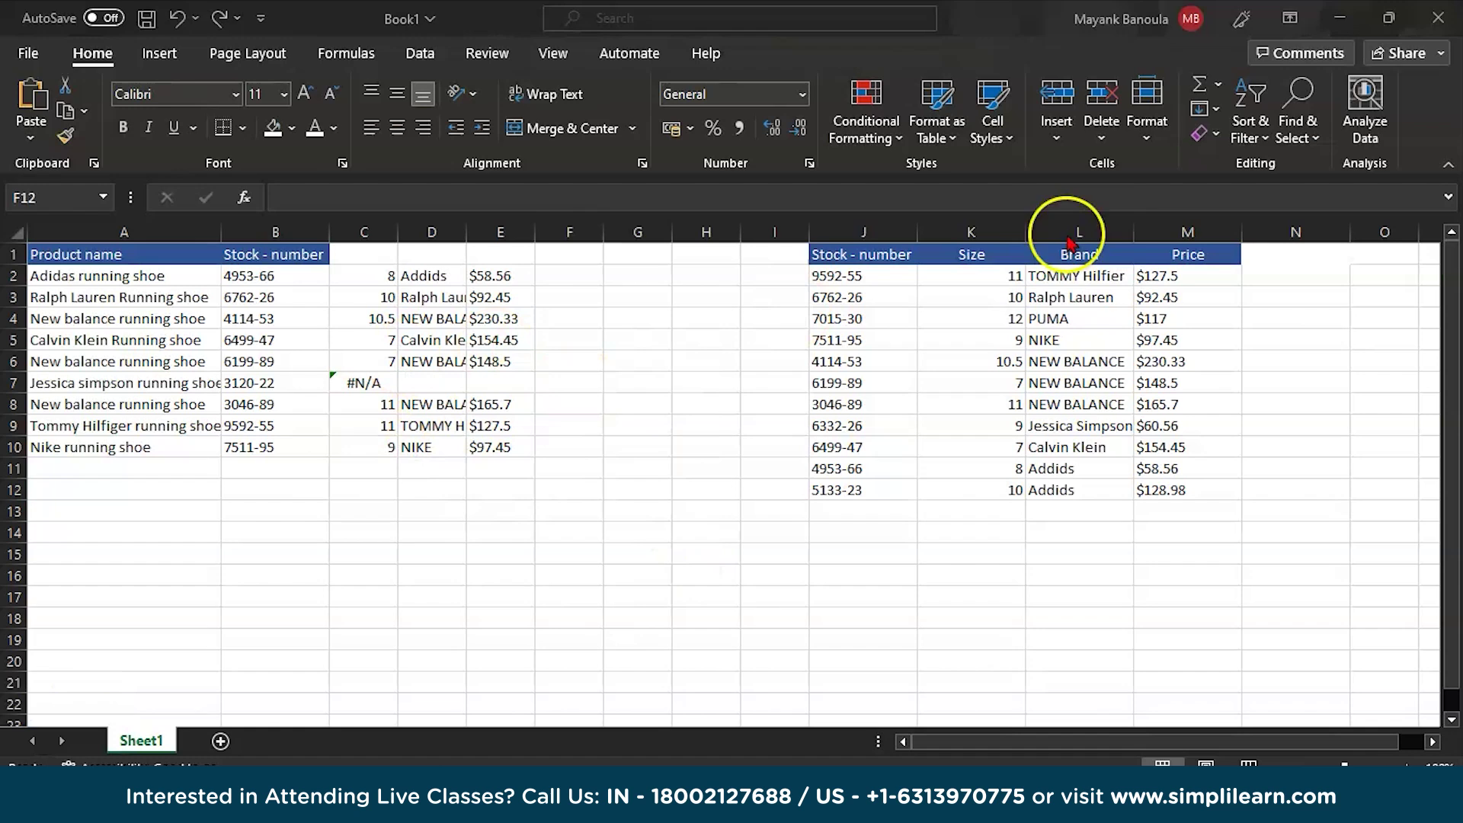
Delete the Size-to-Price return range from C2's formula, discarding a mistaken heading reference
double_click(392, 275)
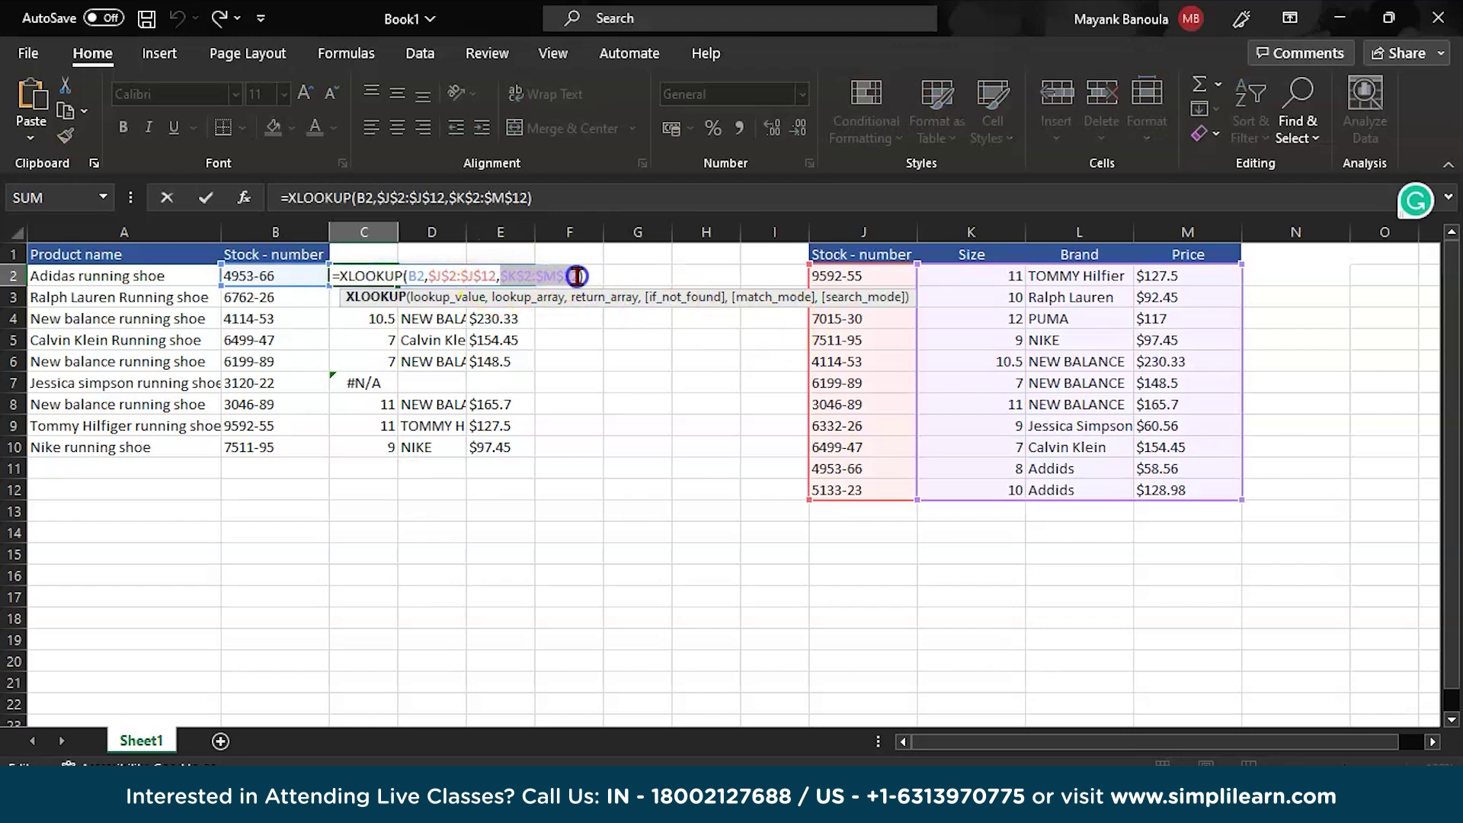
key("BackSpace")
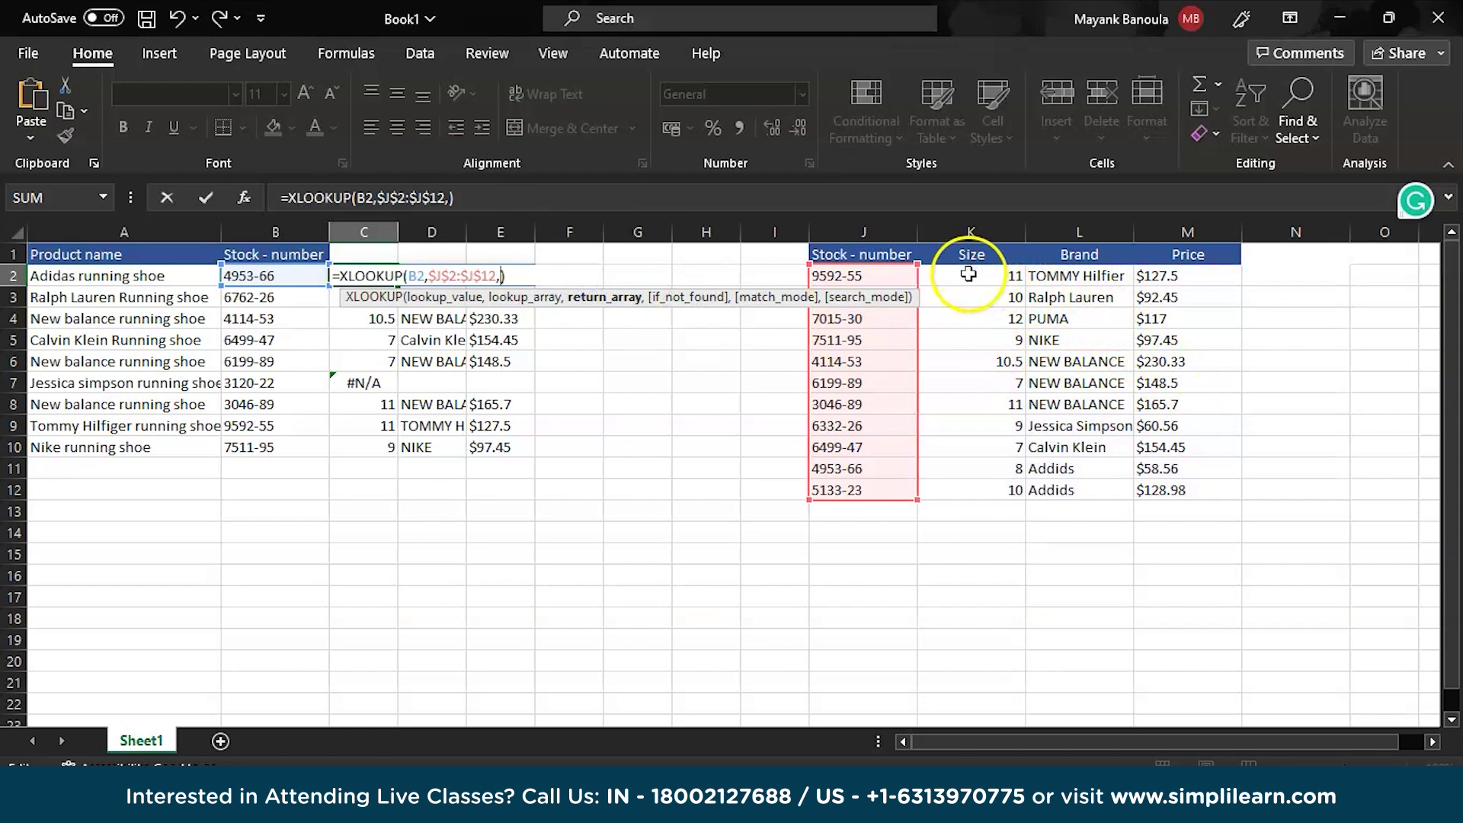
left_click(974, 254)
left_click(1178, 259)
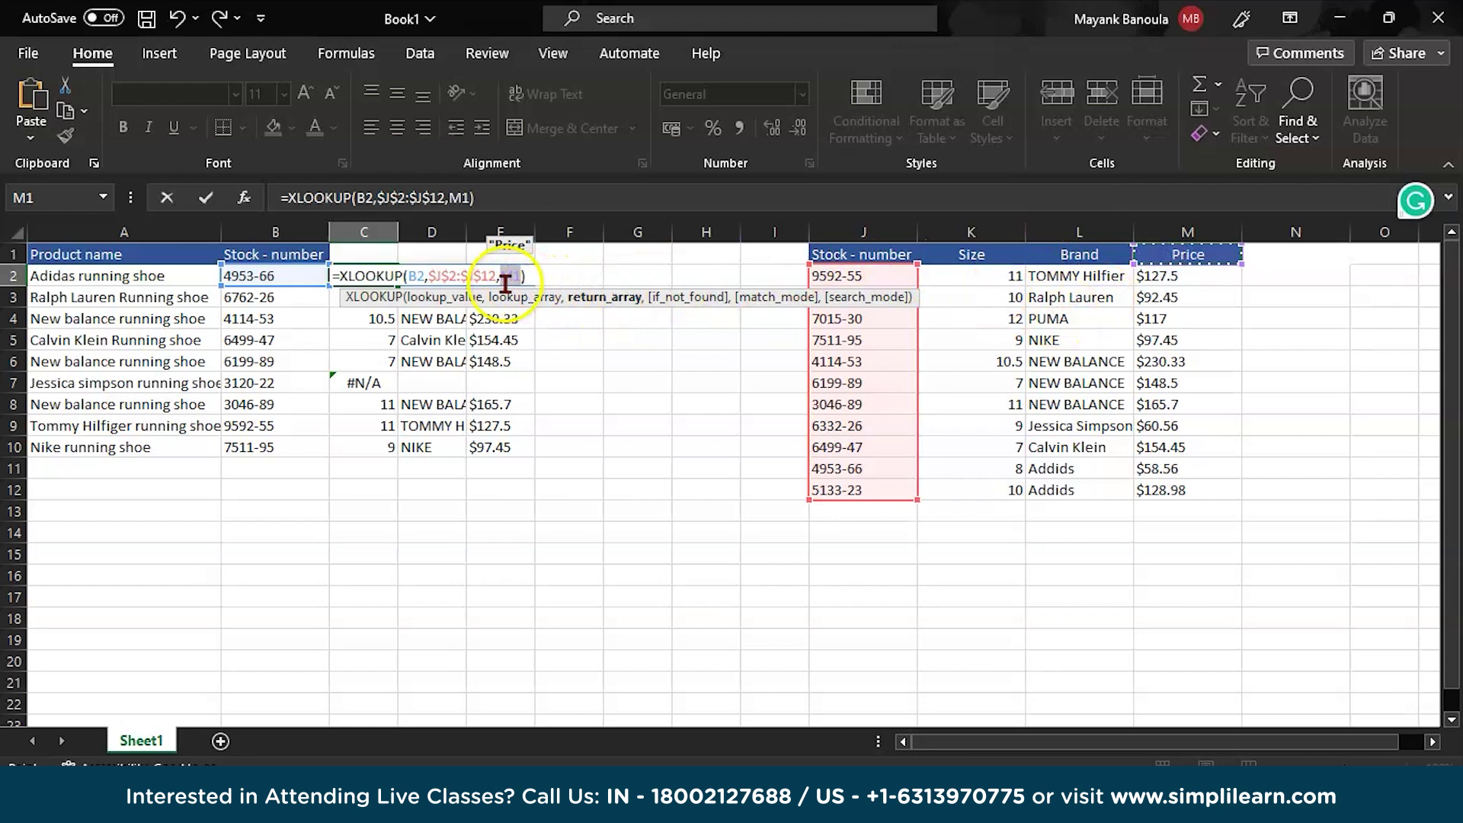
key("BackSpace")
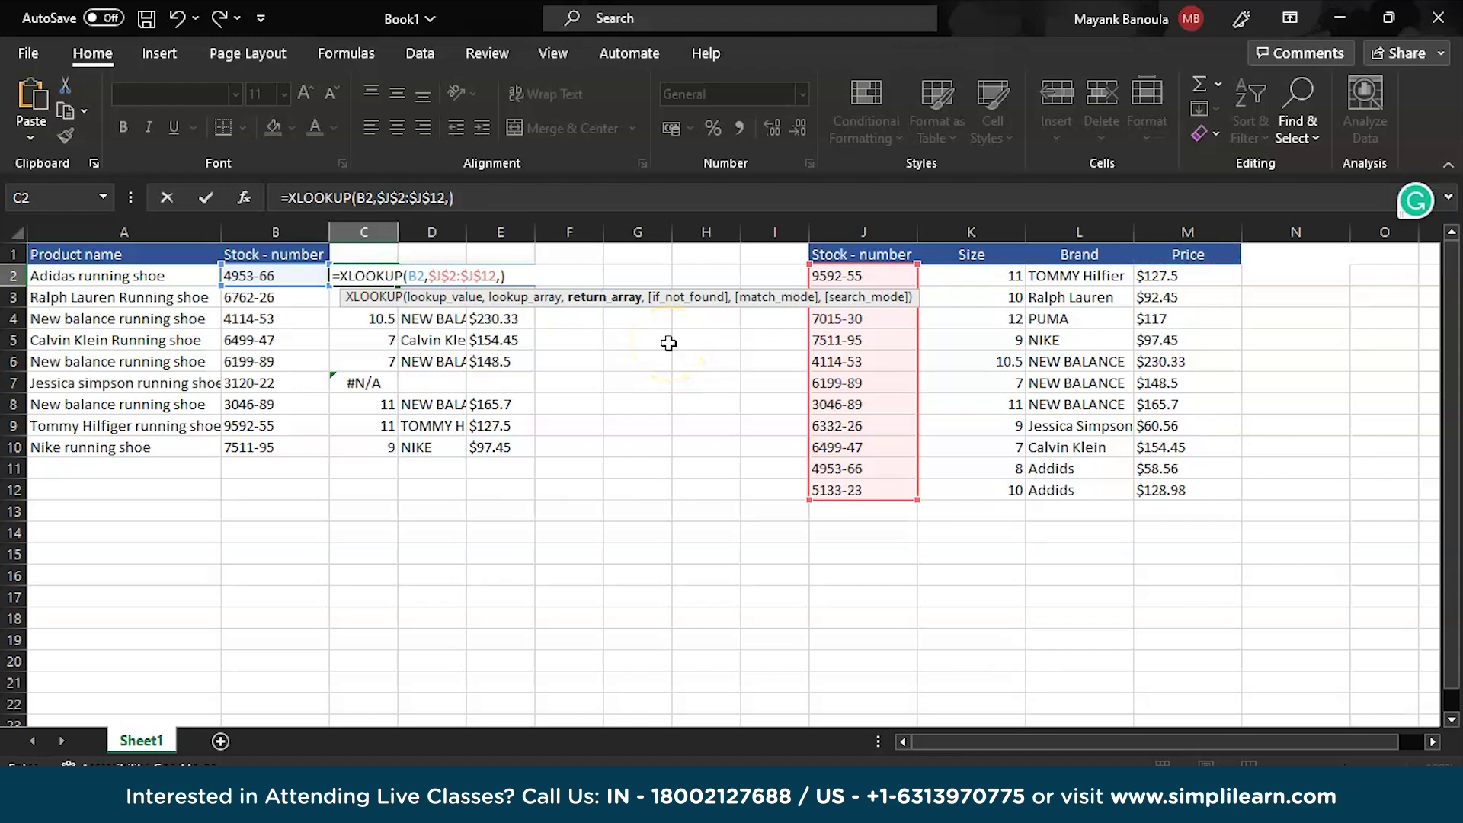
Type CHOOSE({1,2}, as the return range with M2:M12 as its first value
type("CHOOSE")
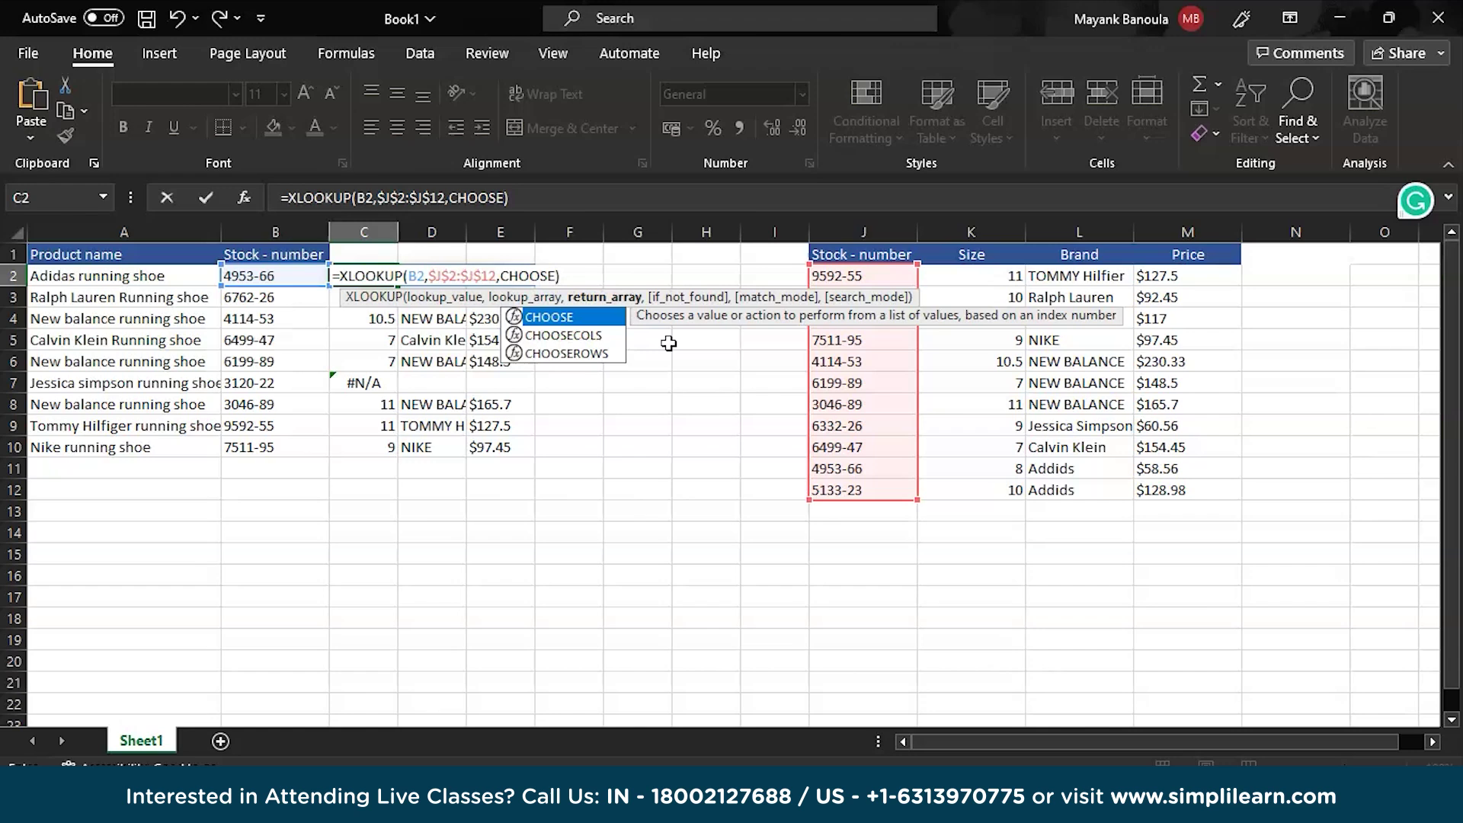
type("({1,2")
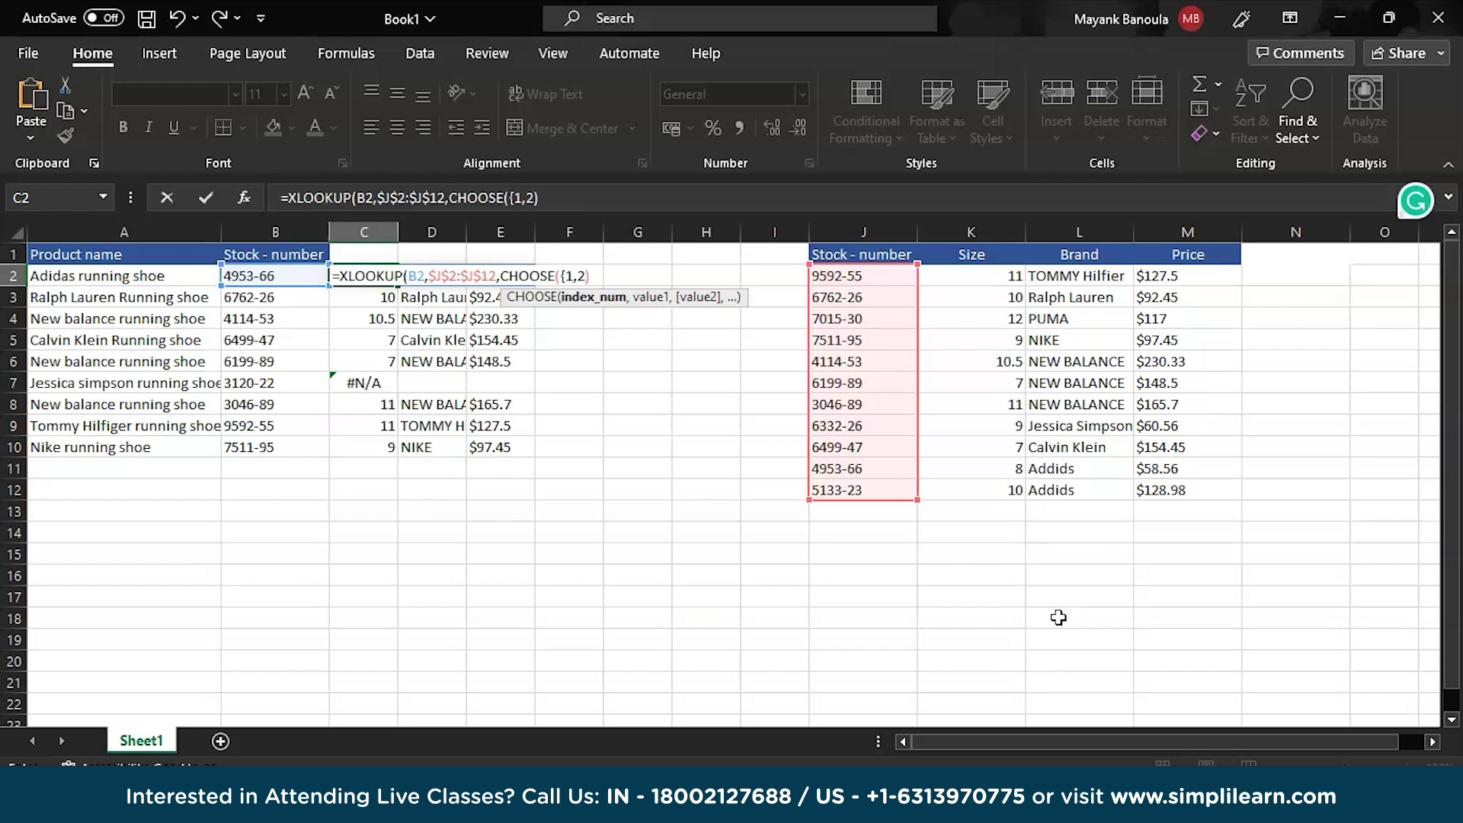
type(",")
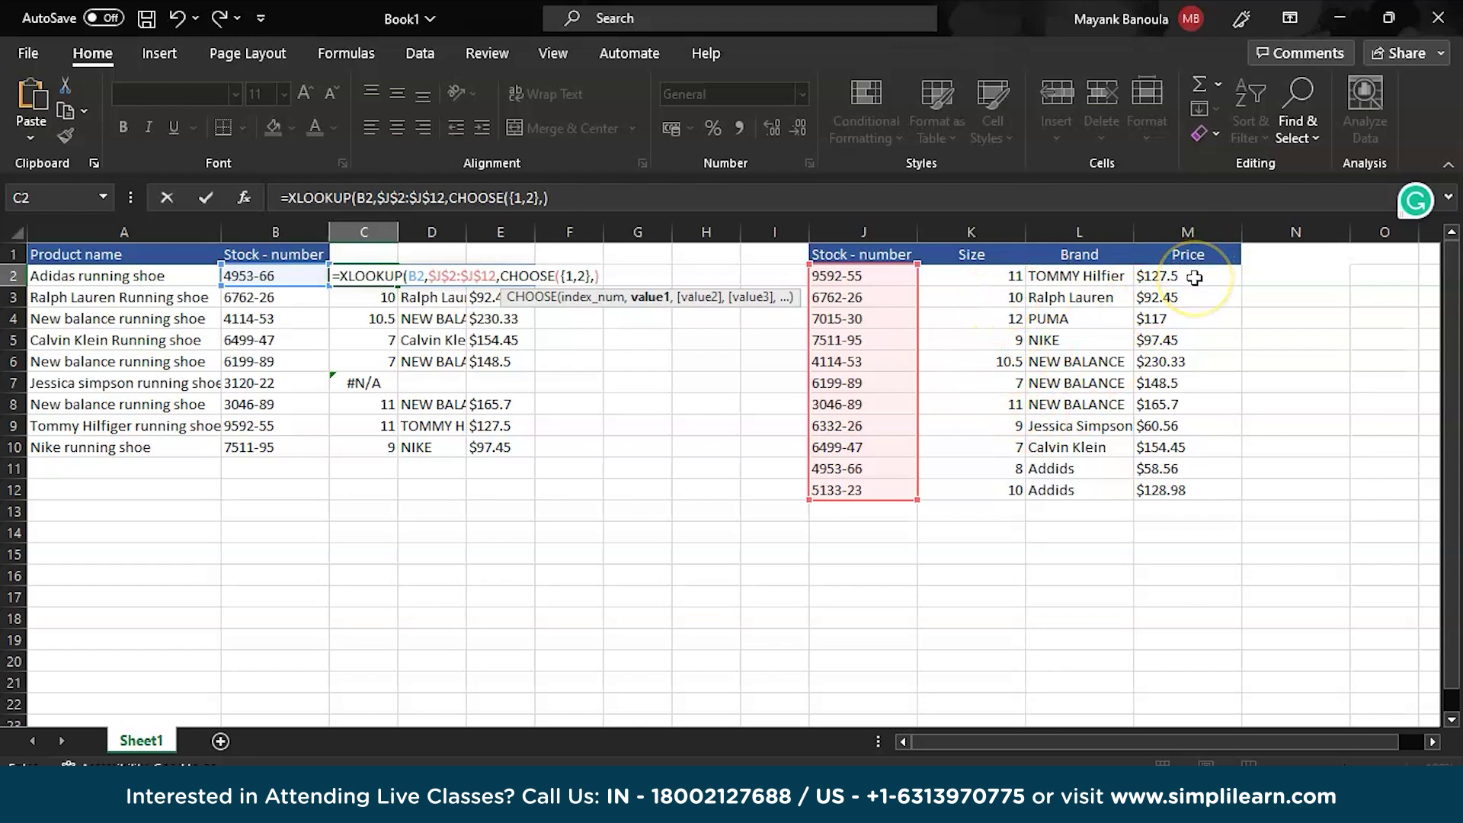
left_click(1194, 278)
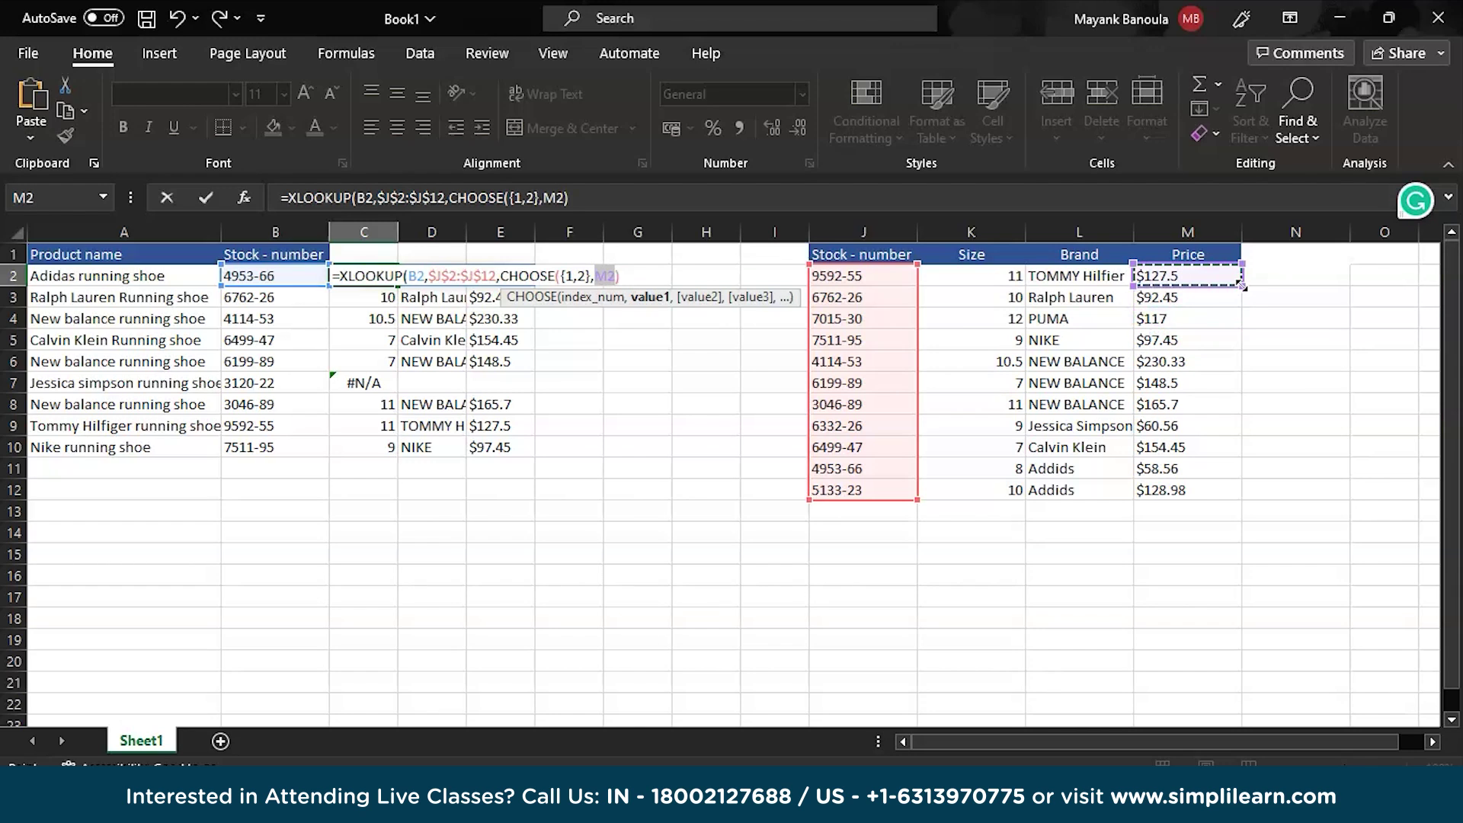
key("shift+Down")
key("shift+Down")
key("shift+Down")
key("shift+Down")
key("shift+Down")
key("shift+Down")
key("shift+Down")
key("shift+Down")
key("shift+Down")
key("shift+Down")
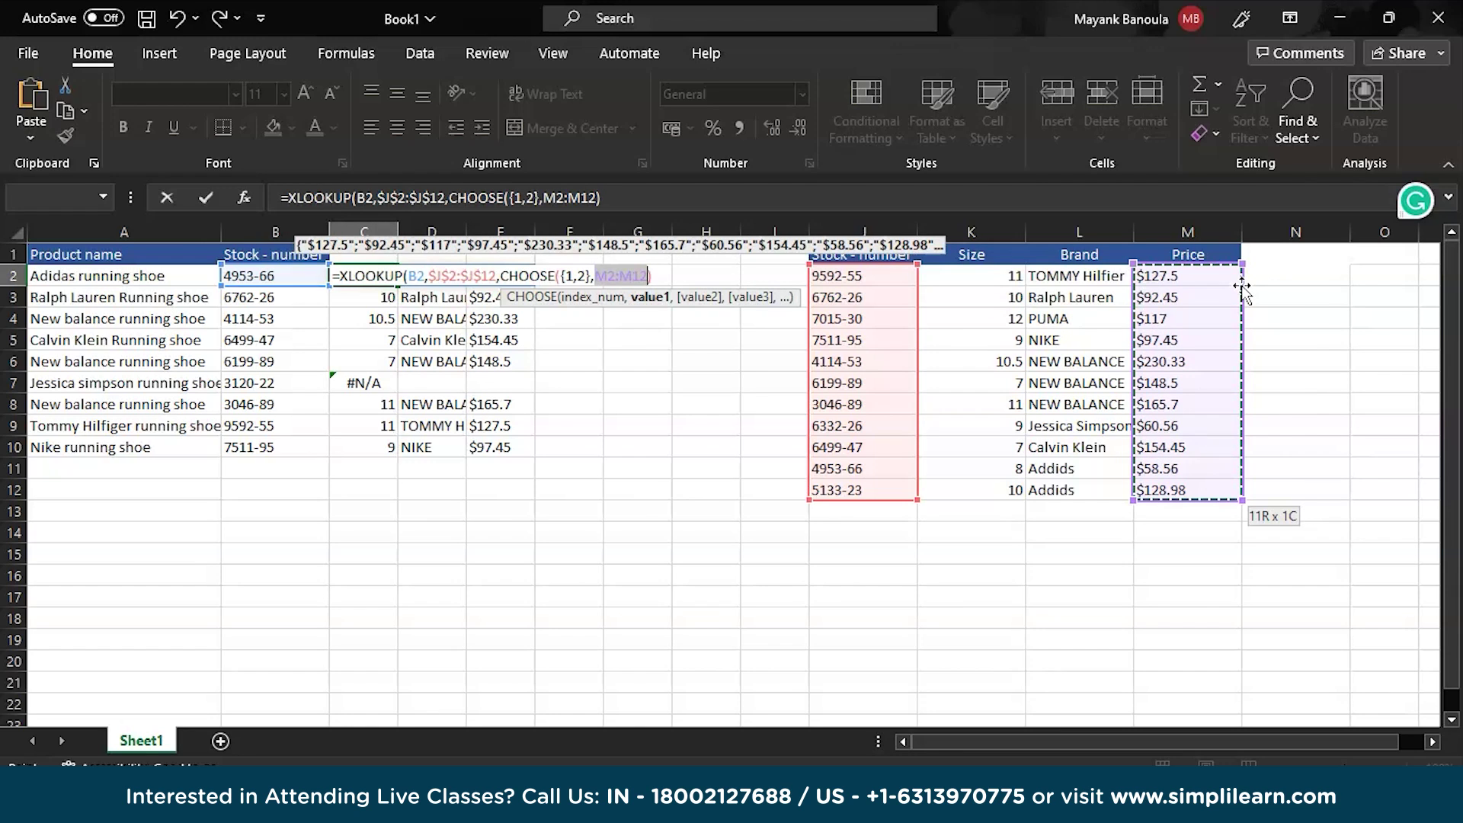
Add the missing closing parenthesis and commit C2's CHOOSE-based XLOOKUP, which shows #VALUE!
key("Return")
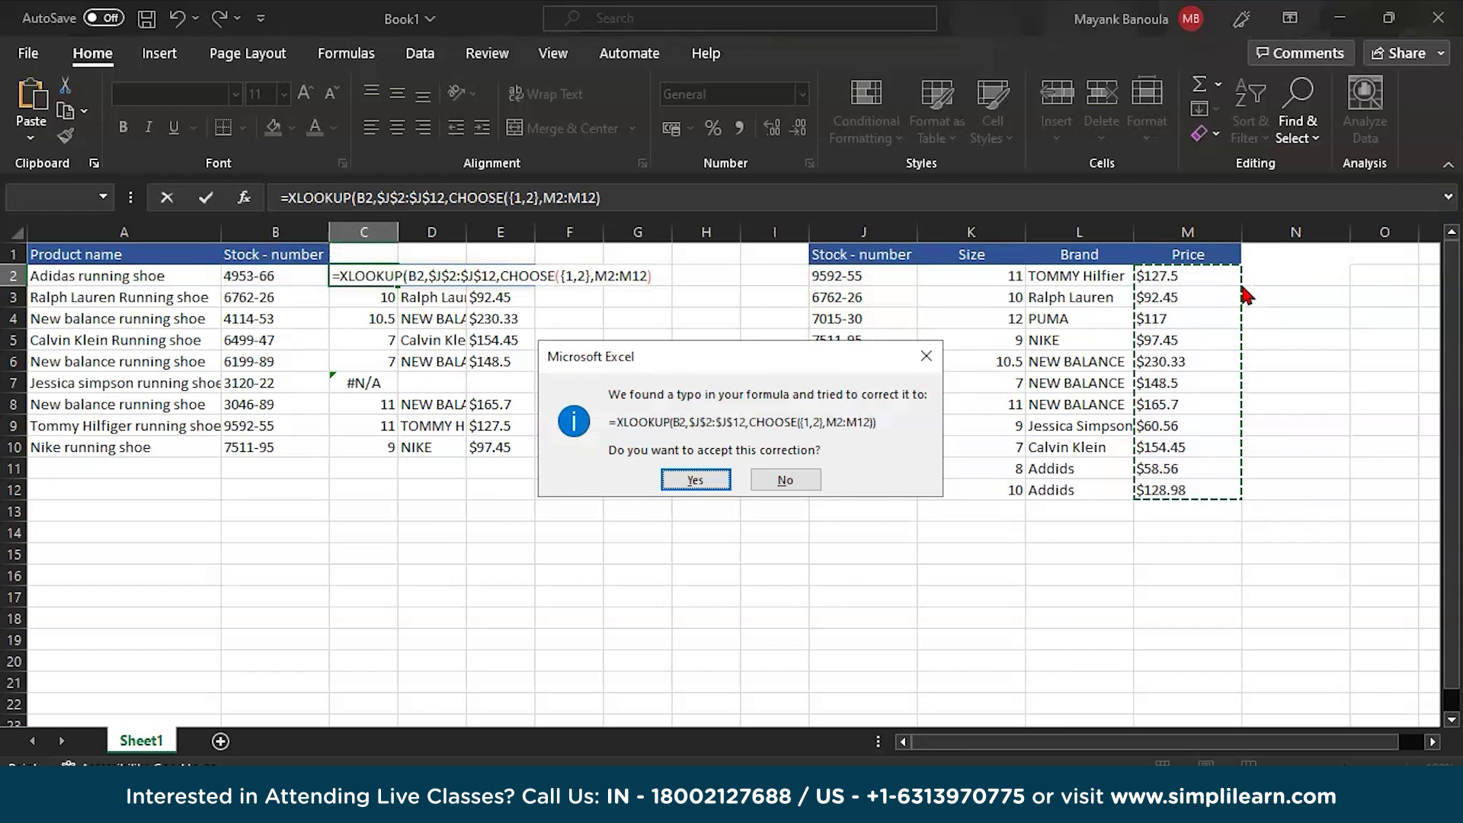
key("Tab")
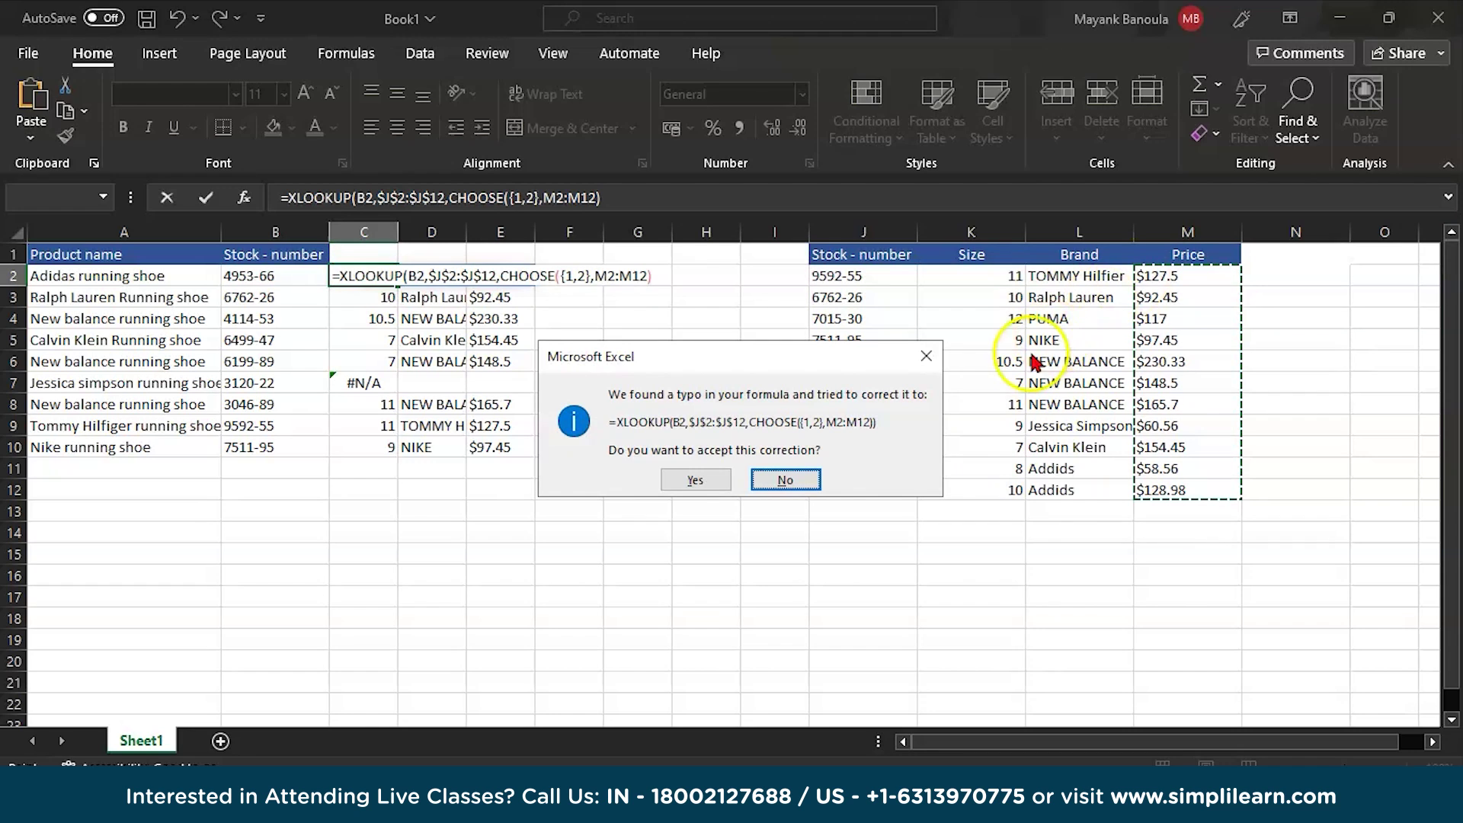
left_click(926, 356)
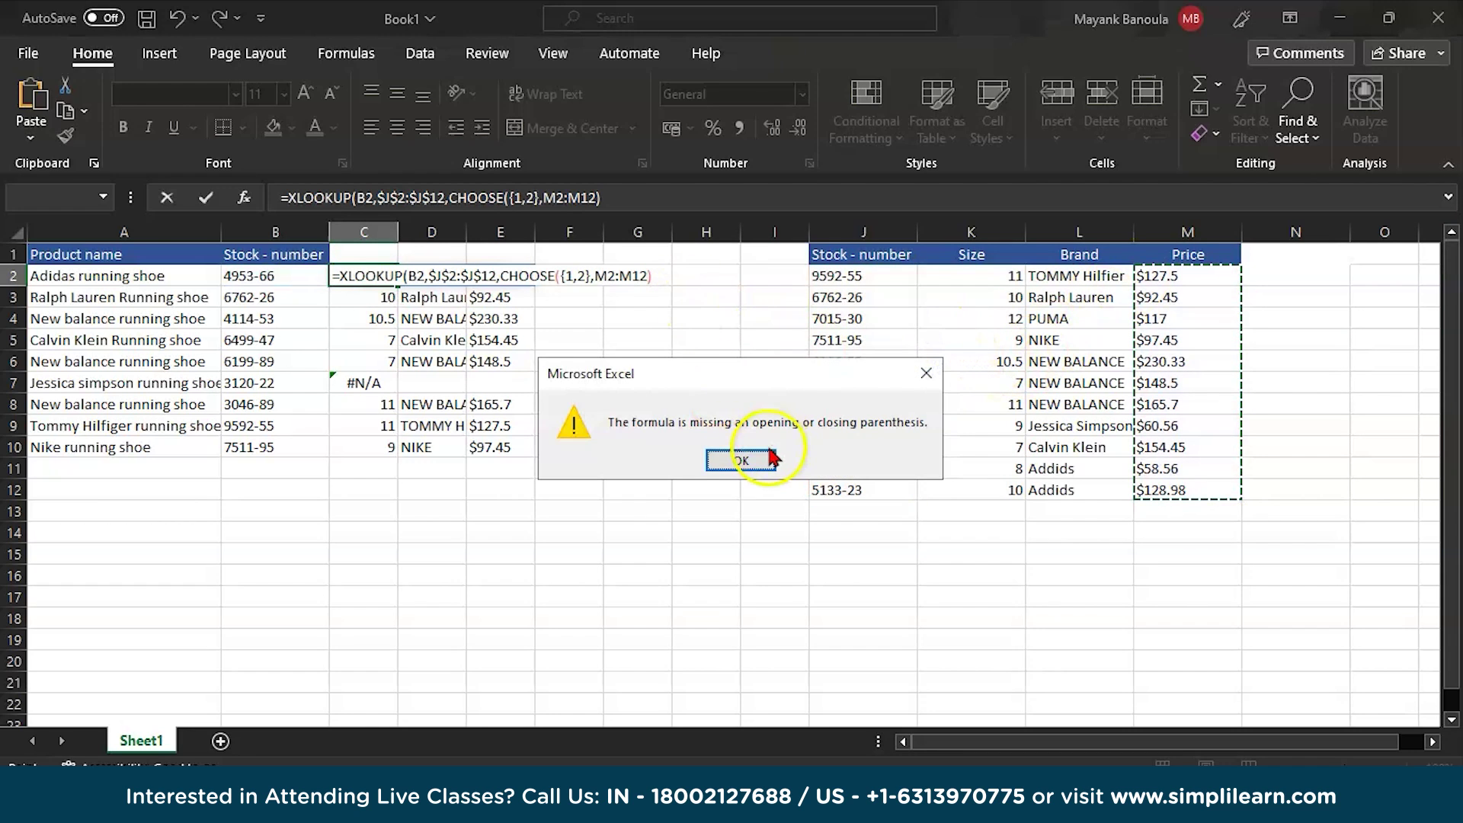
left_click(749, 457)
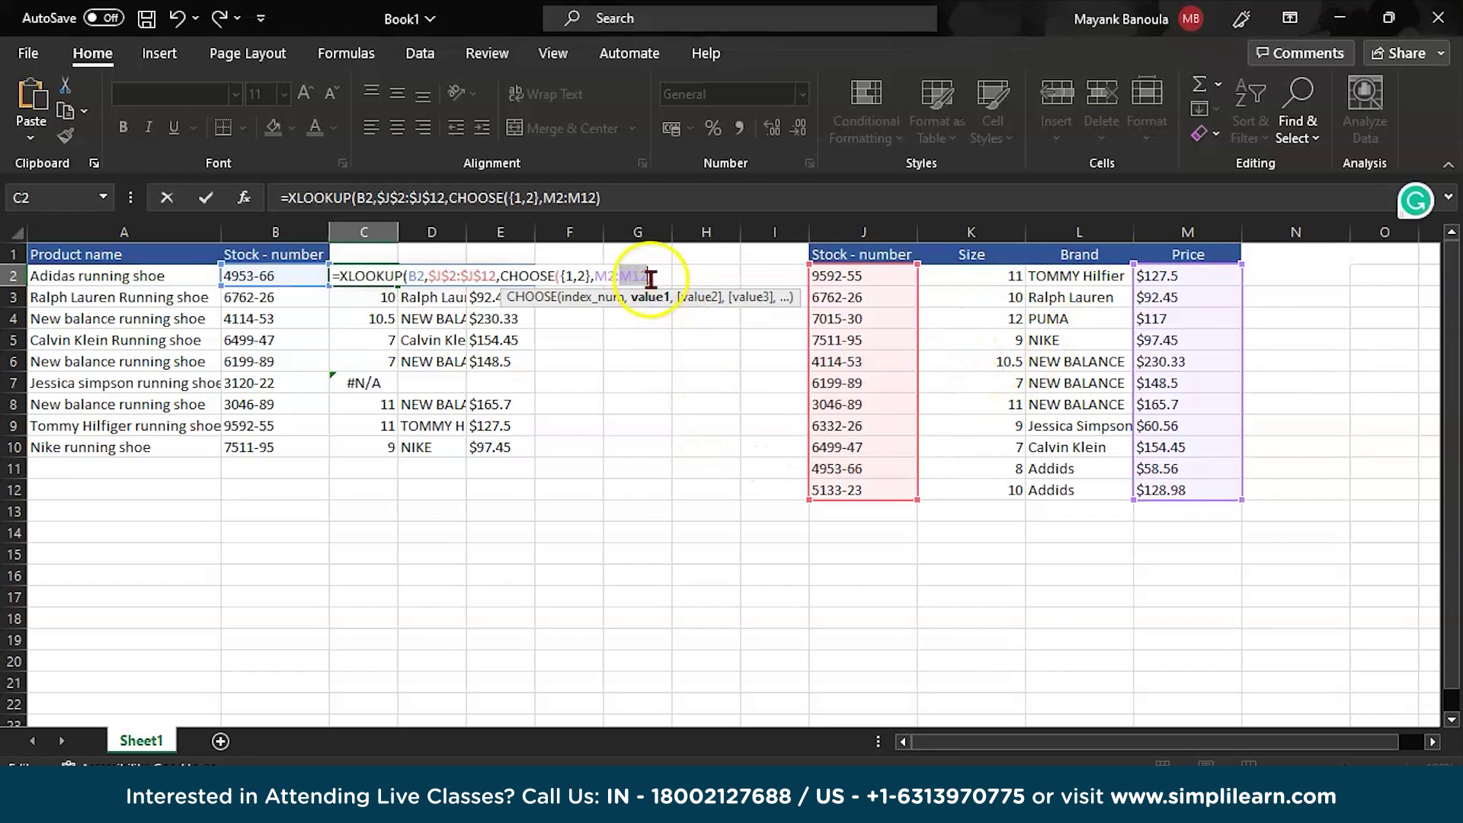
type(",")
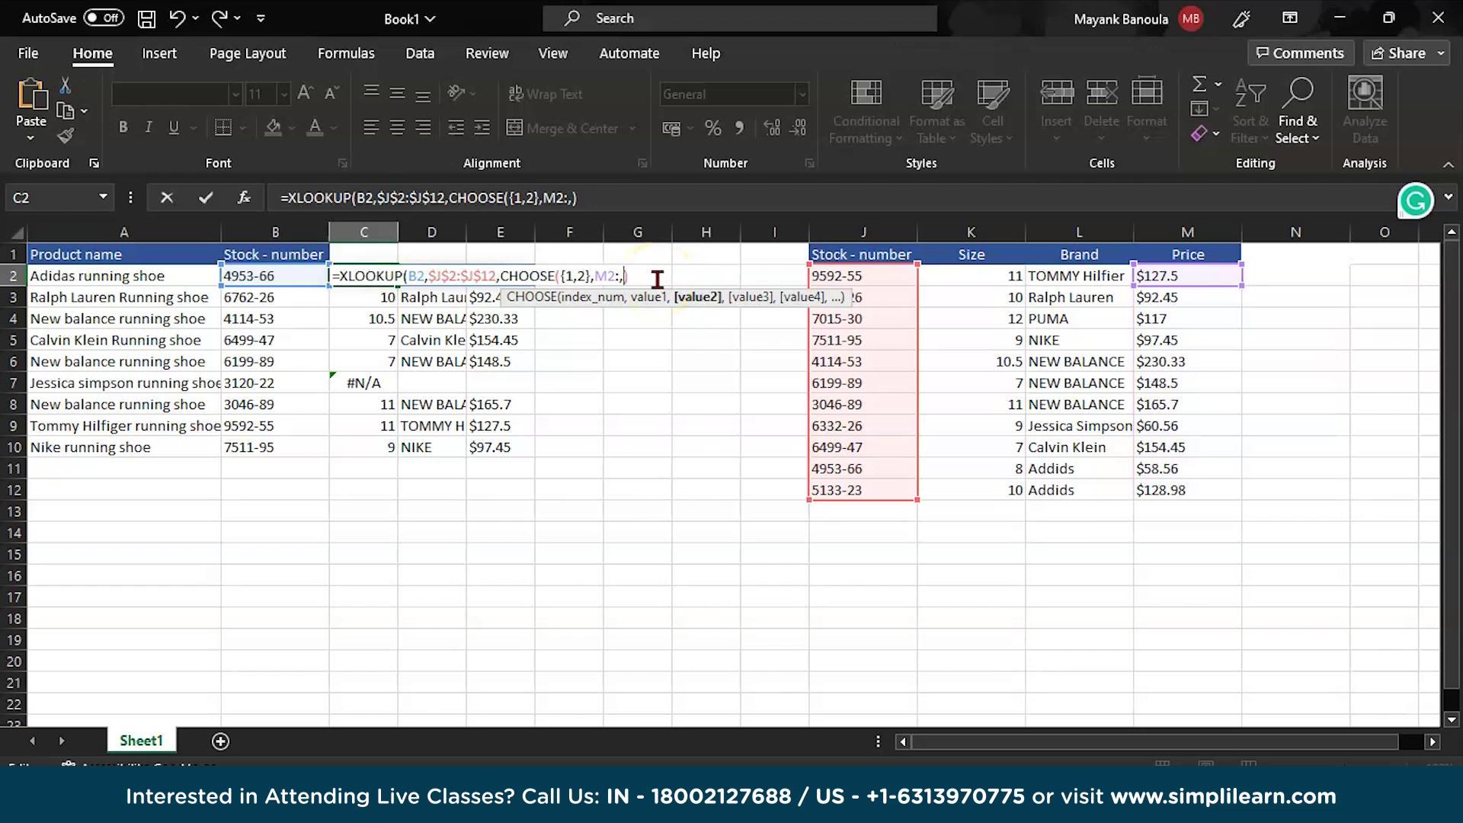
key("BackSpace")
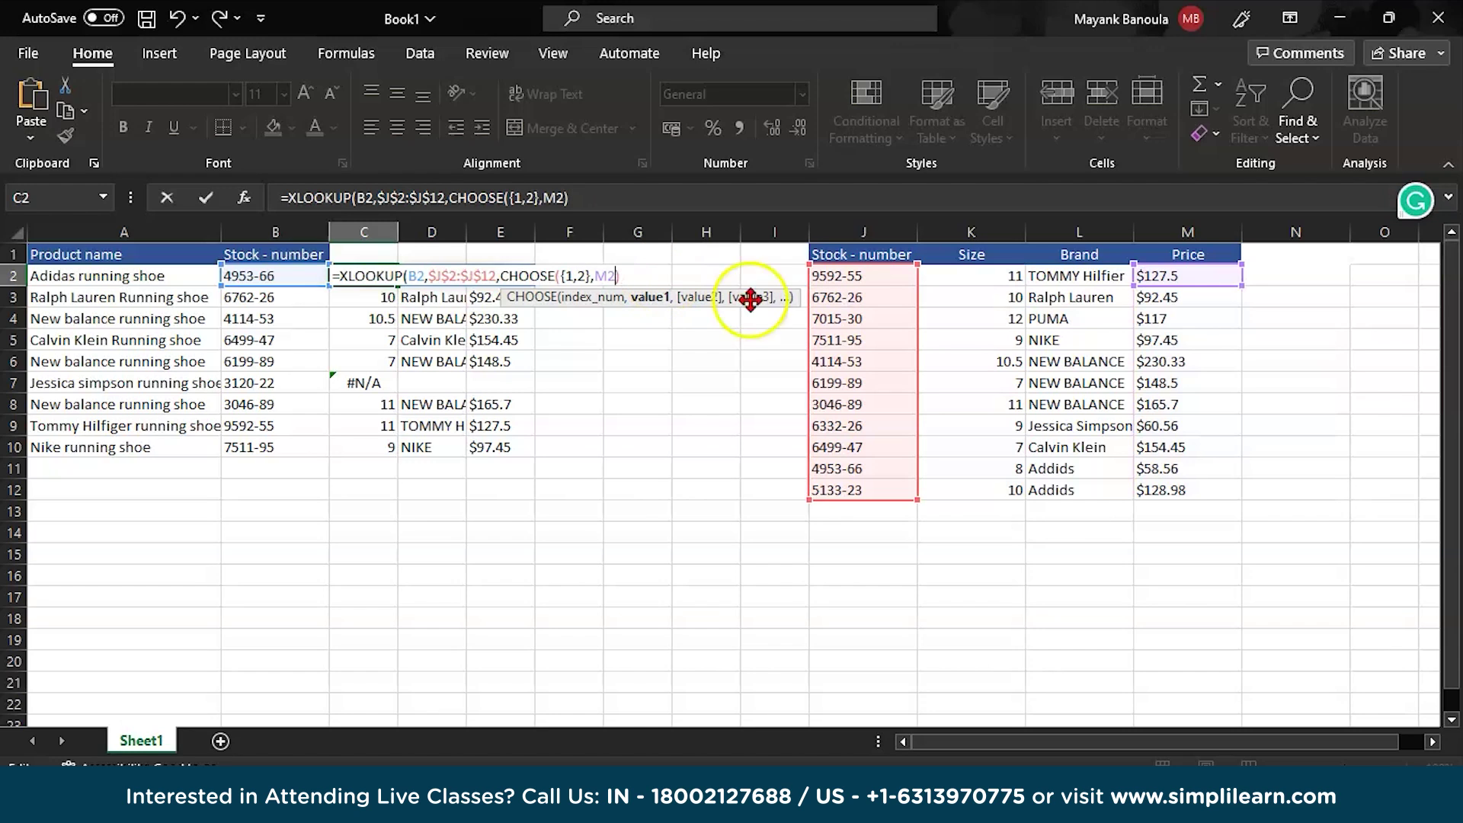
key("Right")
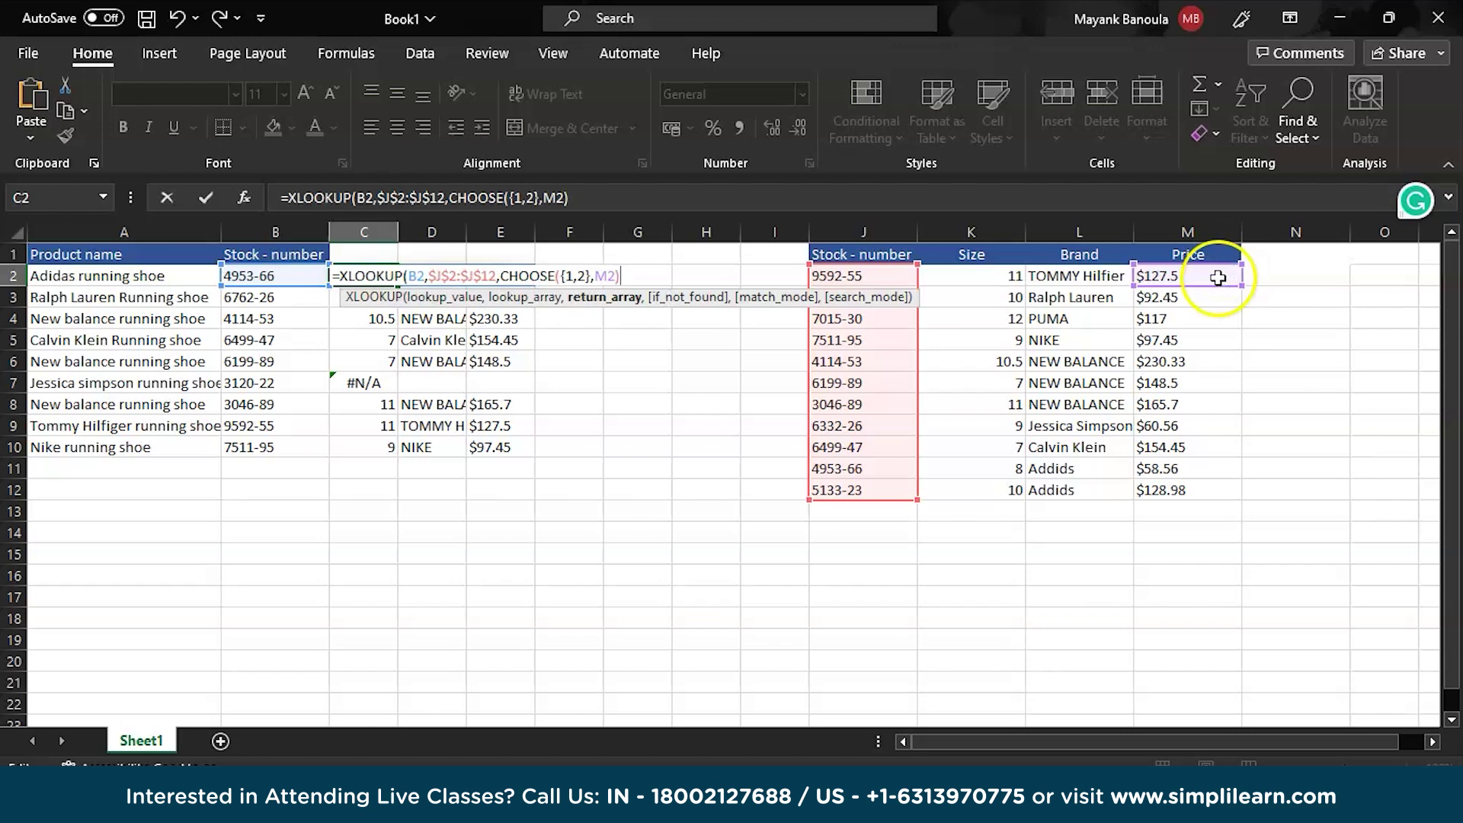
key("Return")
left_click(715, 484)
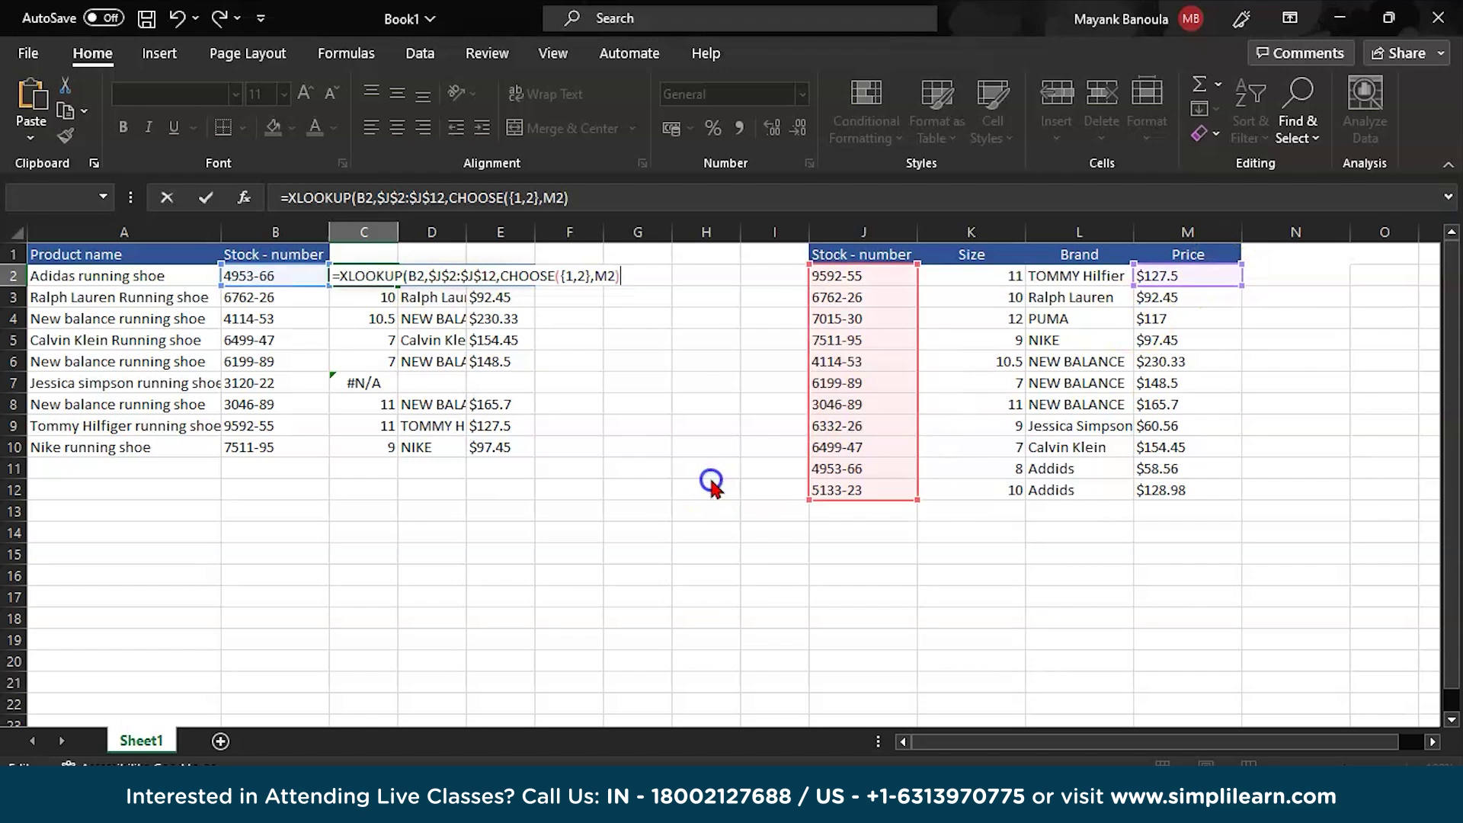
Replace CHOOSE's M2 with the absolute Price range $M$2:$M$12
double_click(370, 278)
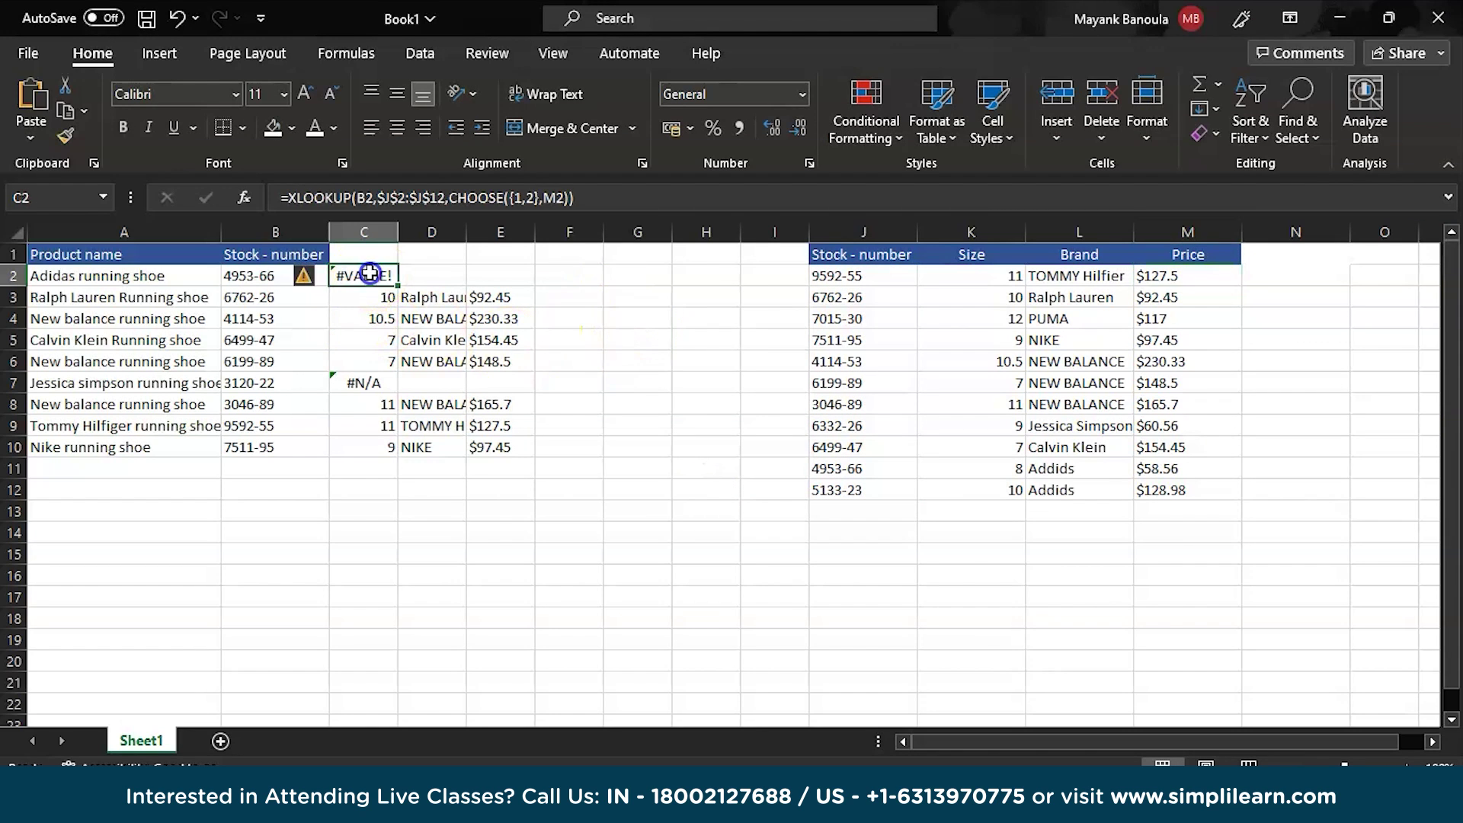
left_click(613, 282)
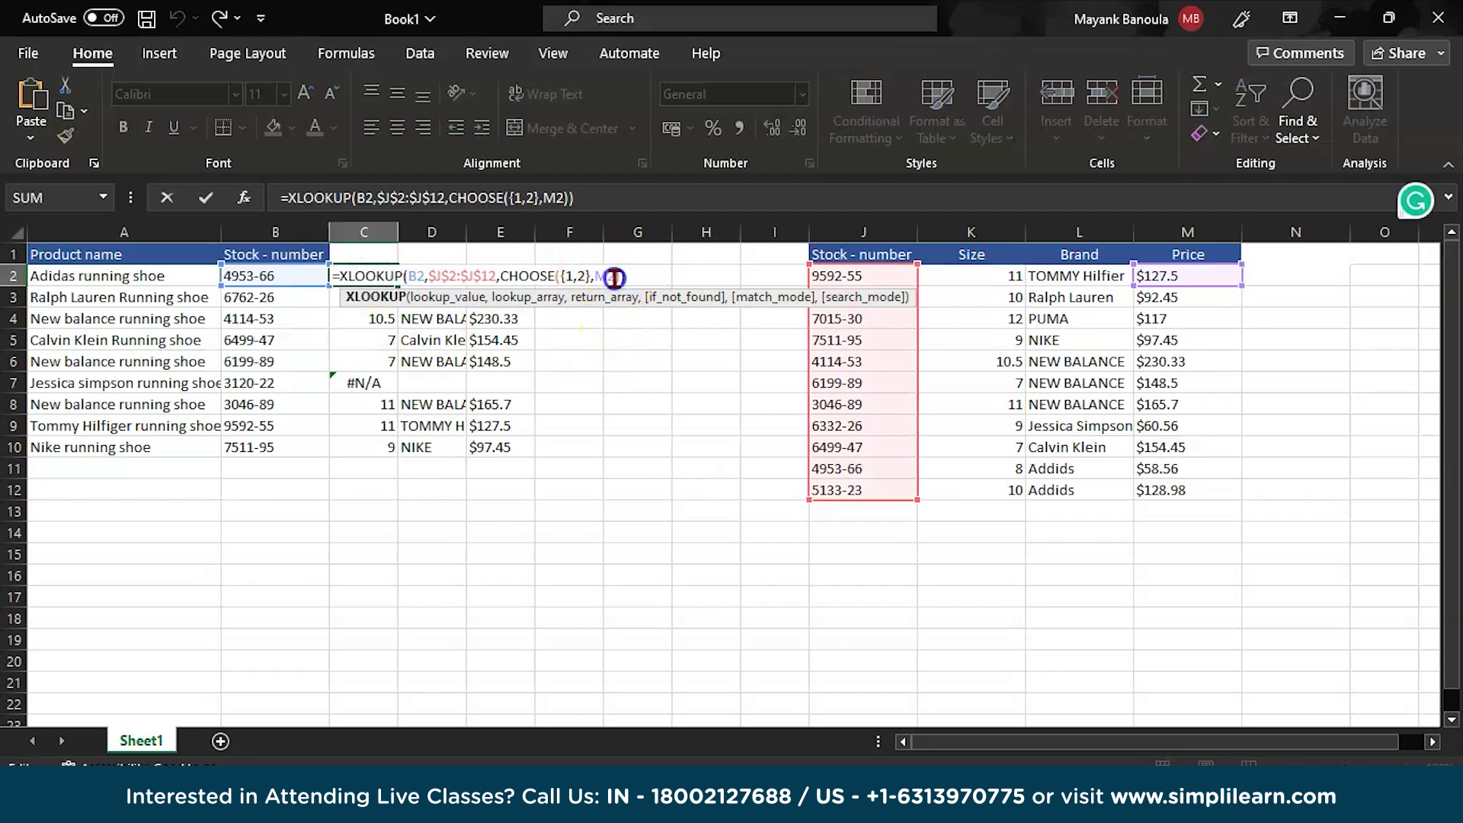
key("BackSpace")
key("BackSpace")
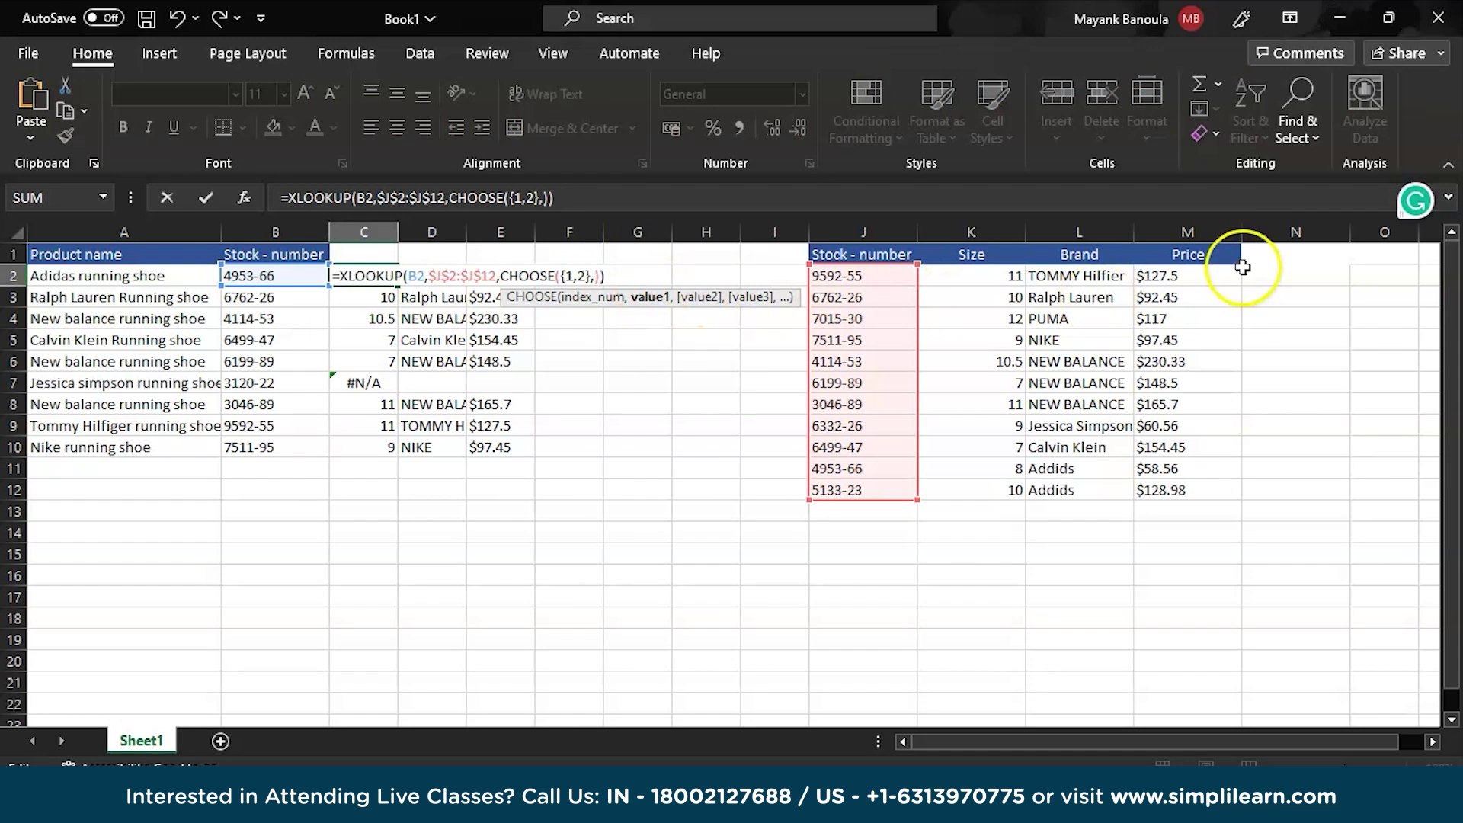
left_click(1211, 277)
key("shift+Down")
key("shift+Down")
key("shift+Down")
key("shift+Down")
key("shift+Down")
key("shift+Down")
key("shift+Down")
key("shift+Down")
key("shift+Down")
key("shift+Down")
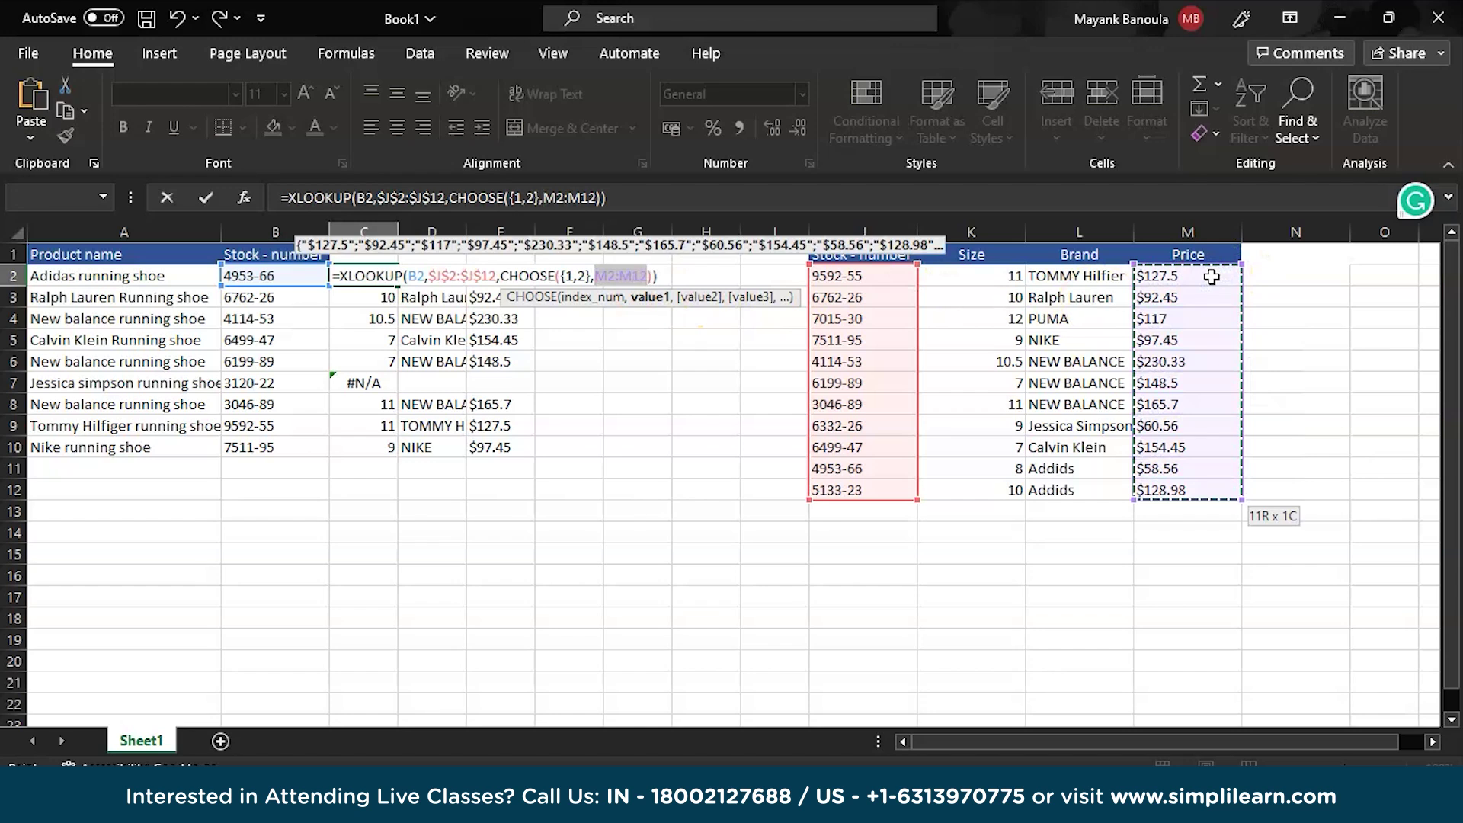
left_click(543, 198)
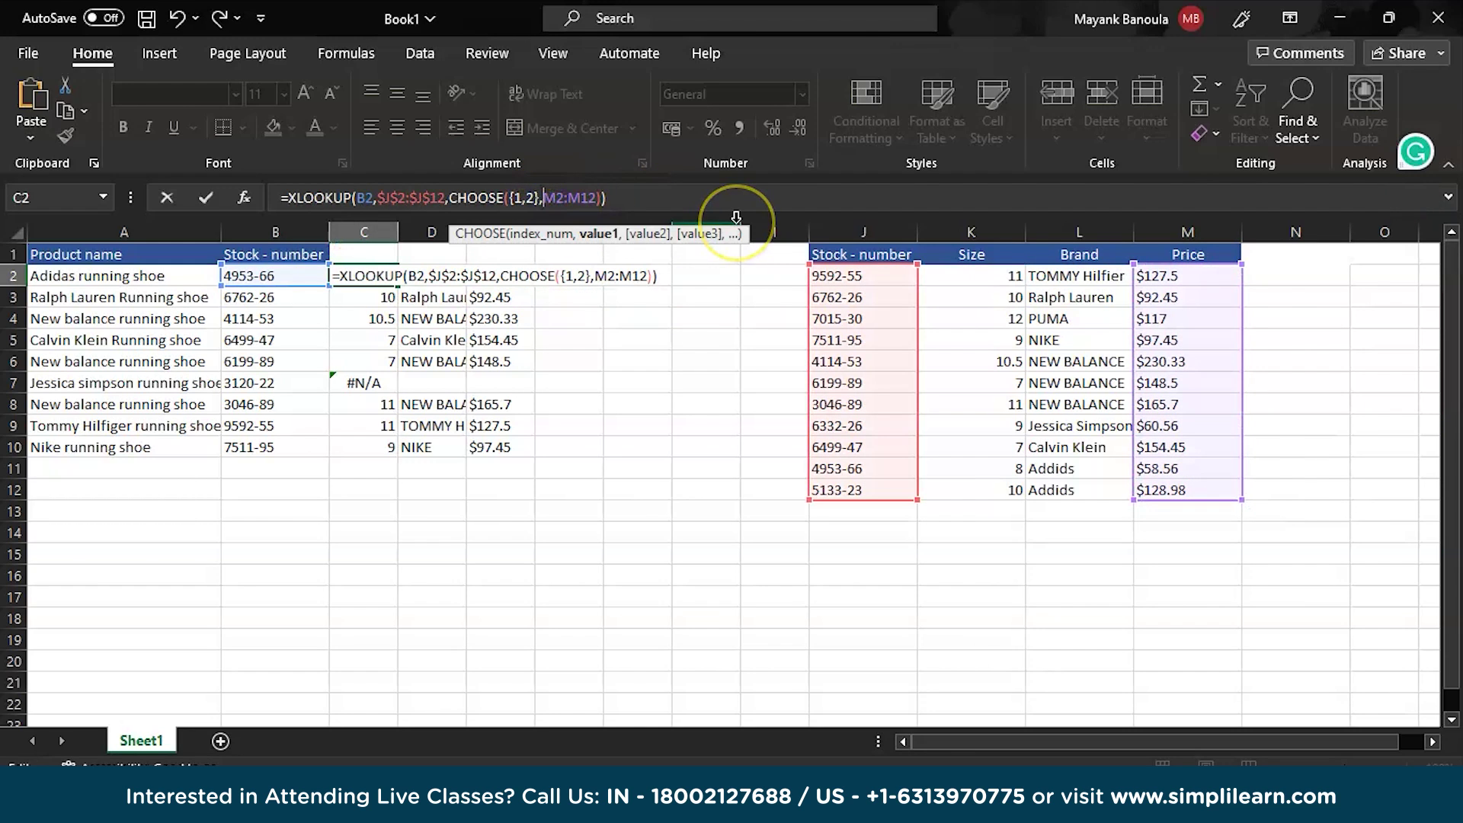
type("$M$")
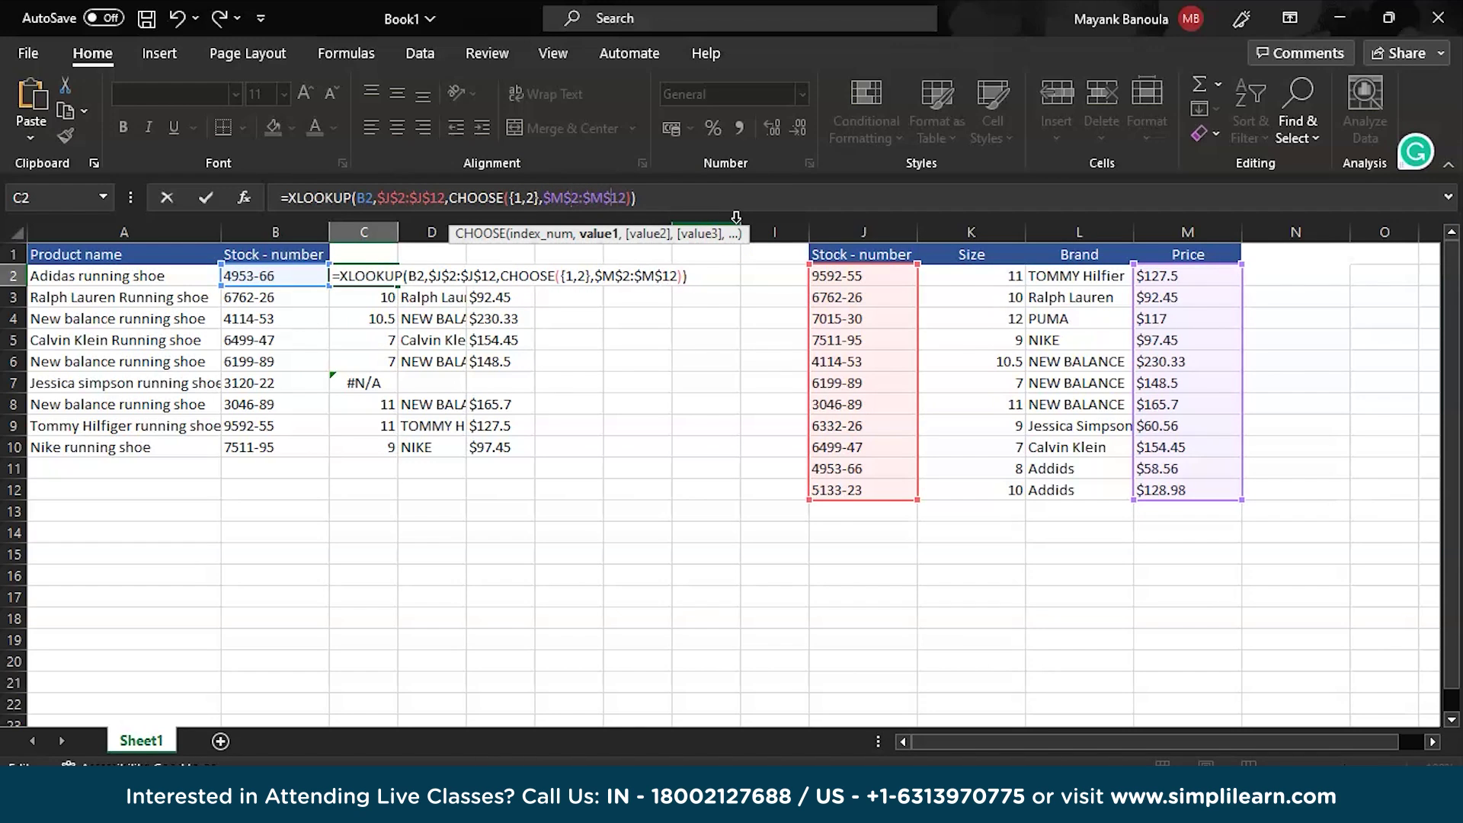
Add the absolute Size range $K$2:$K$12 as CHOOSE's second value
left_click(677, 276)
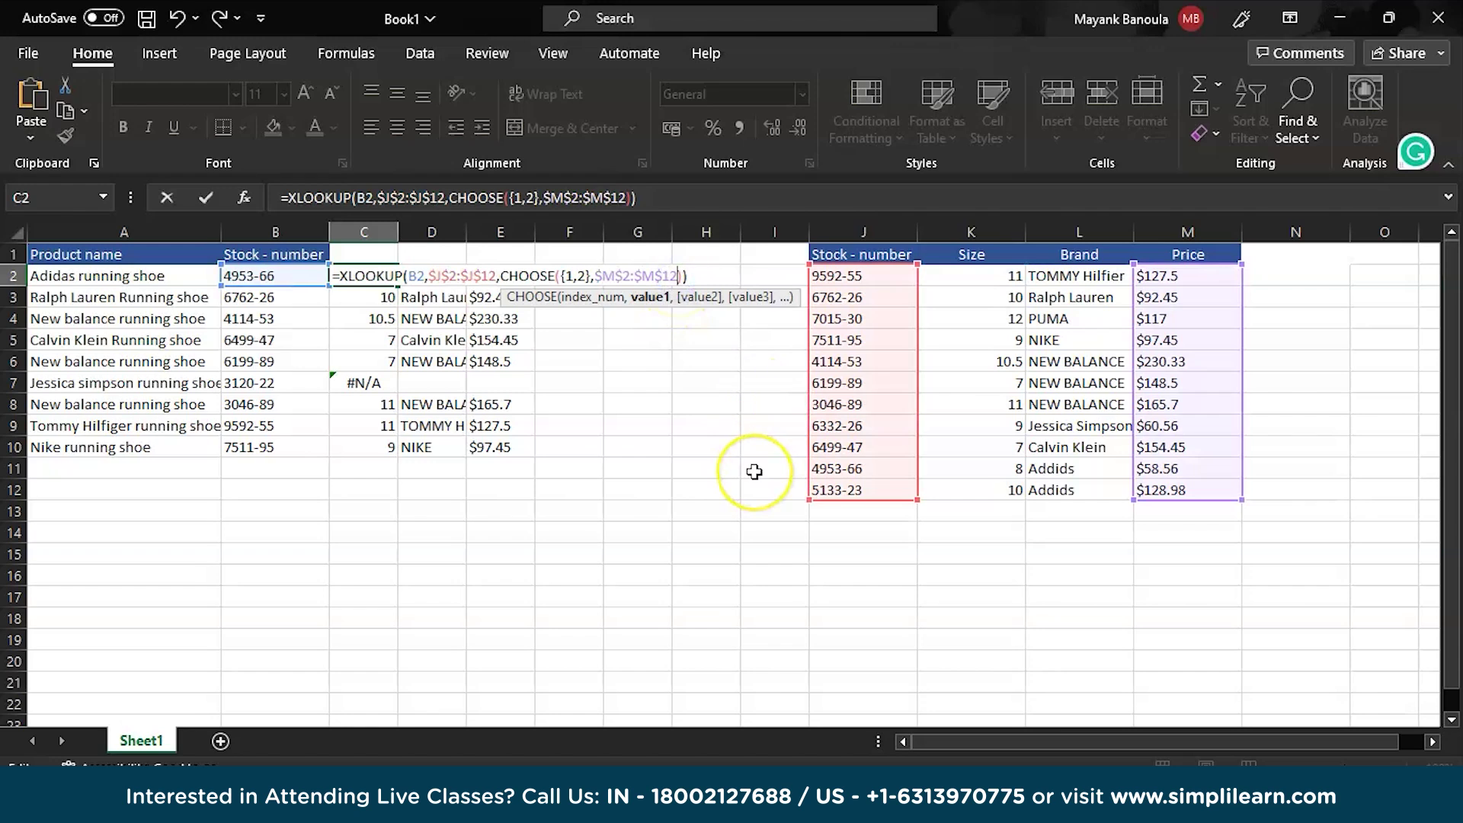
type(",")
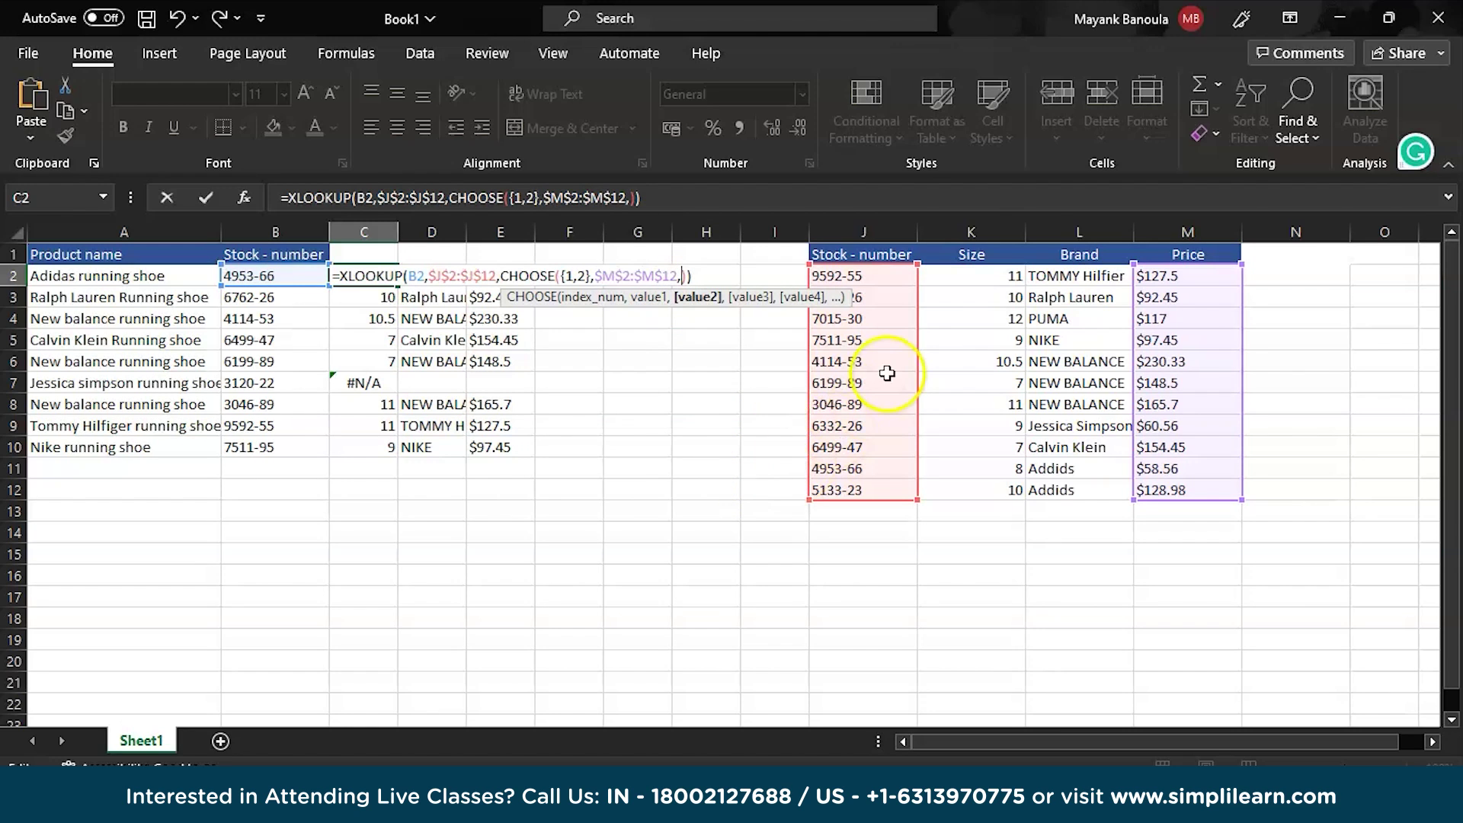
left_click(963, 279)
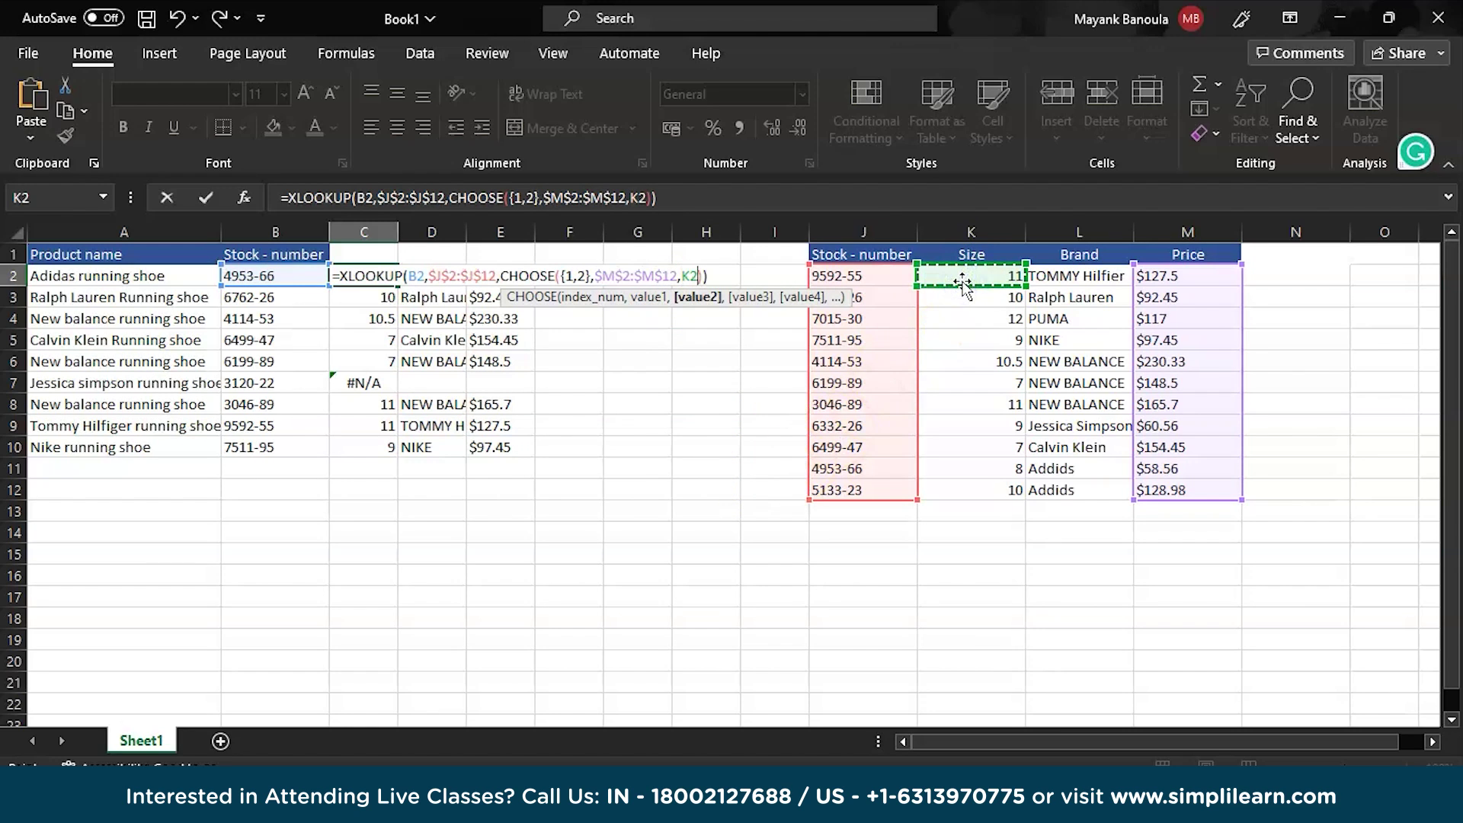
key("shift+Down")
key("shift+Down")
key("shift+Down")
key("shift+Down")
key("shift+Down")
key("shift+Down")
key("shift+Down")
key("shift+Down")
key("shift+Down")
key("shift+Down")
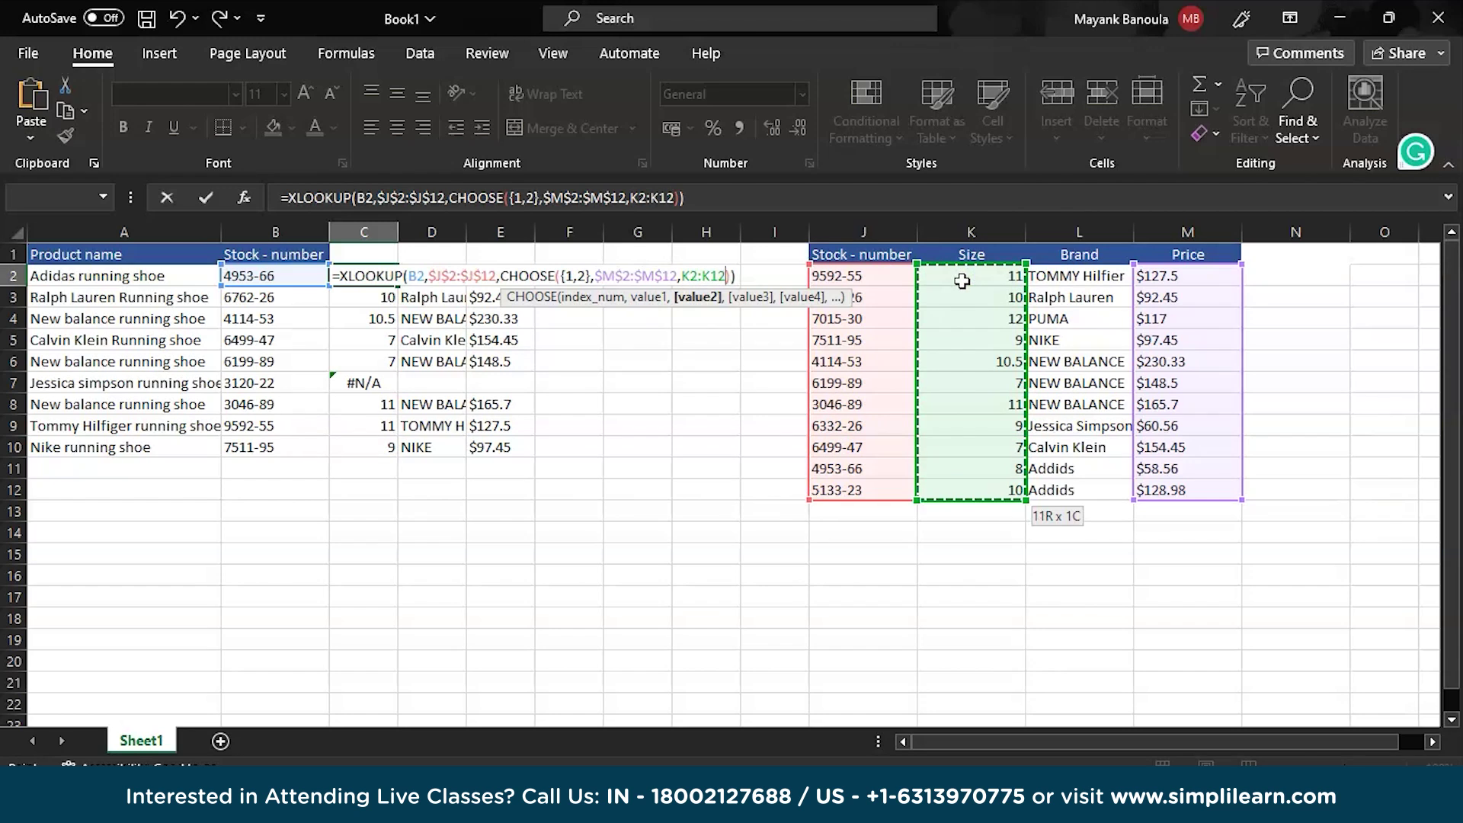
left_click(631, 198)
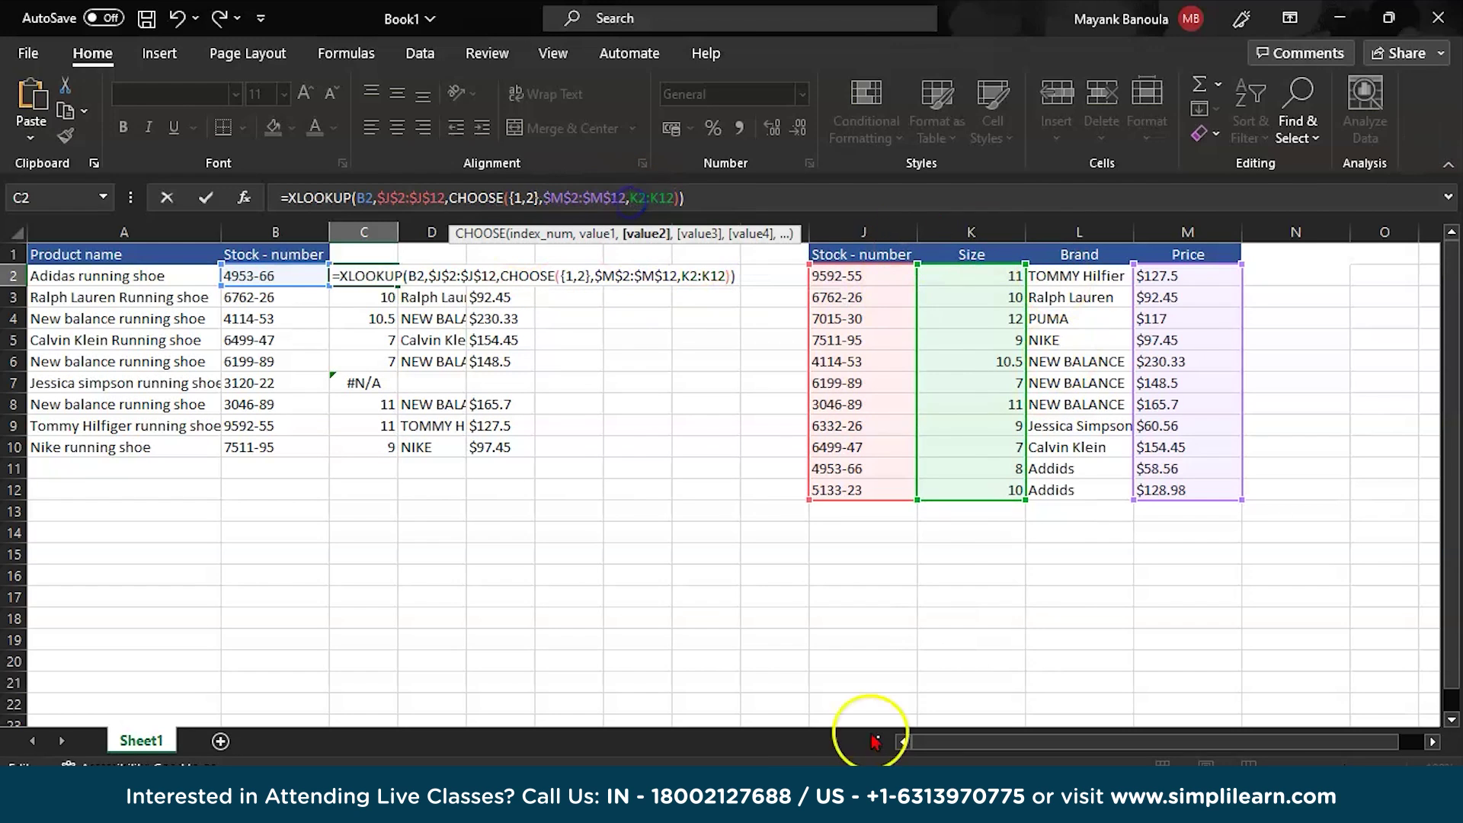
type("$K")
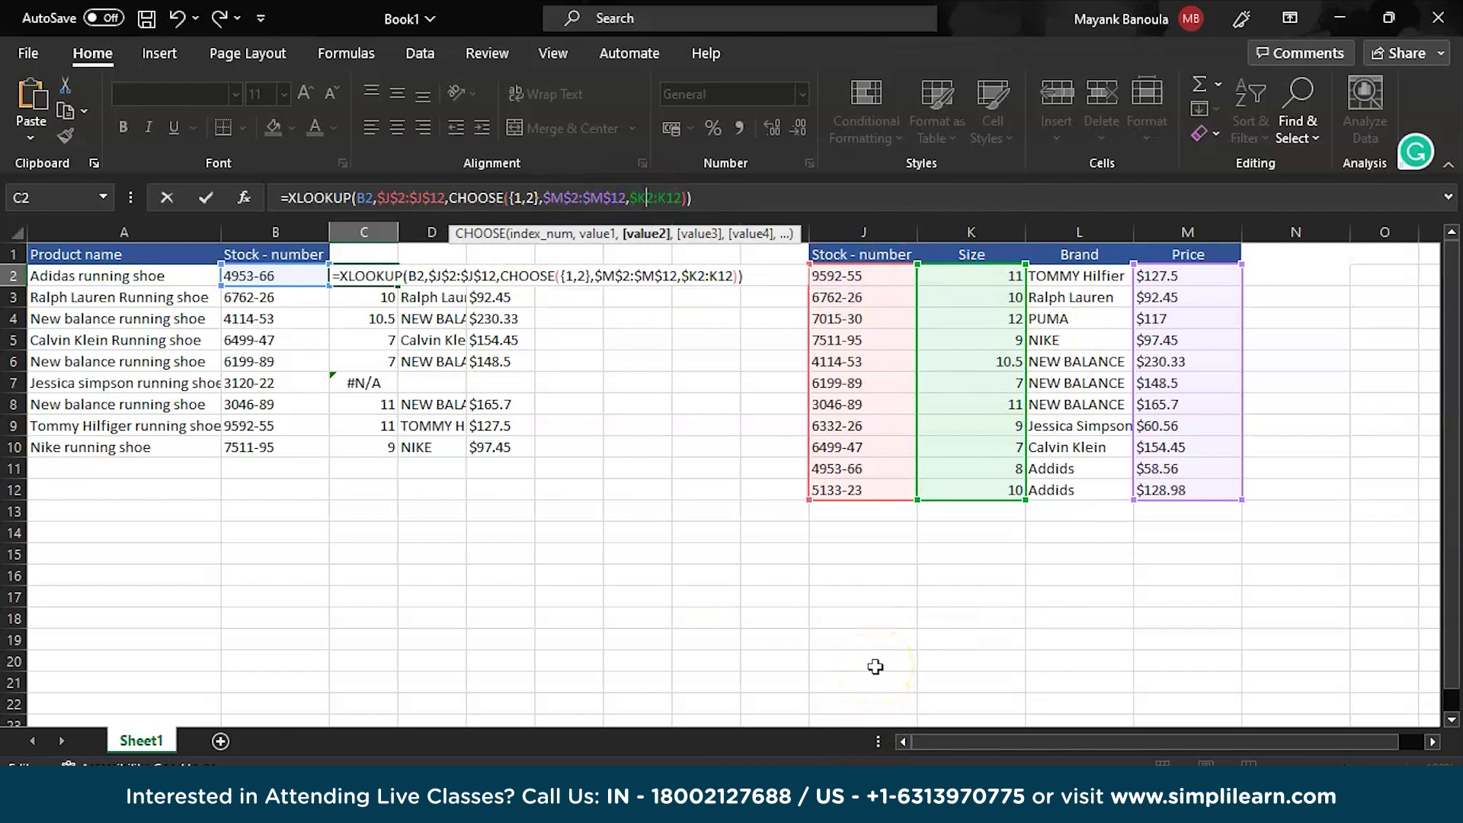
type("4")
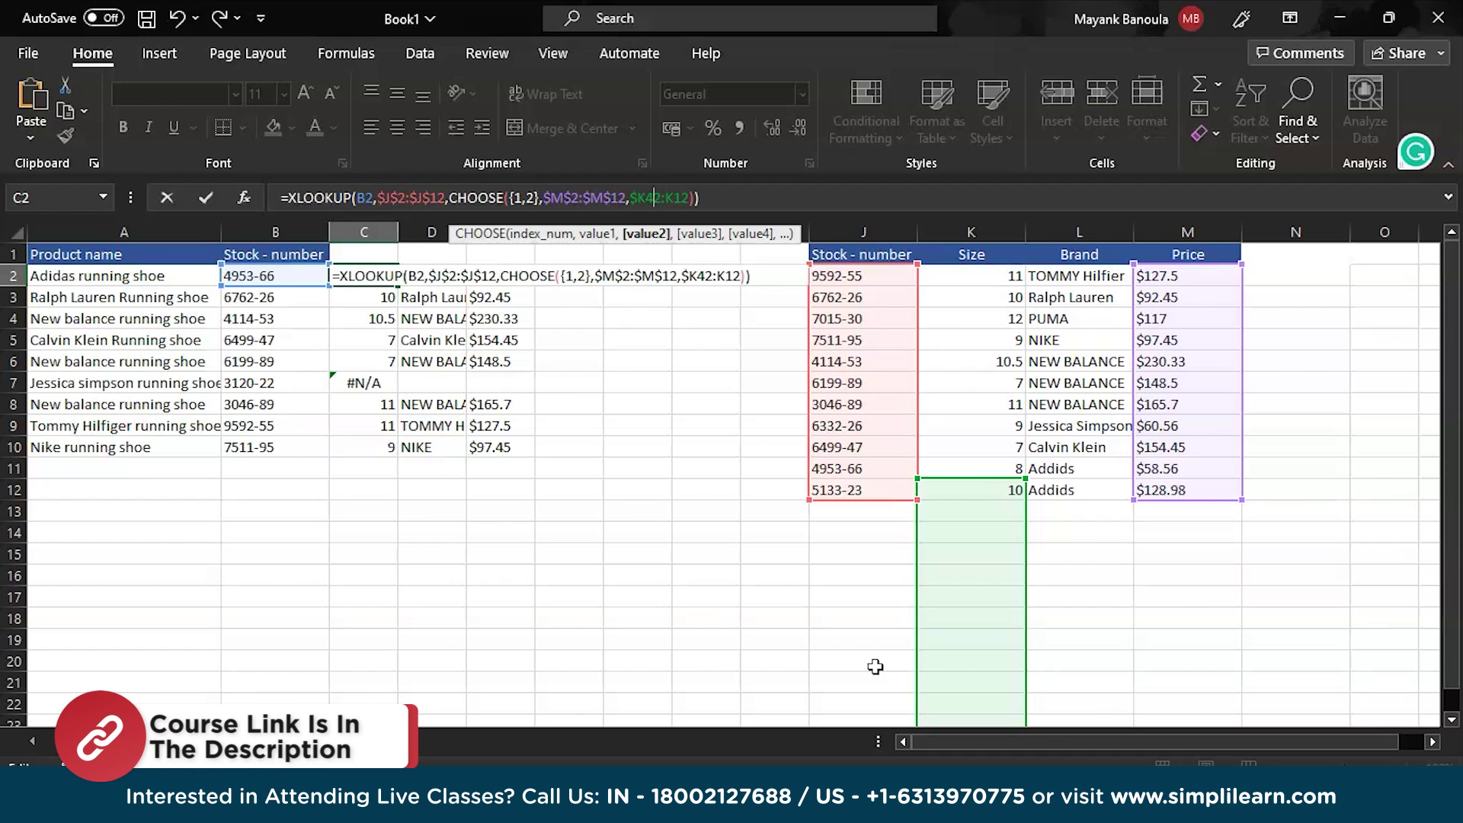
key("BackSpace")
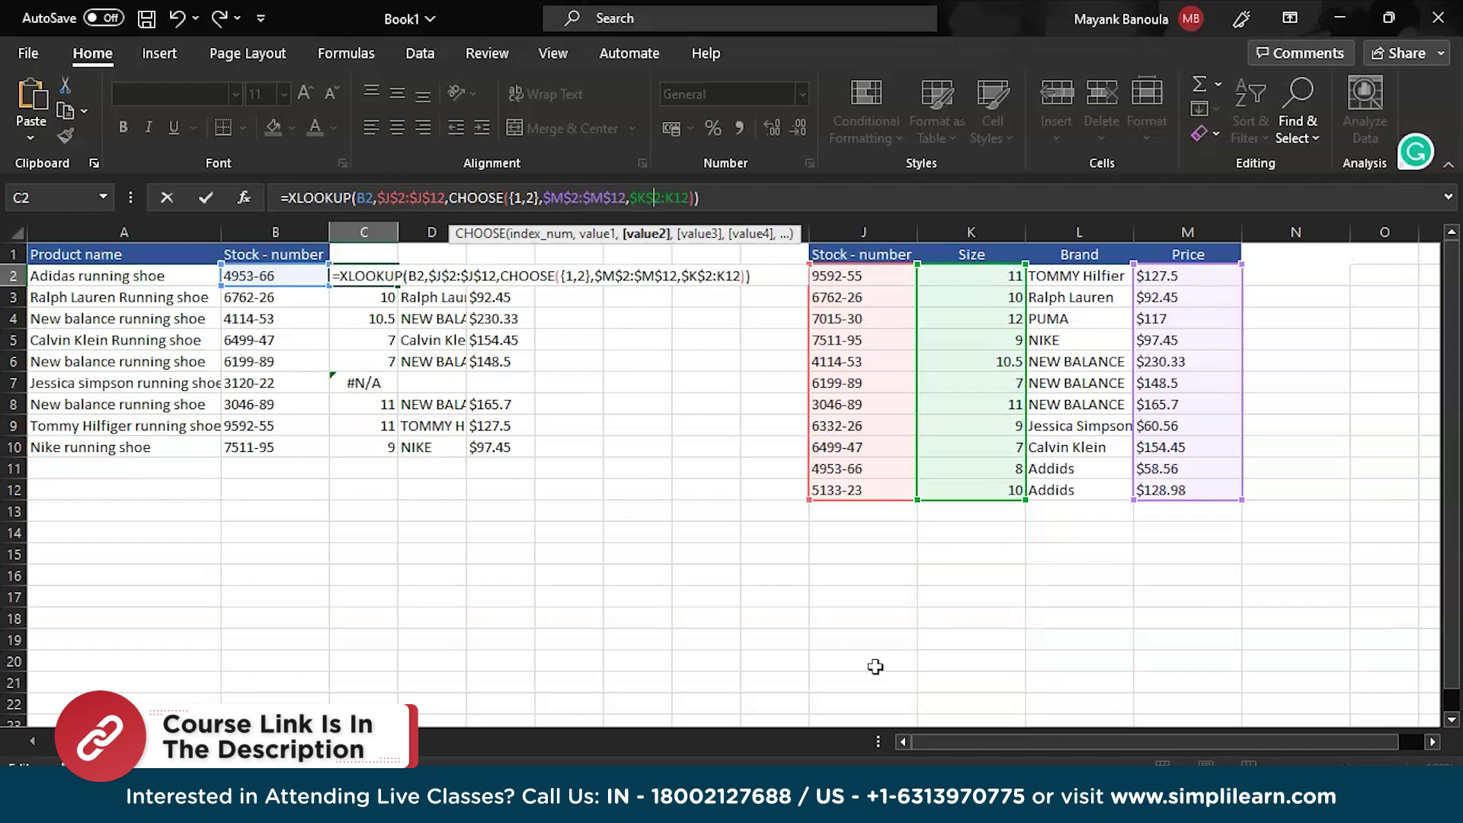
type("$")
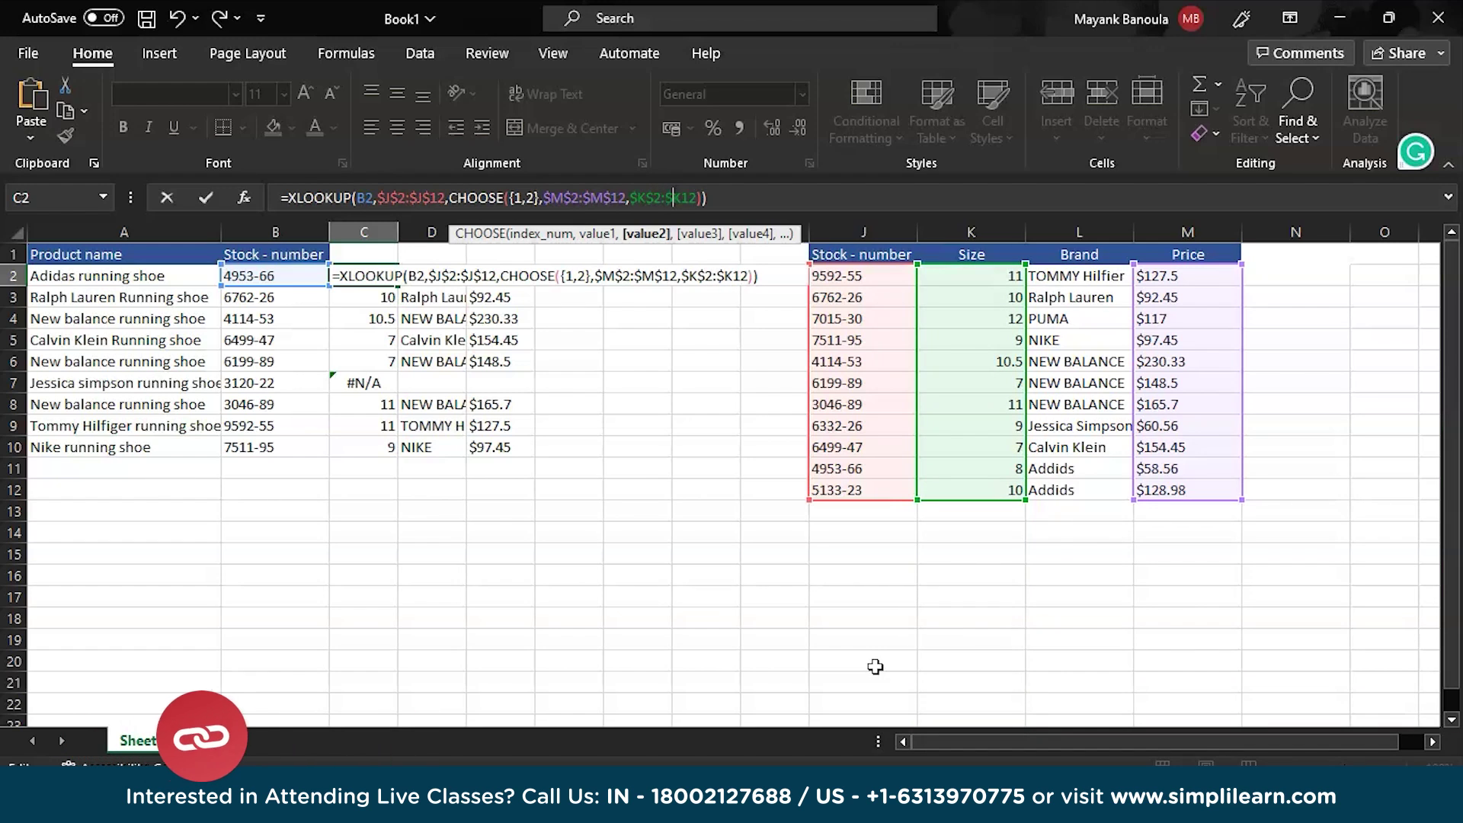
key("Right")
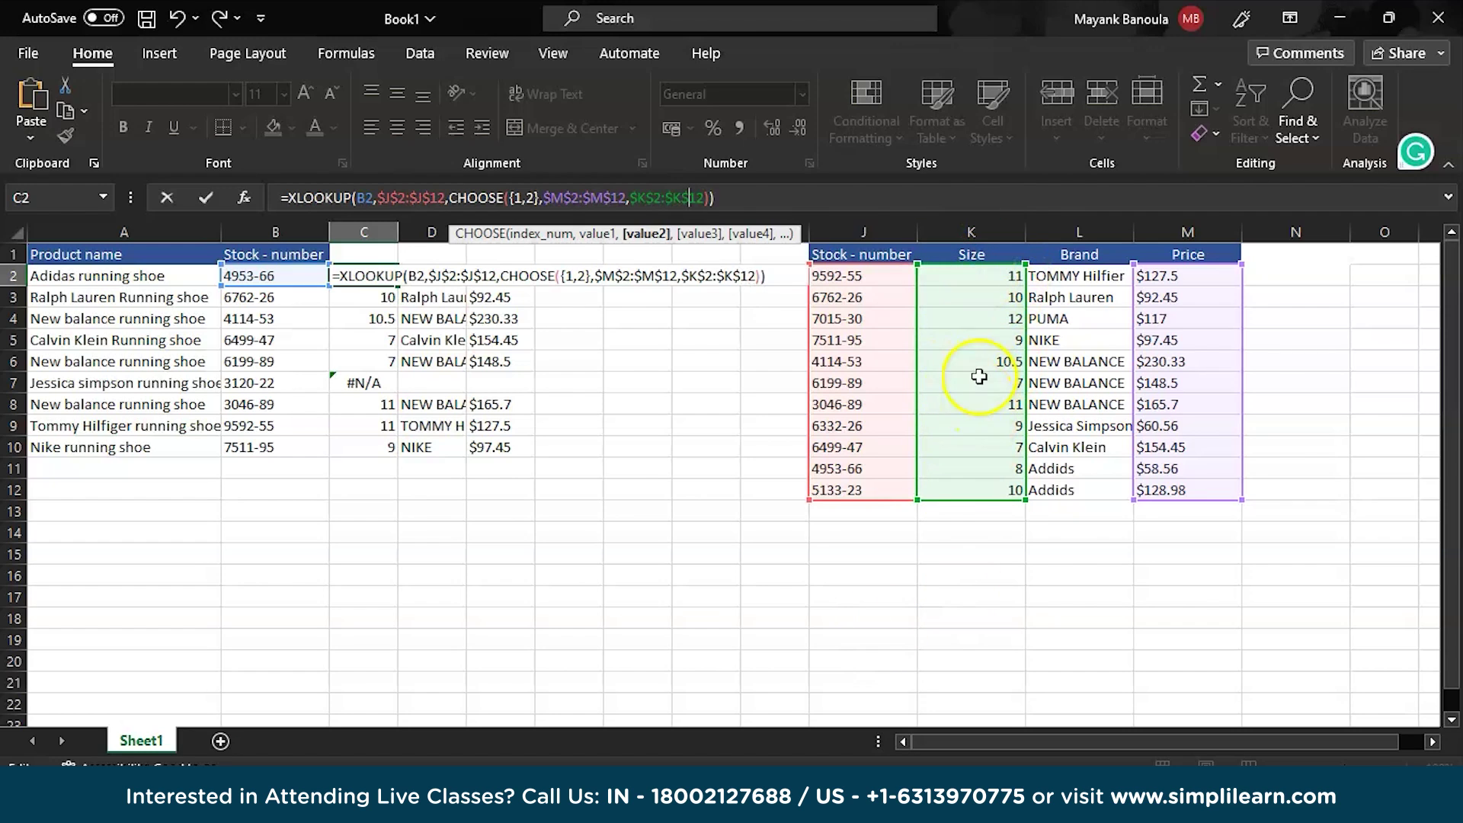
left_click(743, 197)
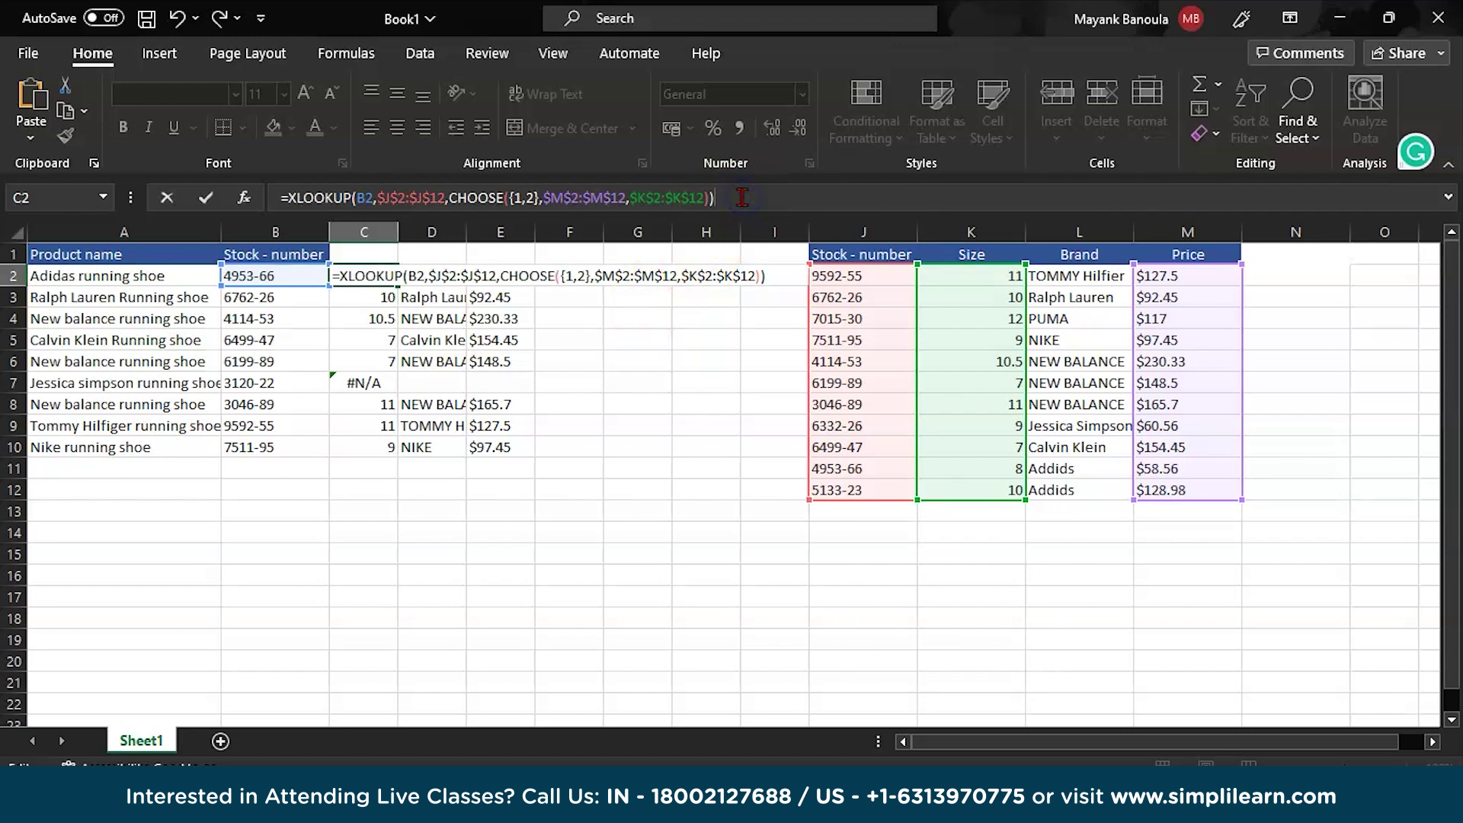
Commit the CHOOSE-based XLOOKUP in C2 and fill it down through C10
key("Return")
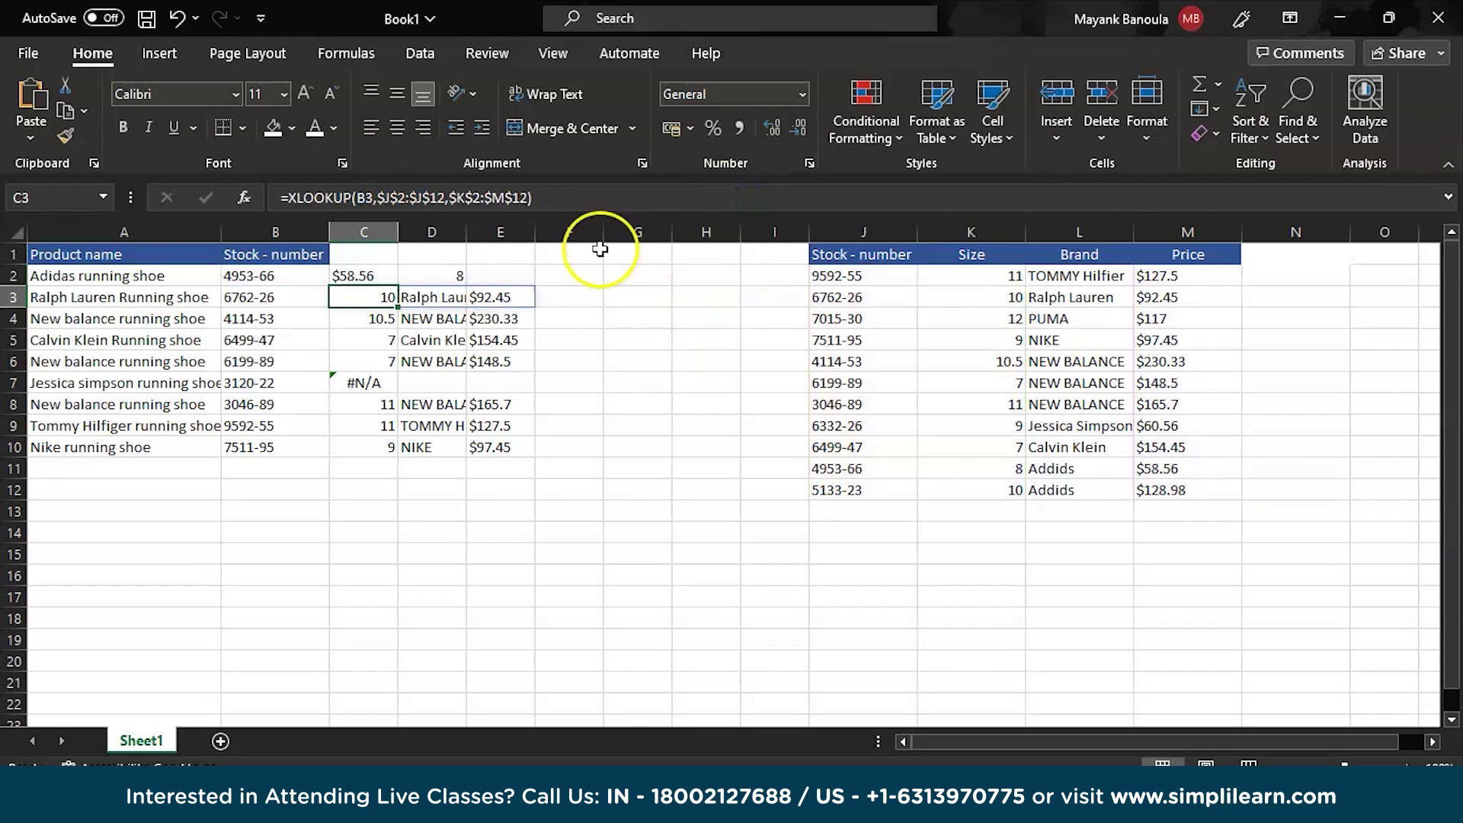
left_click_drag(397, 310, 398, 454)
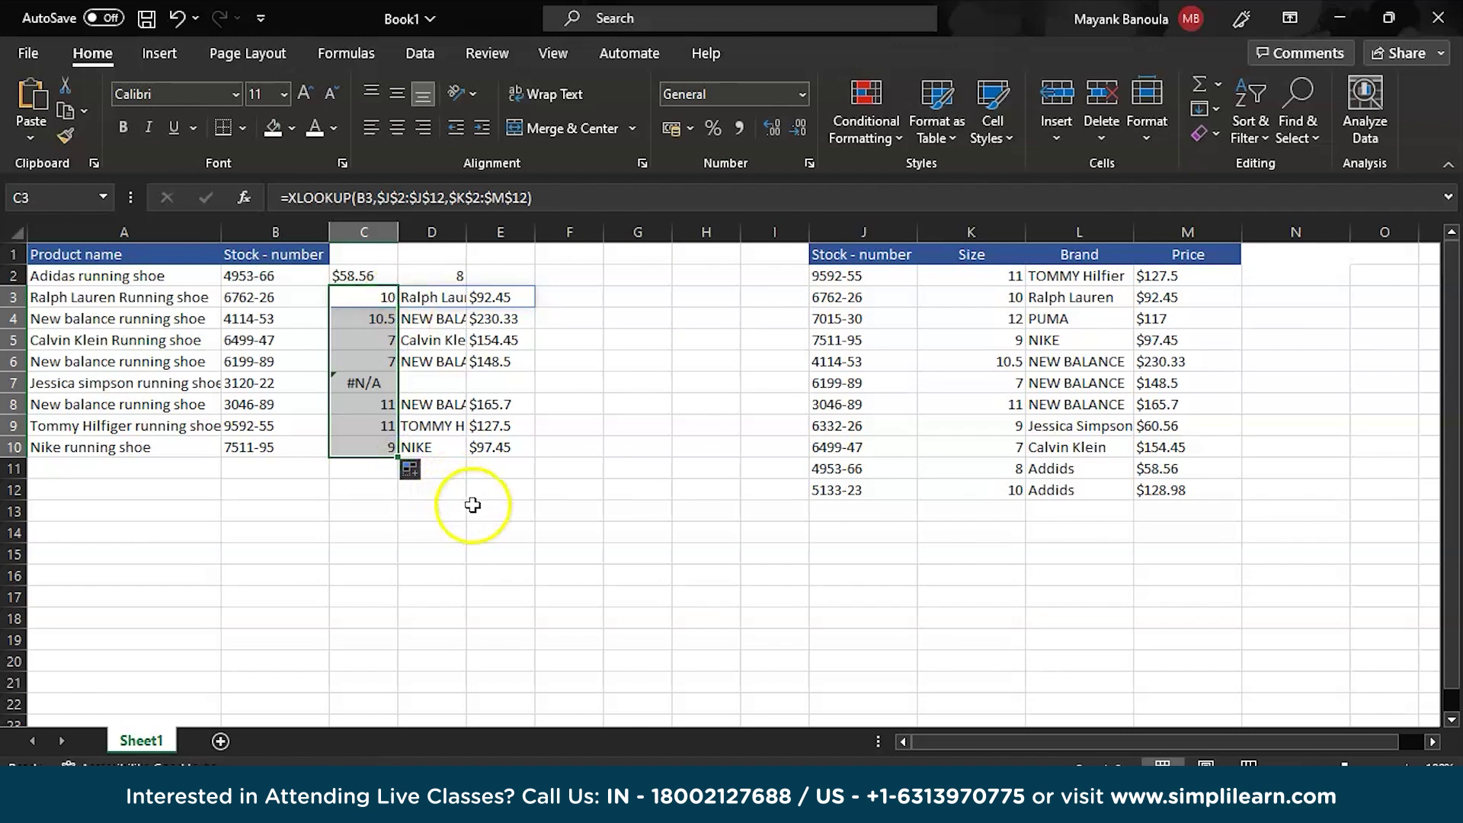
left_click(474, 506)
left_click(389, 299)
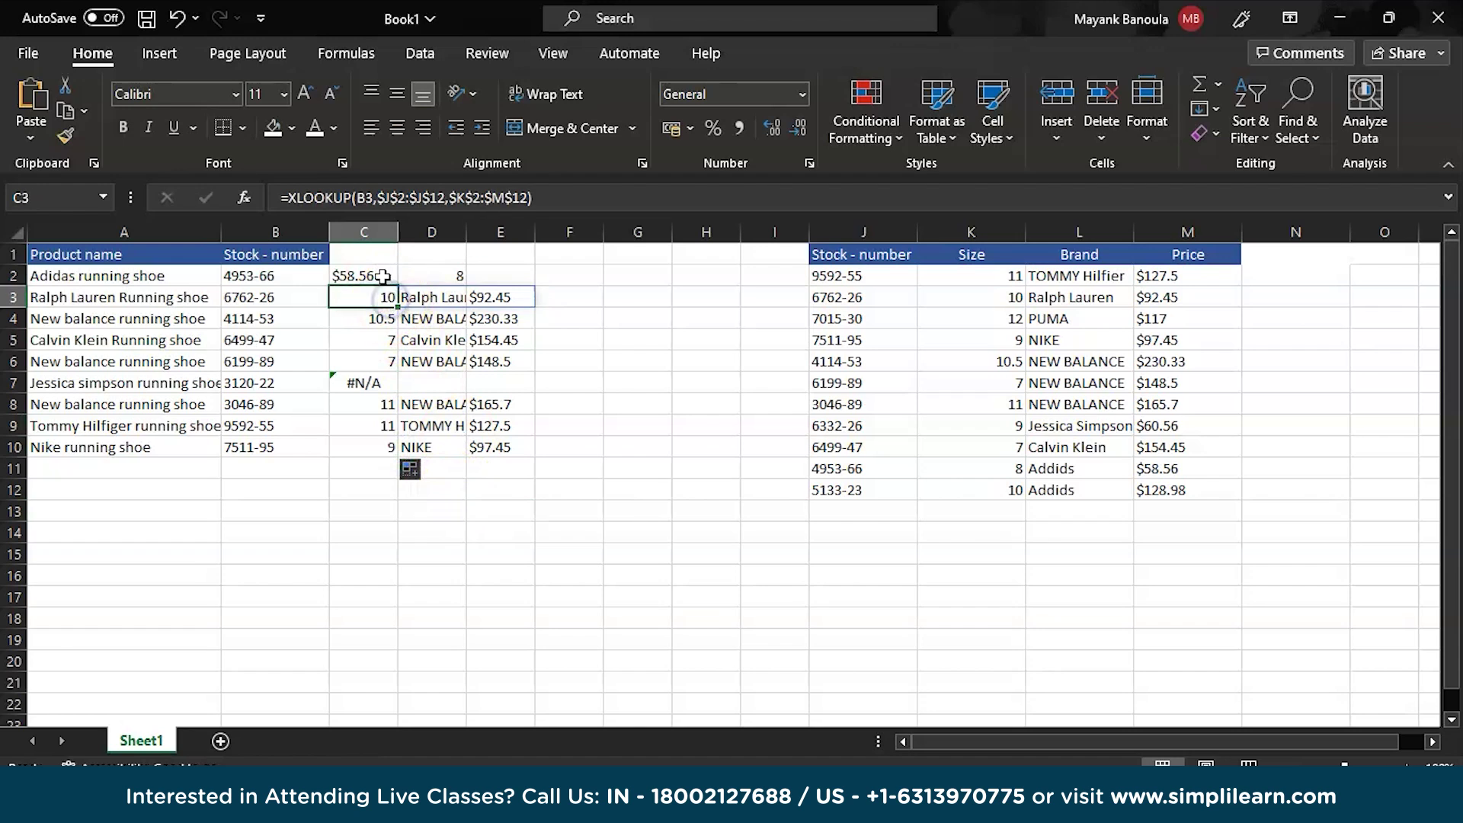
left_click(383, 277)
left_click_drag(399, 286, 399, 456)
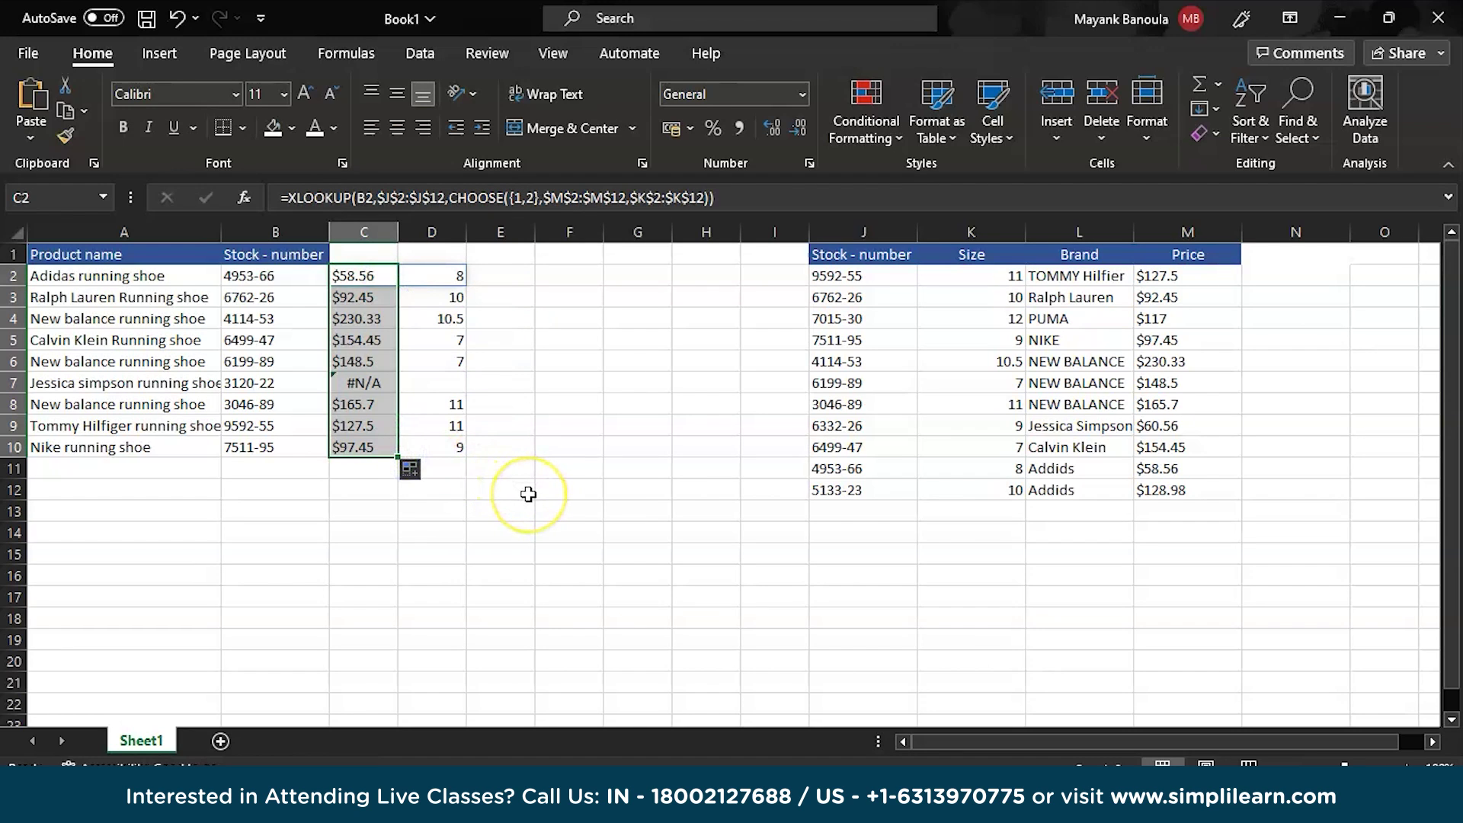
left_click(528, 495)
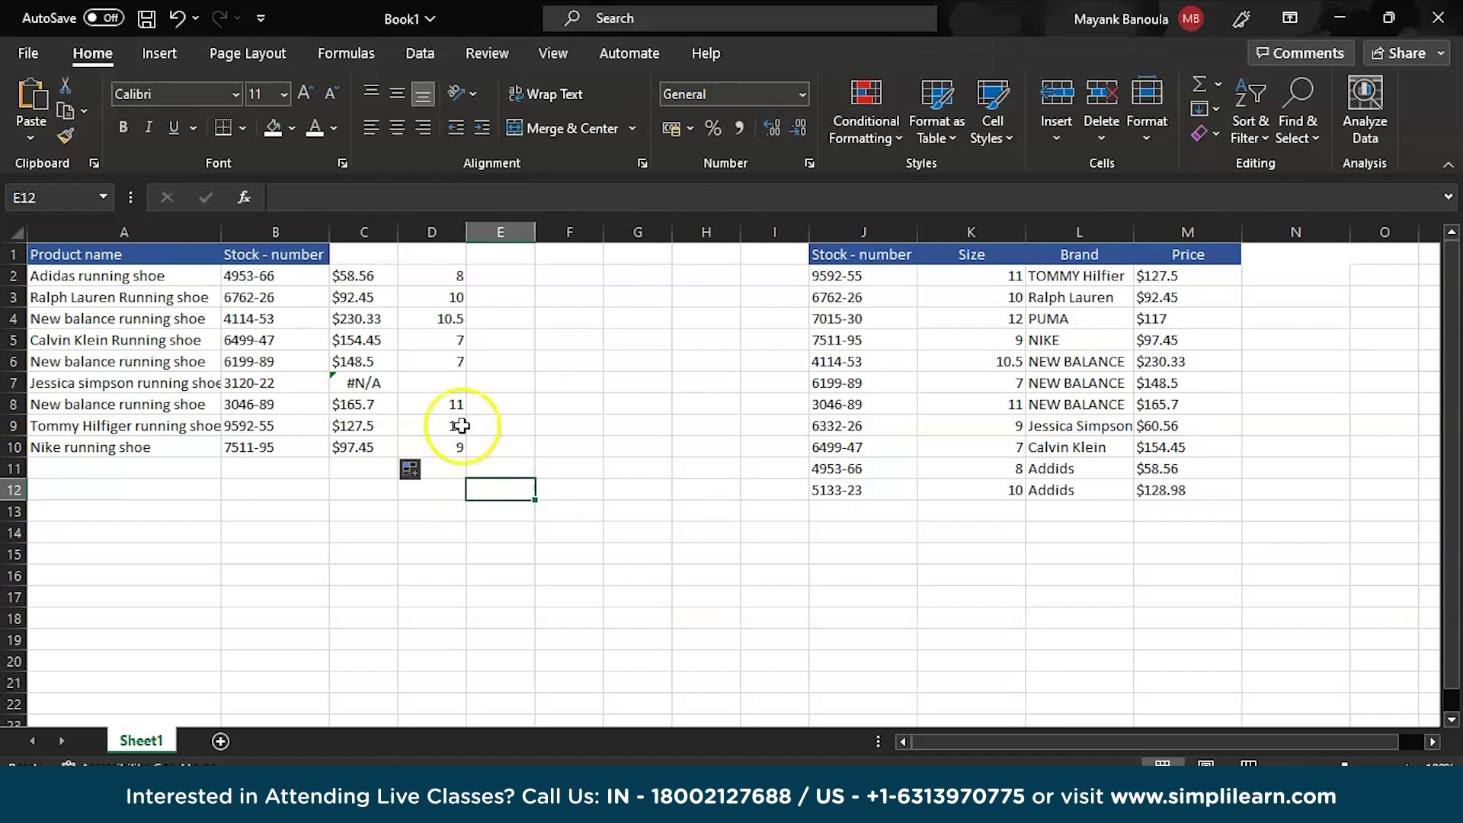
Verify the results: D2's size, 4114-53's size and $230.33 price, and 3120-22's #N/A
left_click(371, 278)
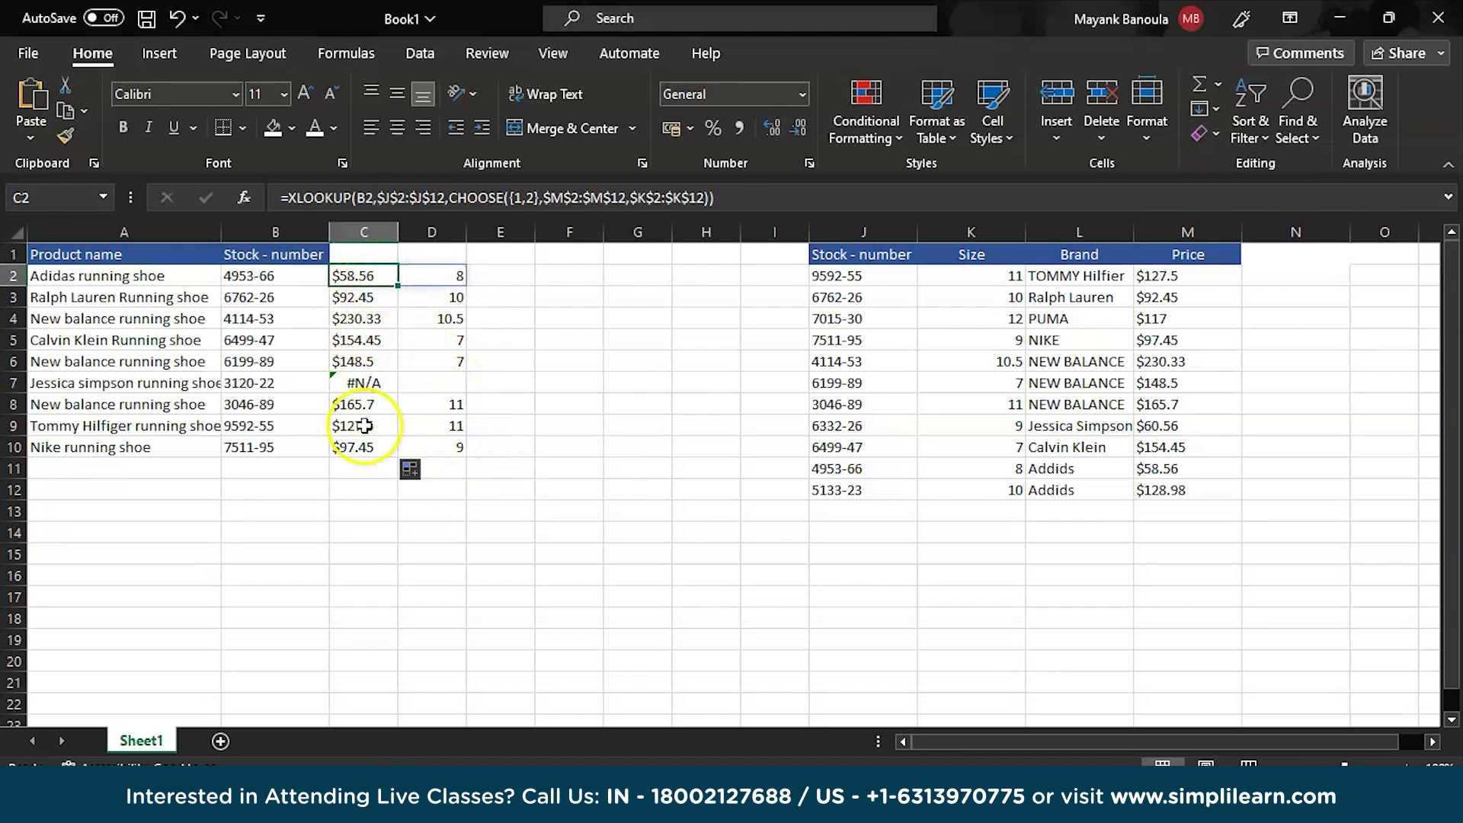
left_click(457, 279)
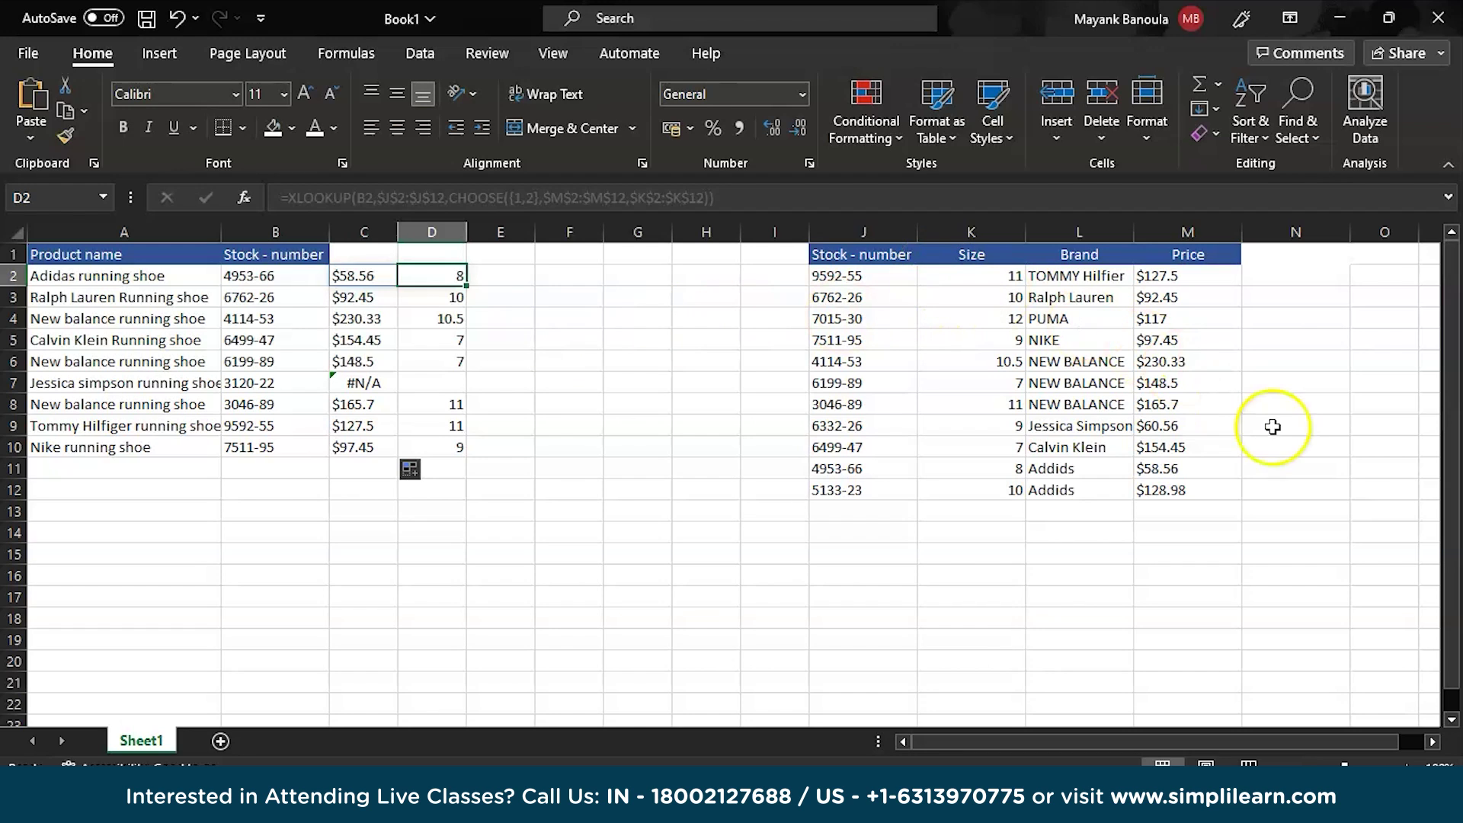
left_click(985, 361)
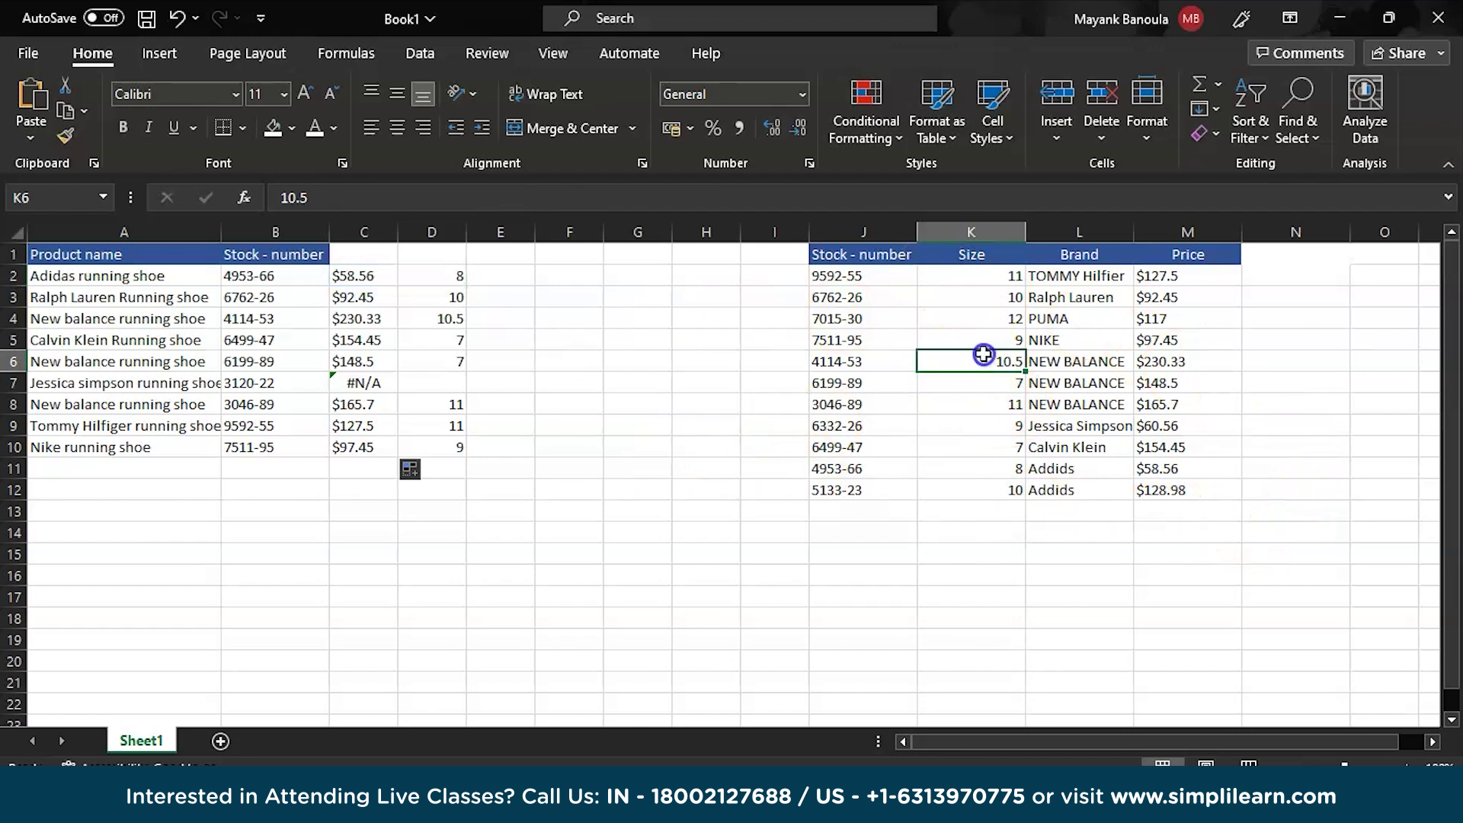
left_click(1173, 355)
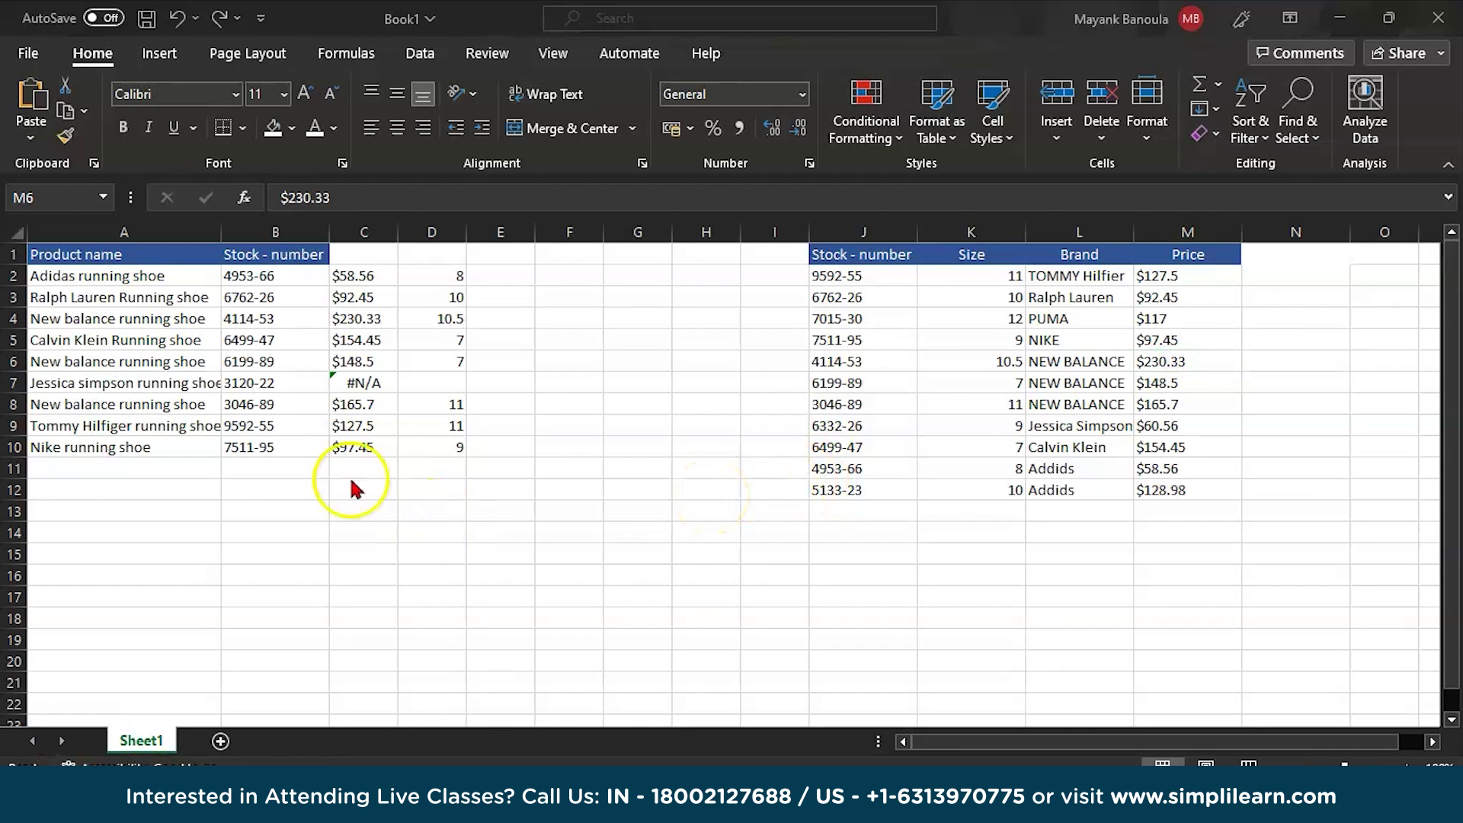
left_click(379, 382)
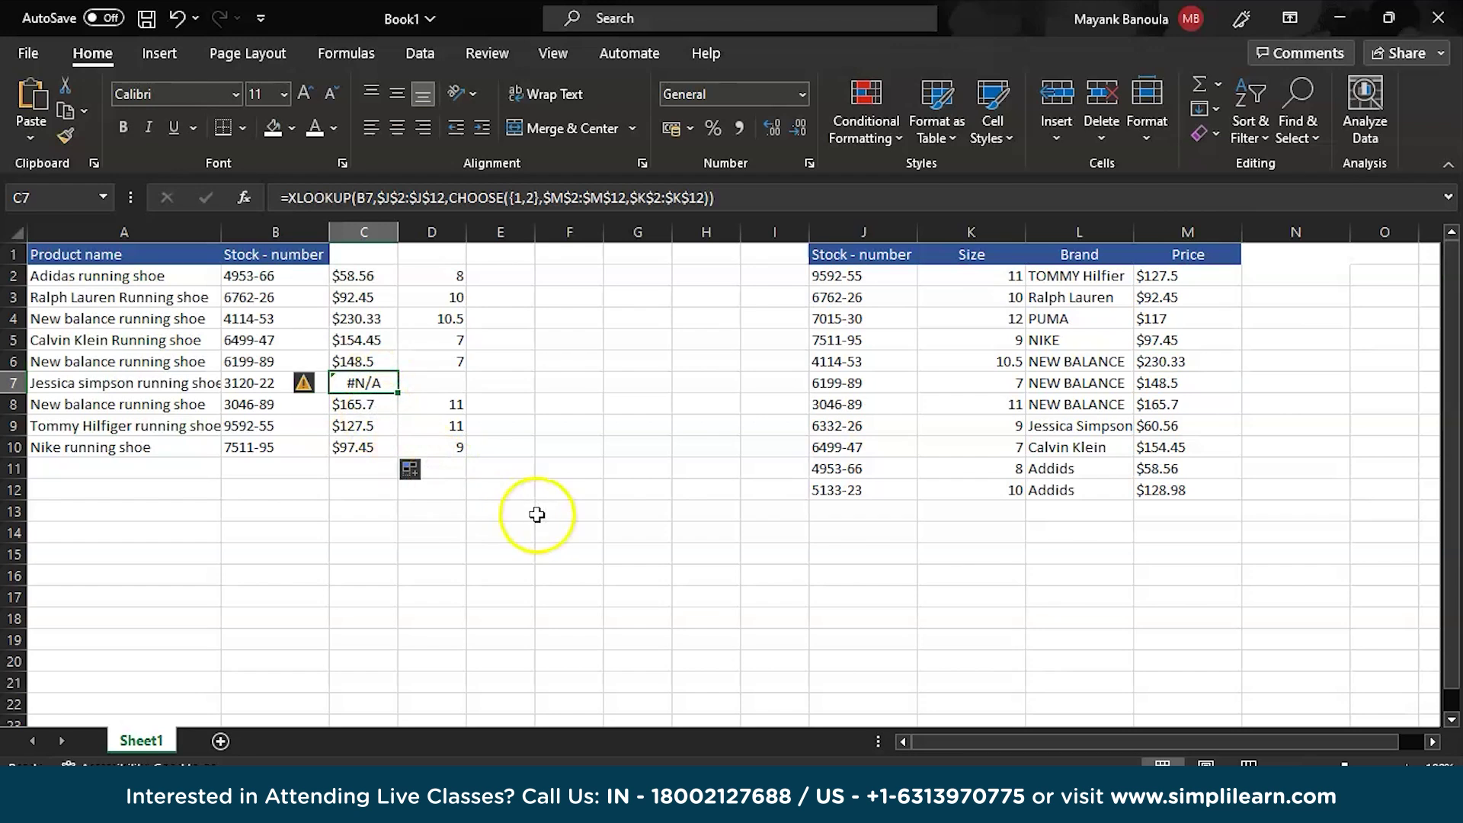
Add an empty-text "" if_not_found argument to C2's XLOOKUP after the CHOOSE part
left_click(388, 281)
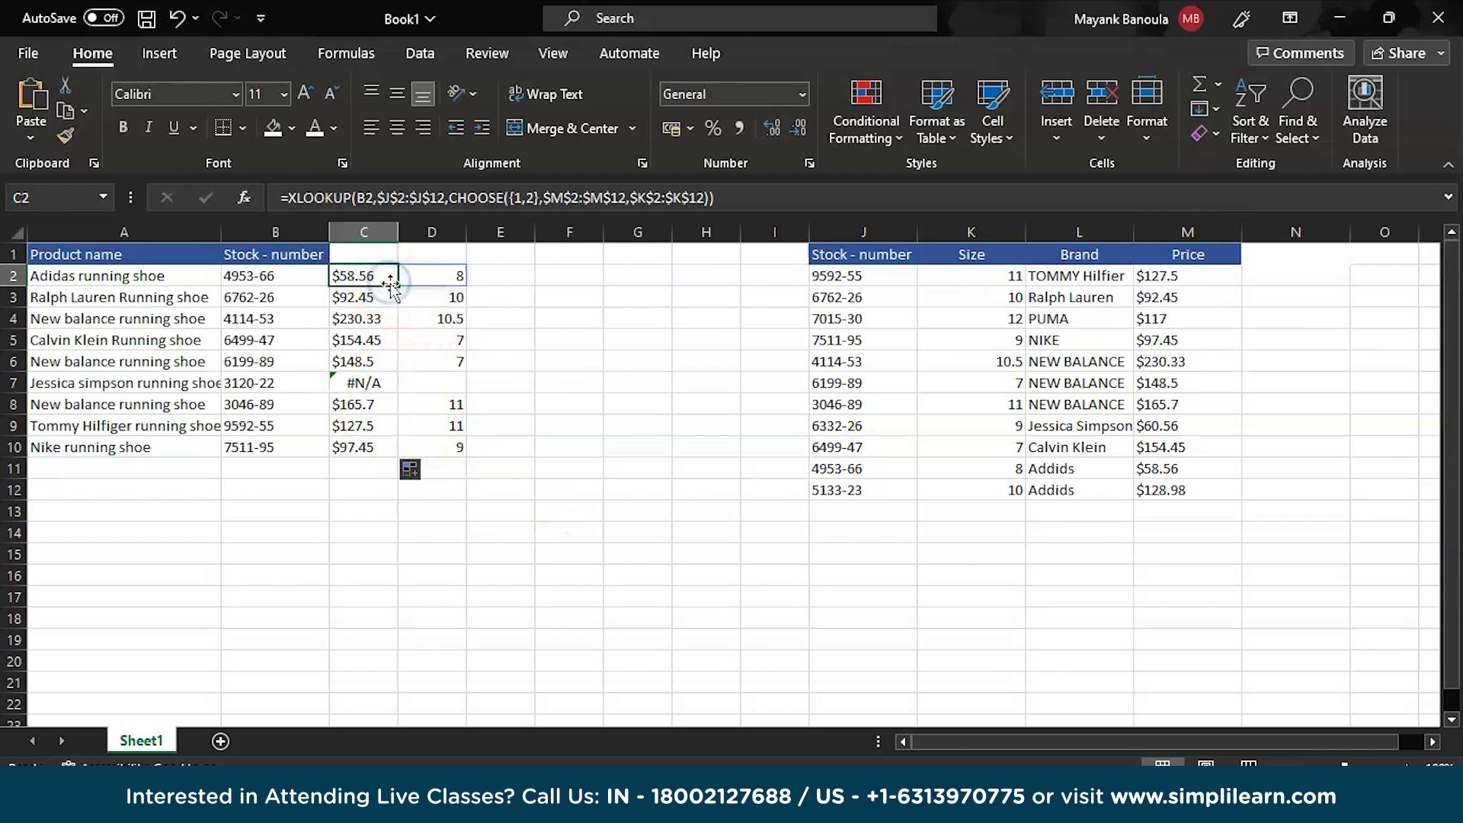
double_click(390, 279)
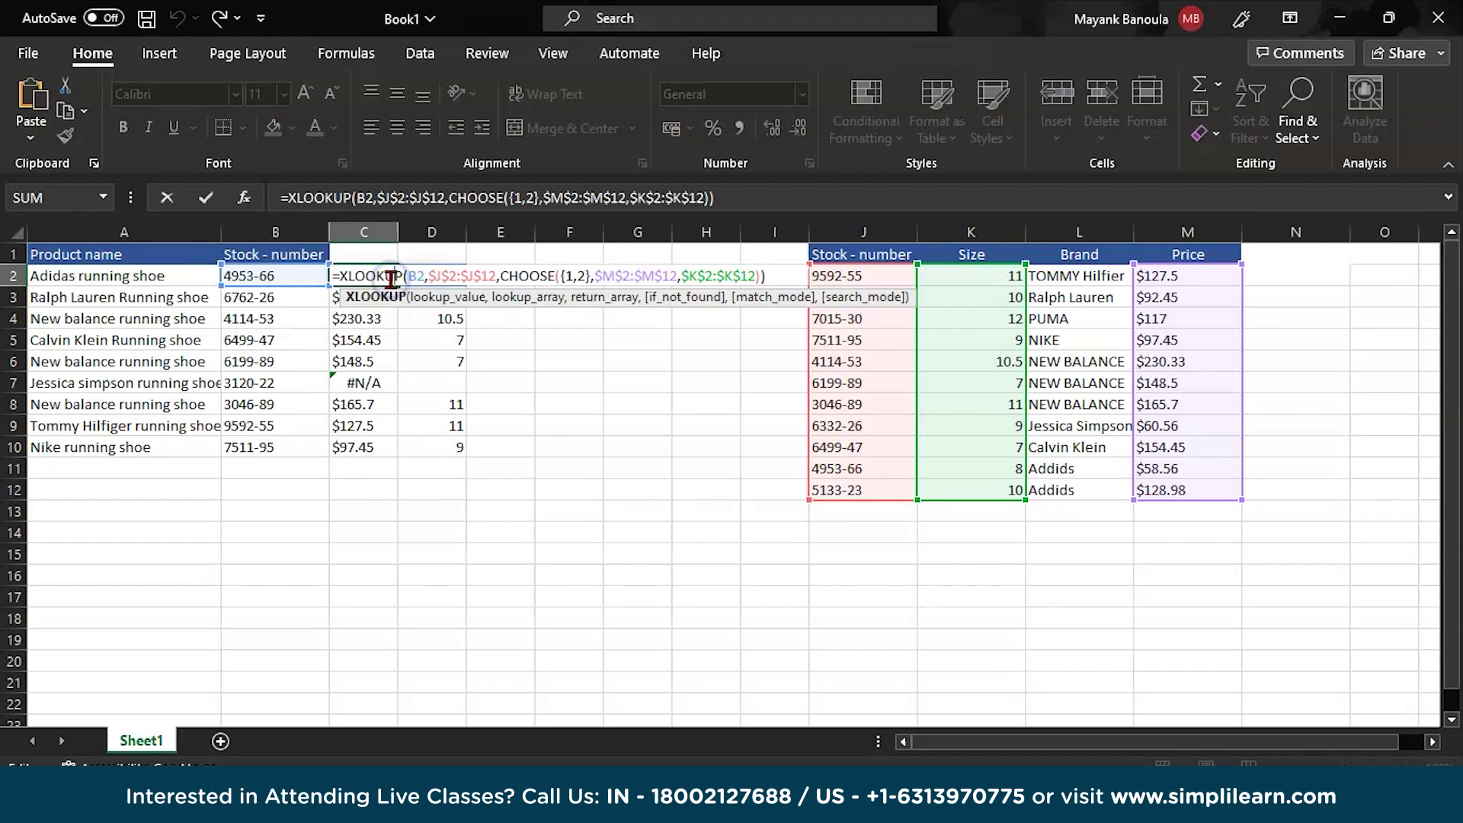
left_click(752, 278)
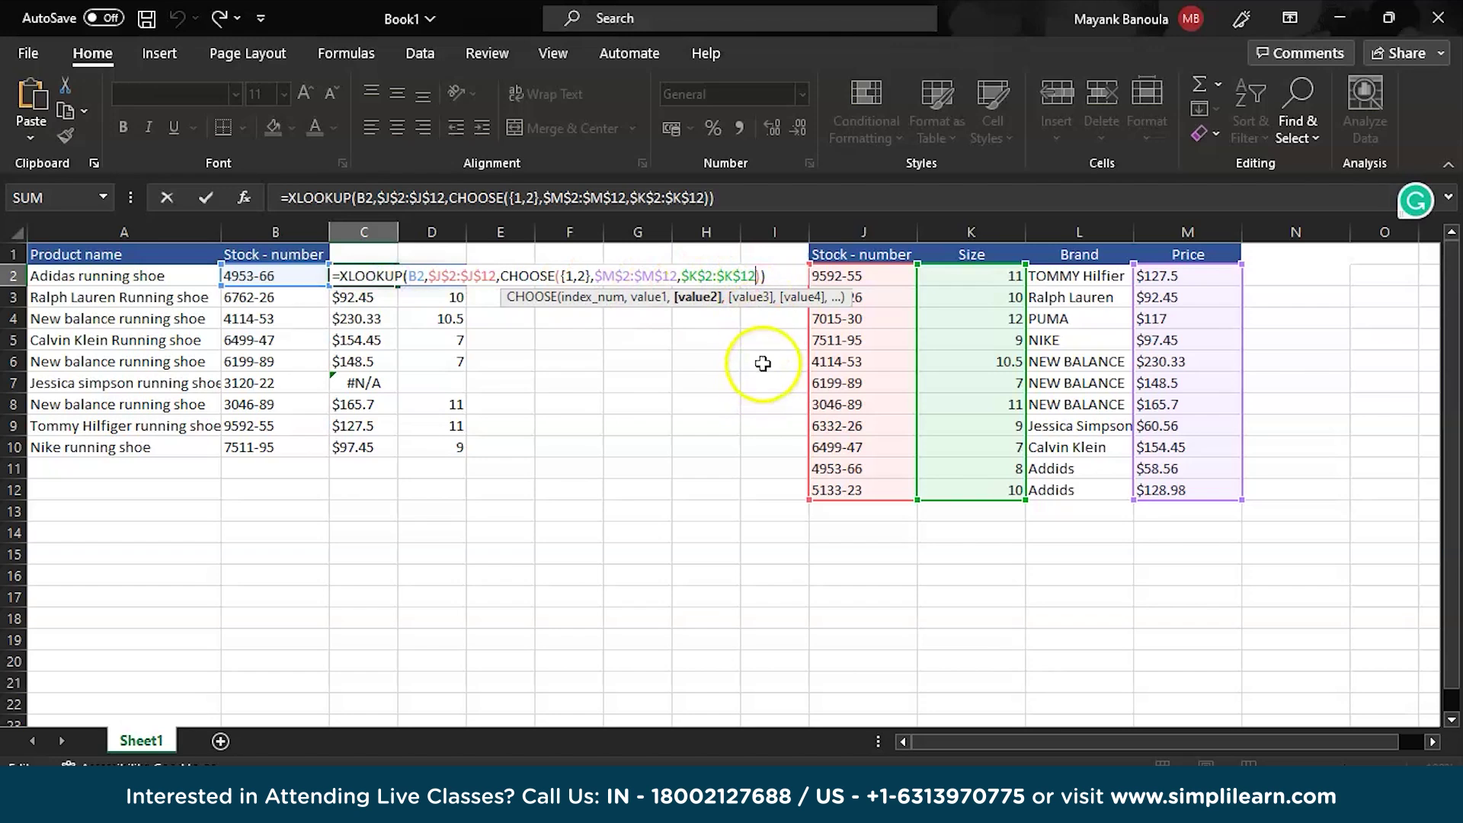
left_click(760, 279)
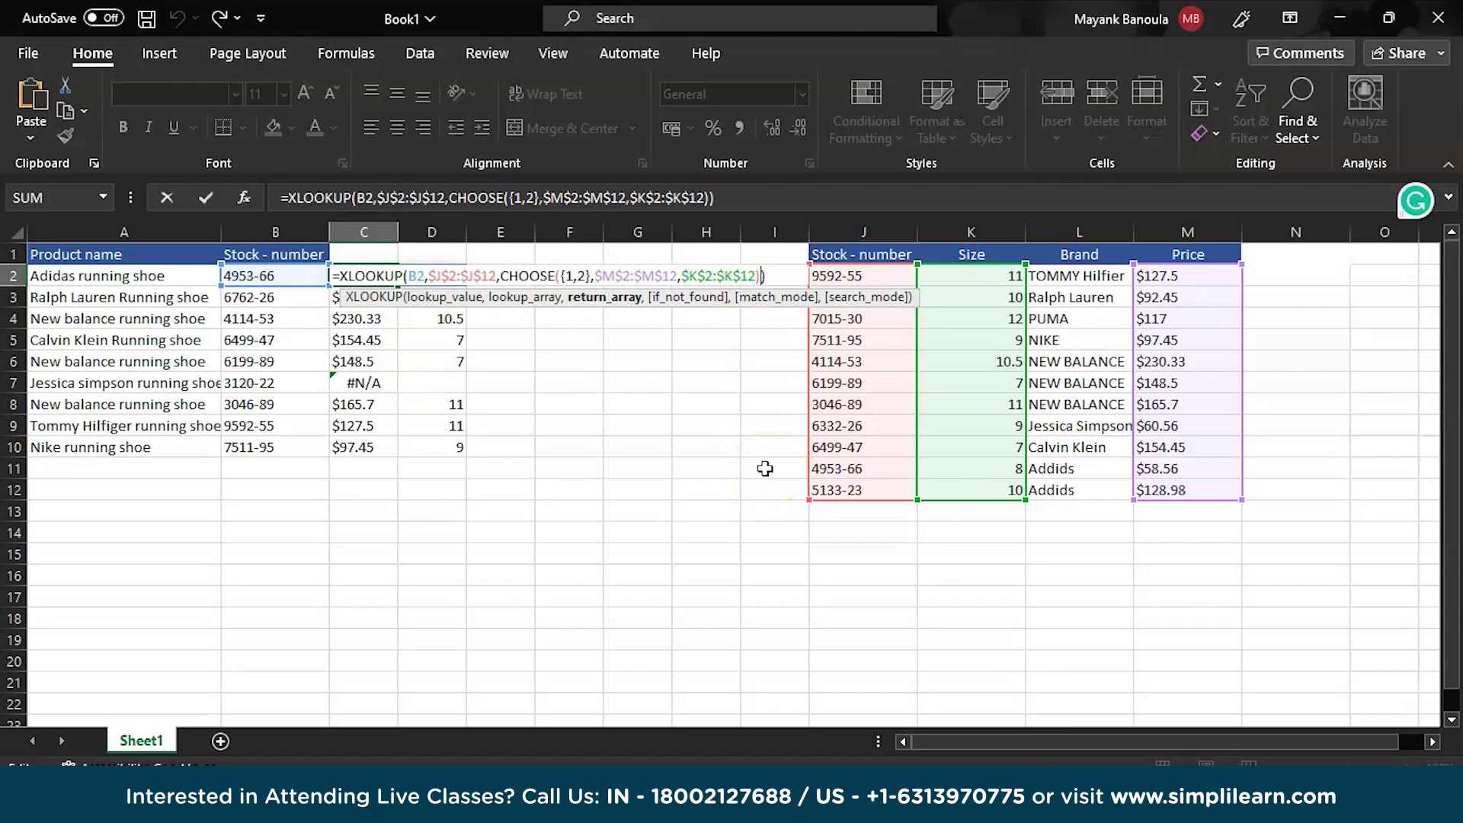
type(",")
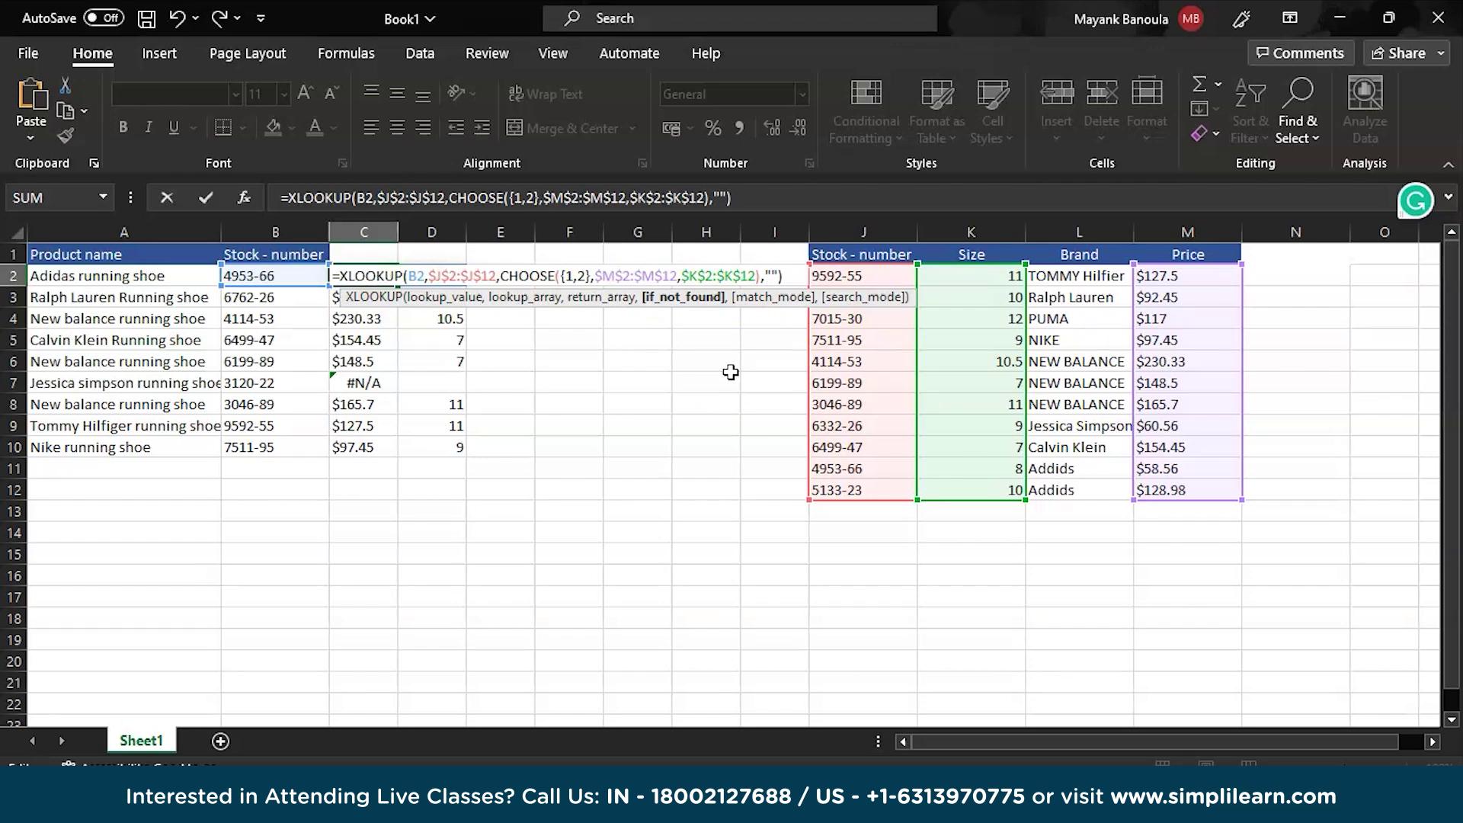
key("Return")
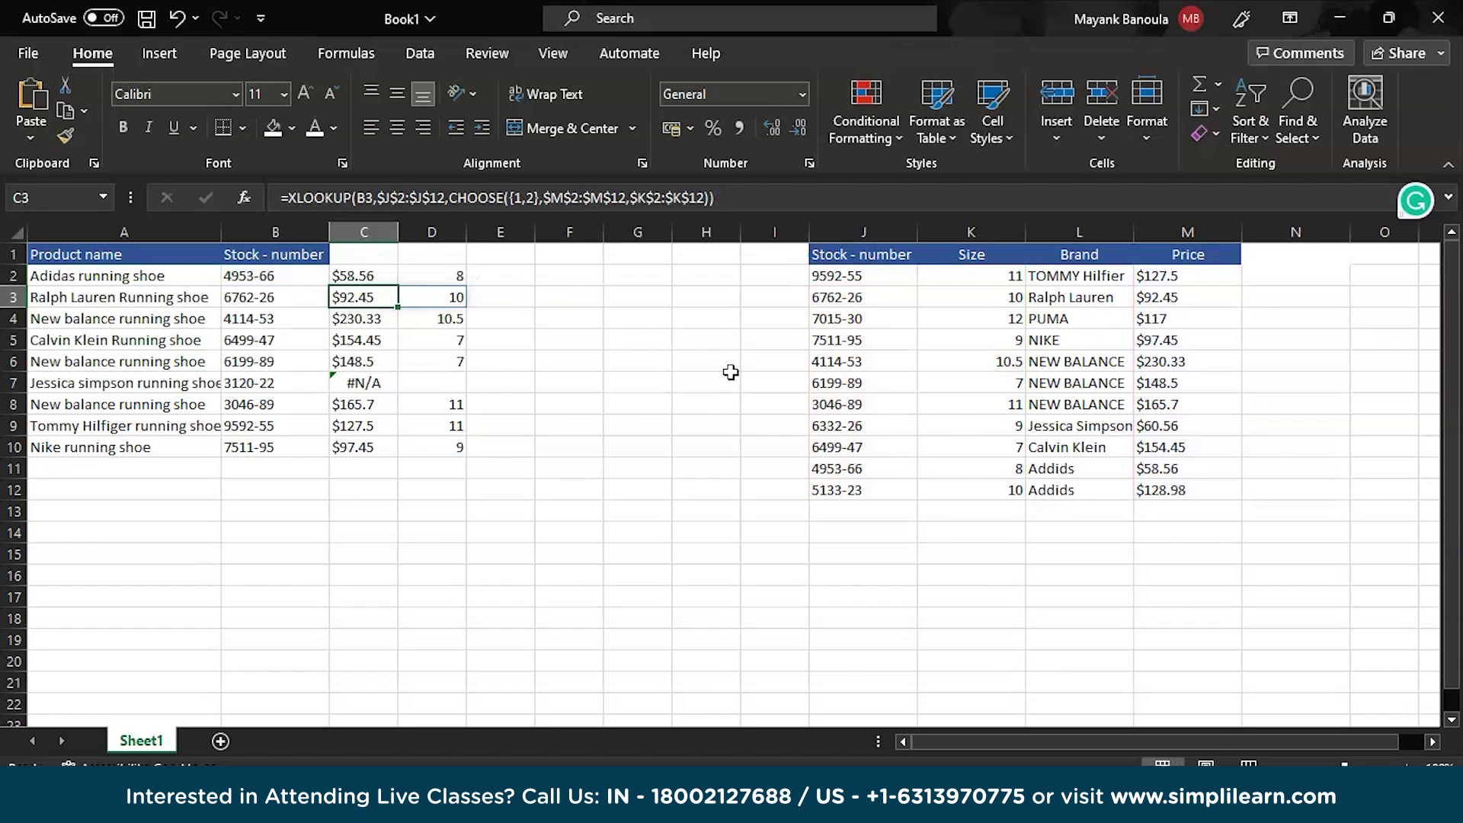
Fill the updated C2 formula down to C10 so the missing stock number's row shows blank
left_click(381, 275)
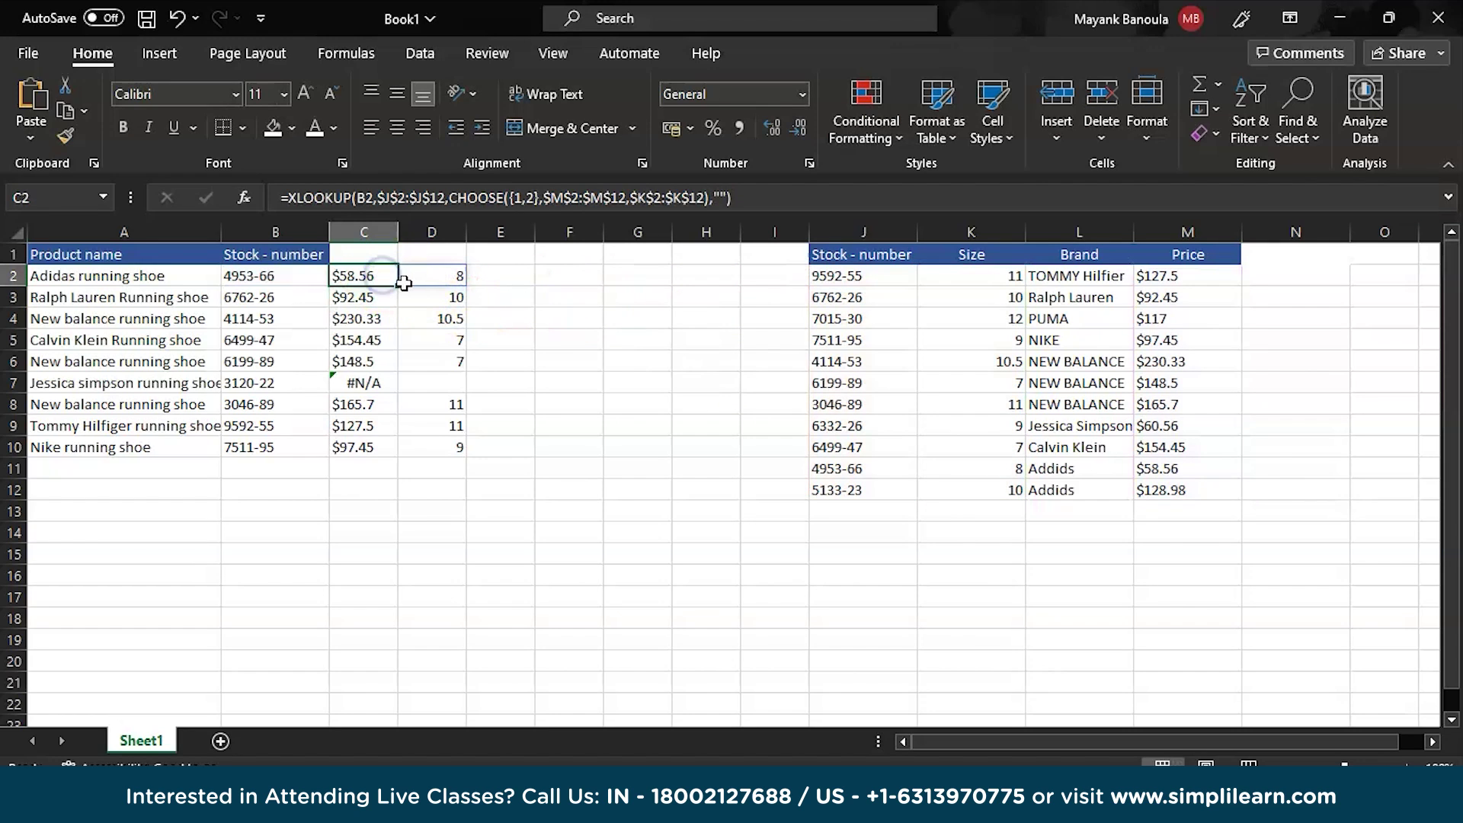
left_click_drag(398, 284, 397, 456)
left_click(585, 527)
left_click(381, 382)
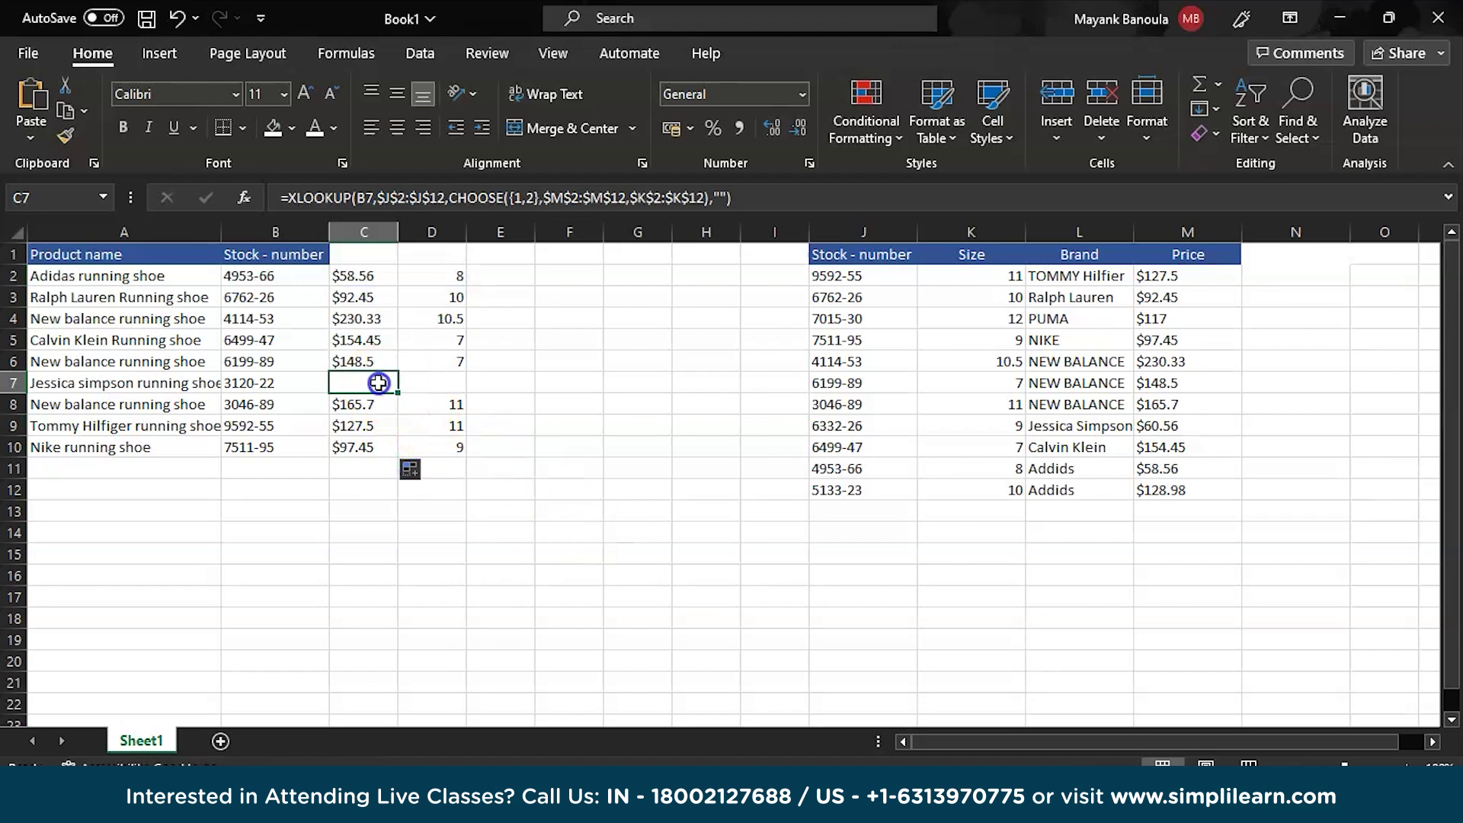
Set the if_not_found text to "No Match" in C7 and C2, then fill C2 down to C10
left_click(720, 199)
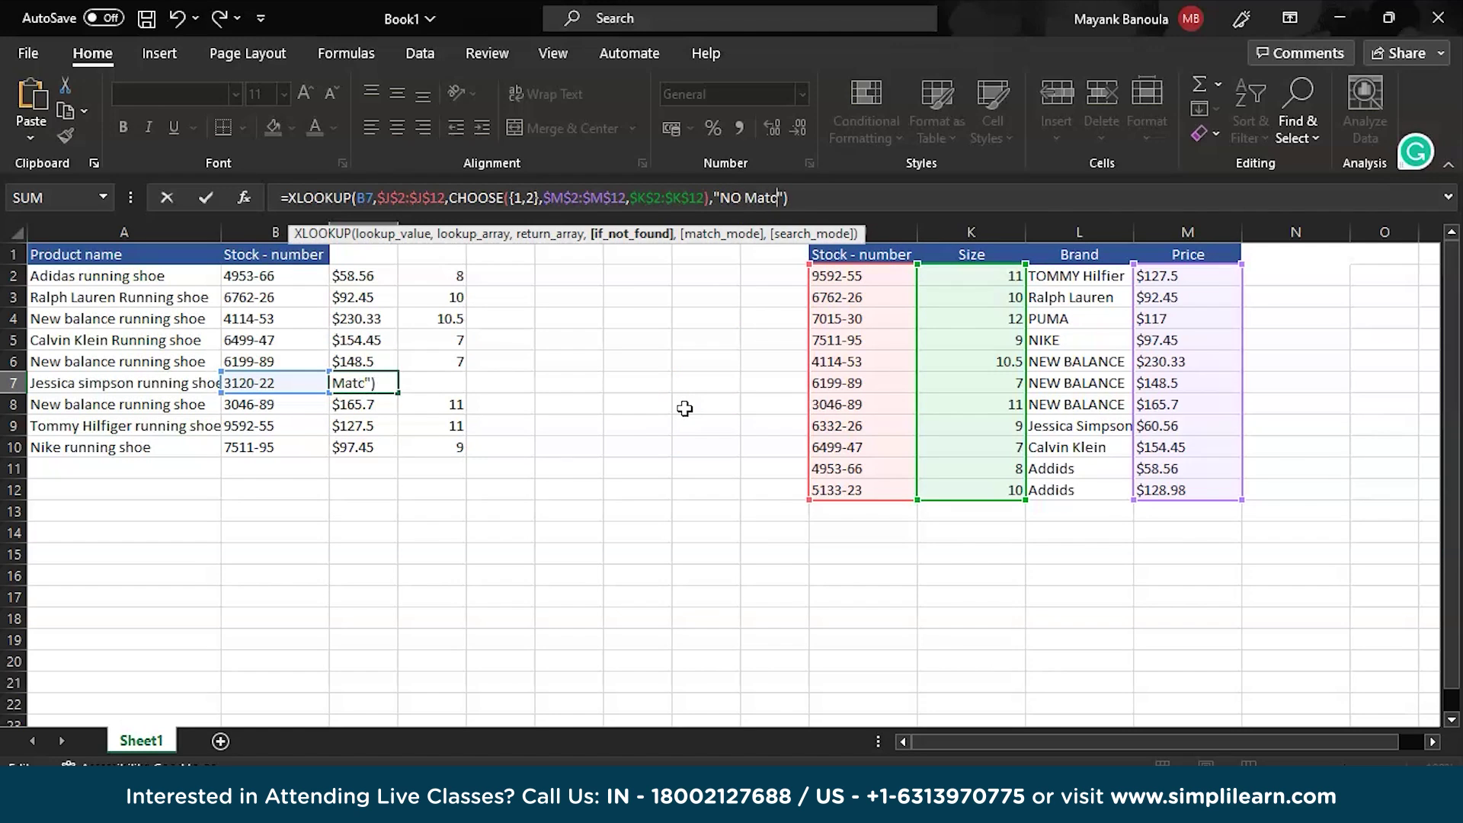
key("Return")
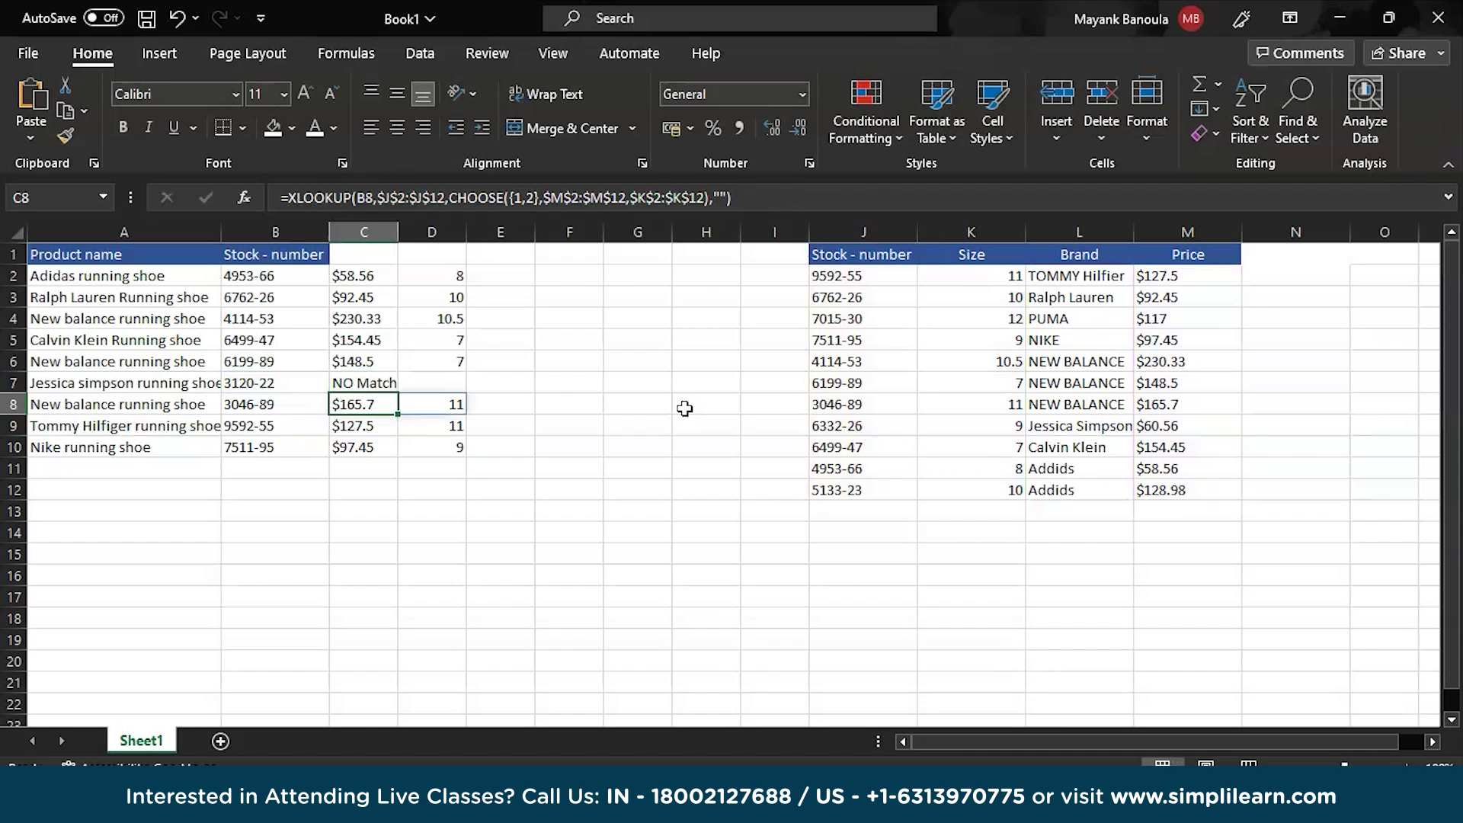
left_click(352, 276)
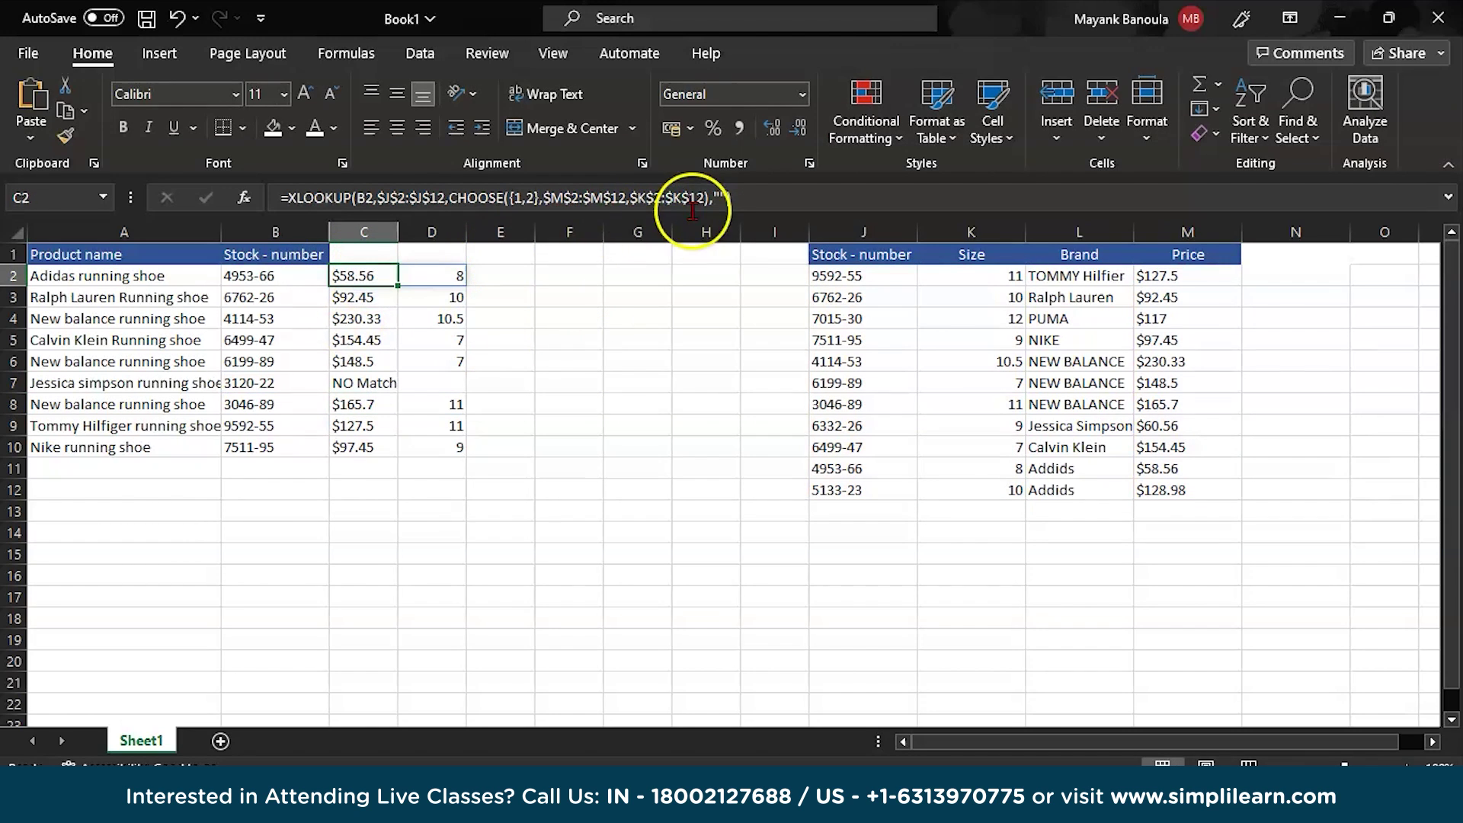
left_click(720, 201)
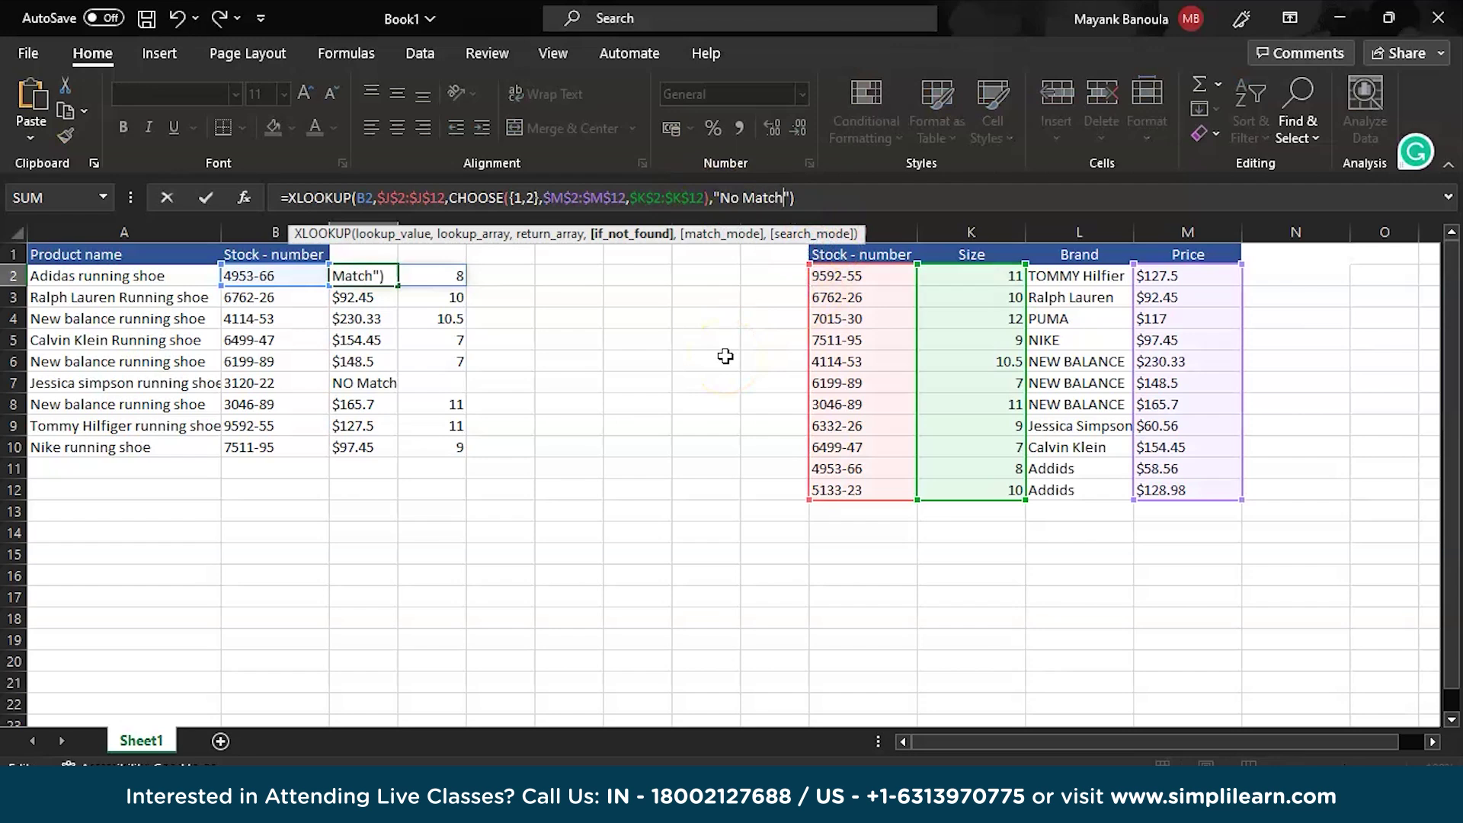
key("Return")
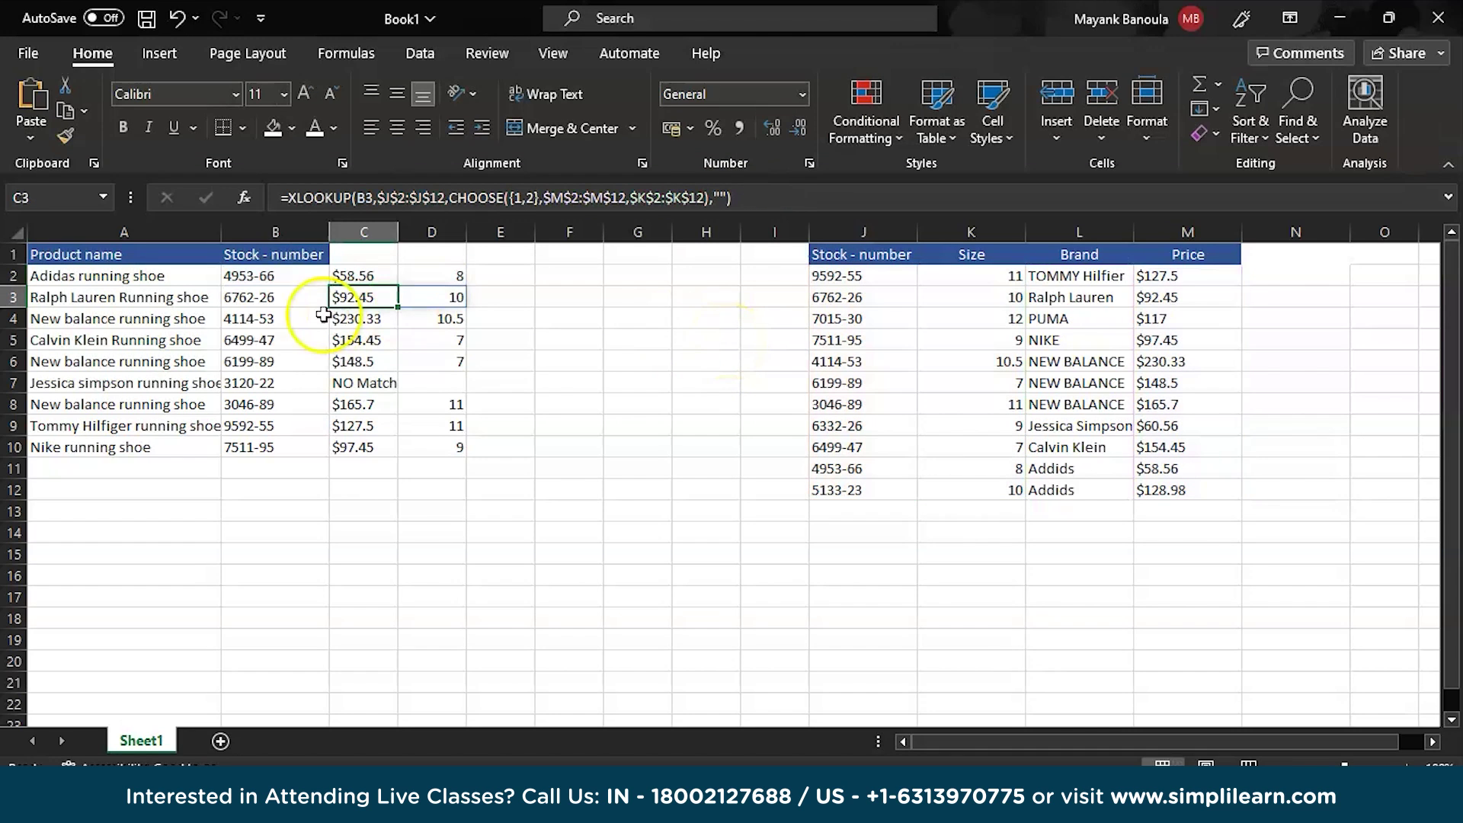
left_click(387, 281)
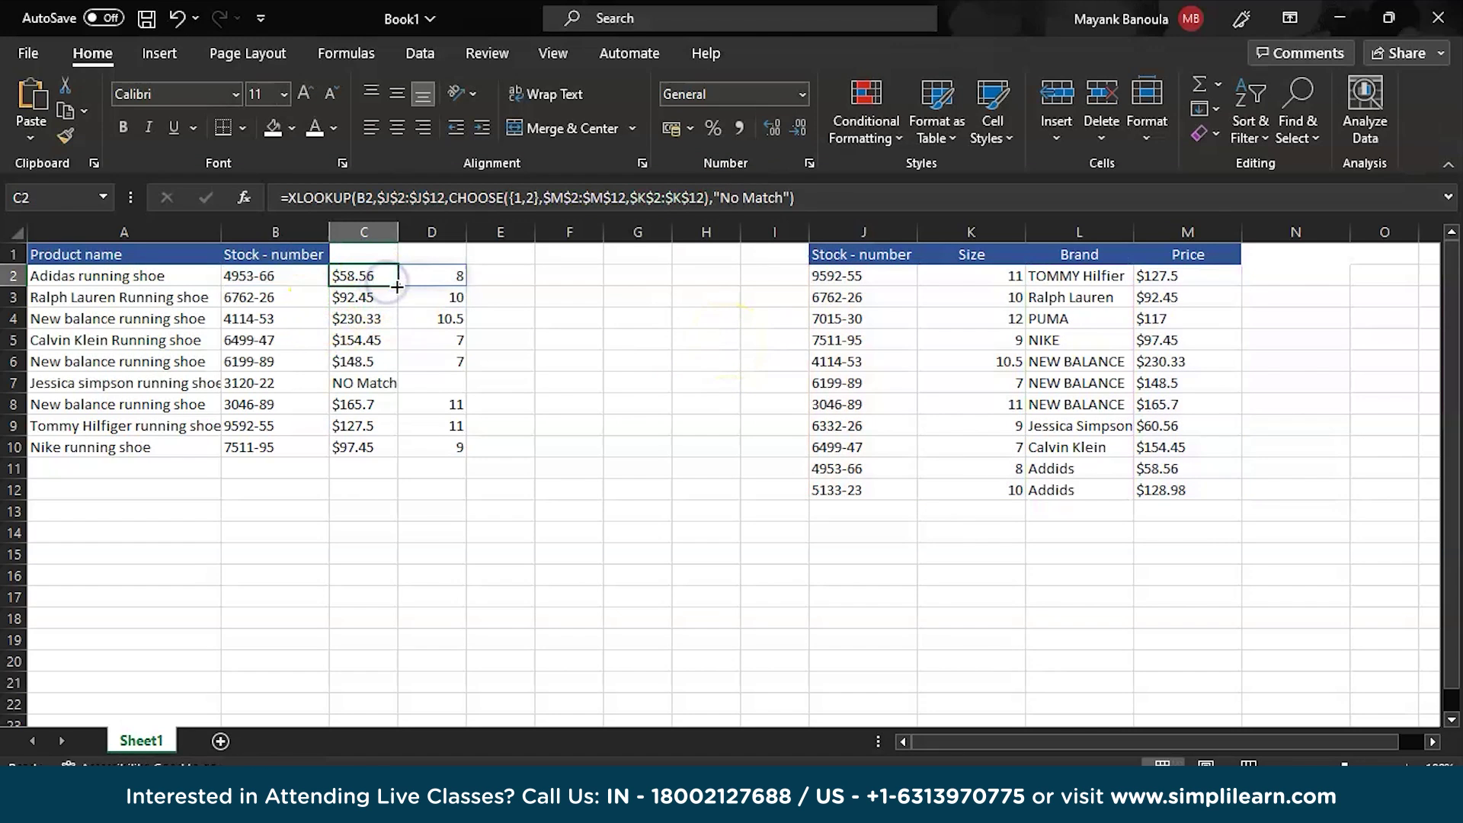
left_click_drag(397, 287, 399, 456)
left_click(614, 509)
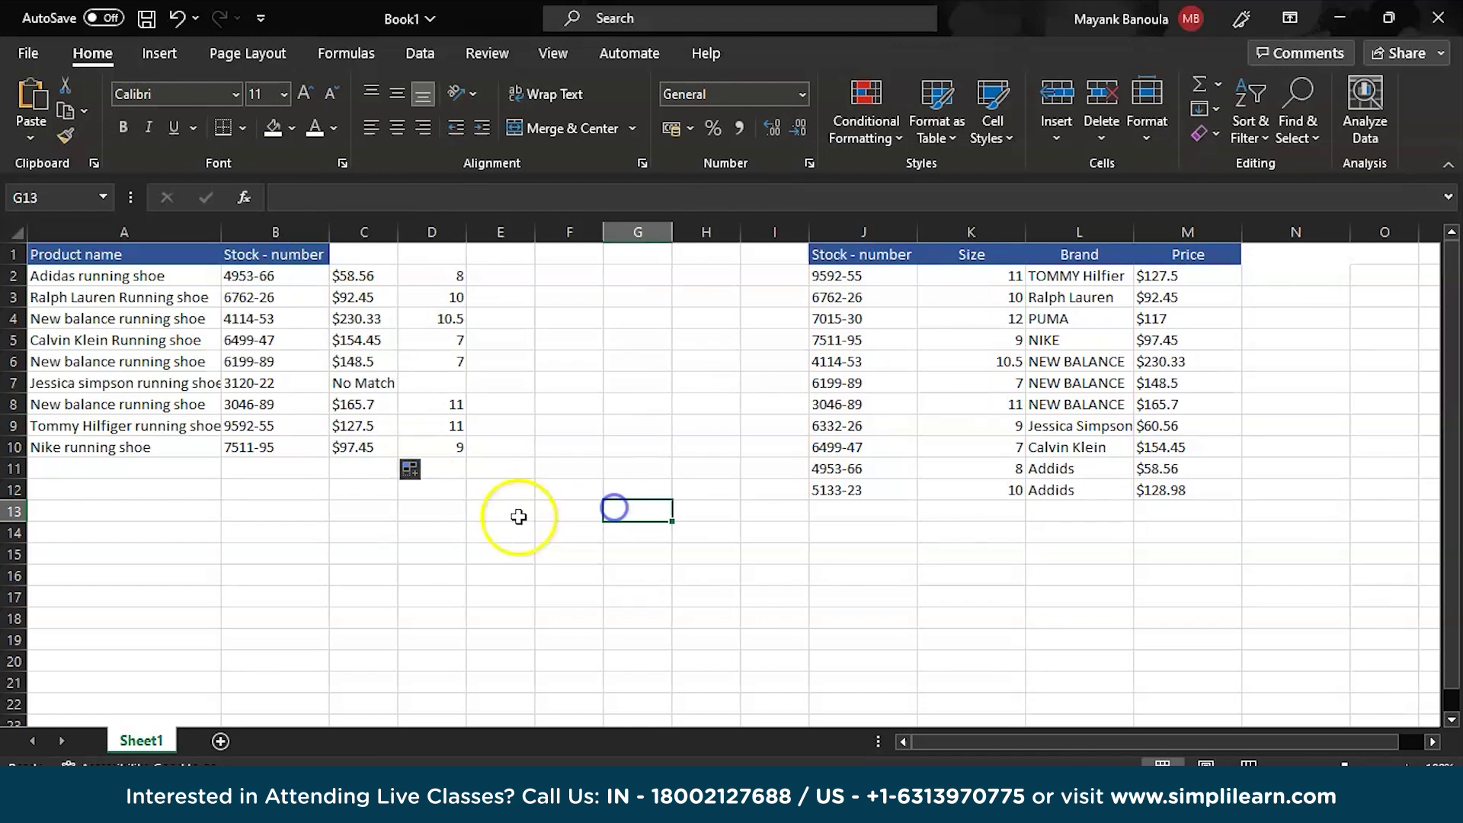
After checking C7's No Match, insert a blank Sheet2 and switch back to Sheet1
left_click(365, 382)
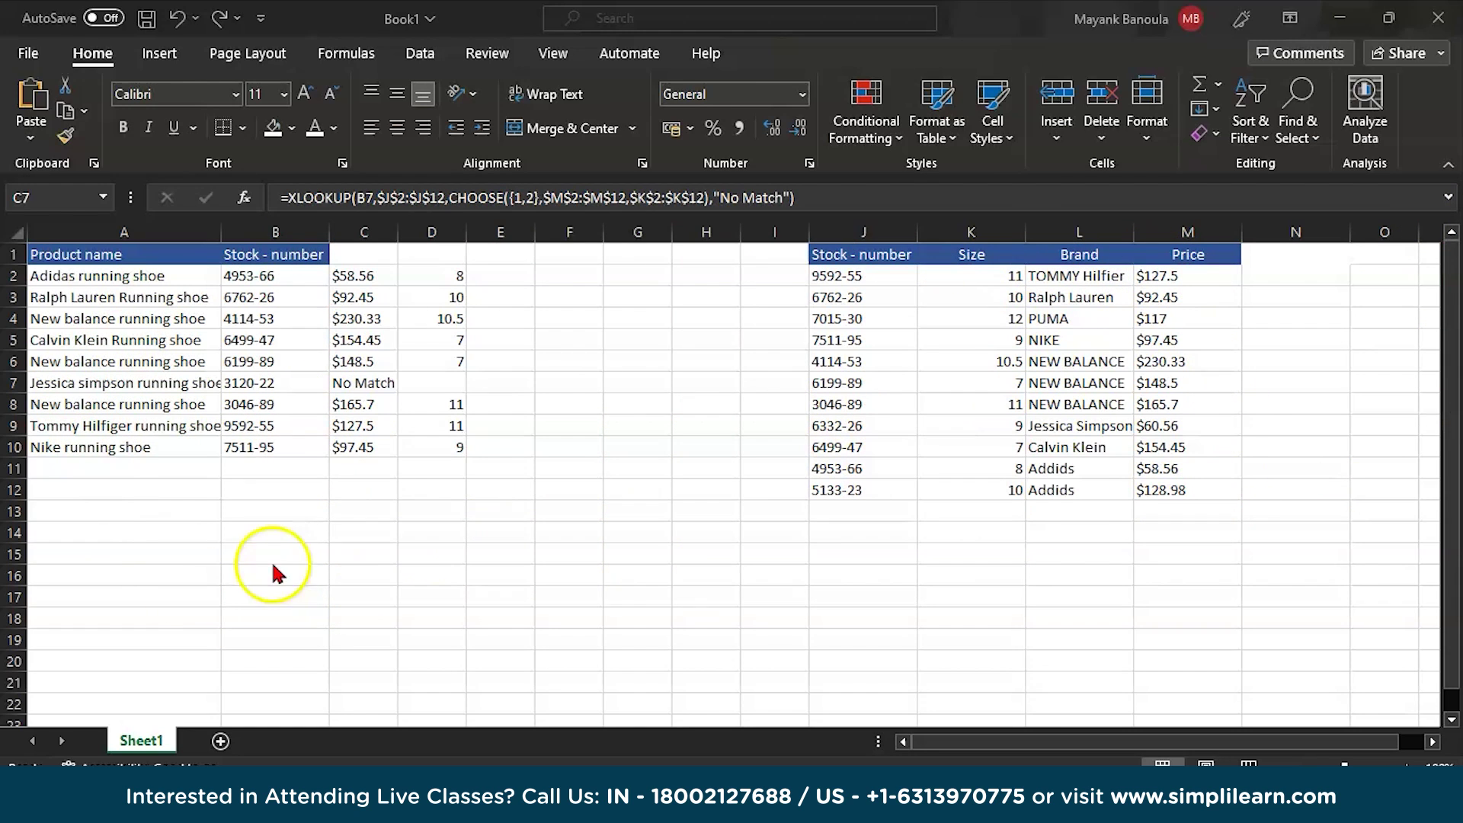
left_click(220, 740)
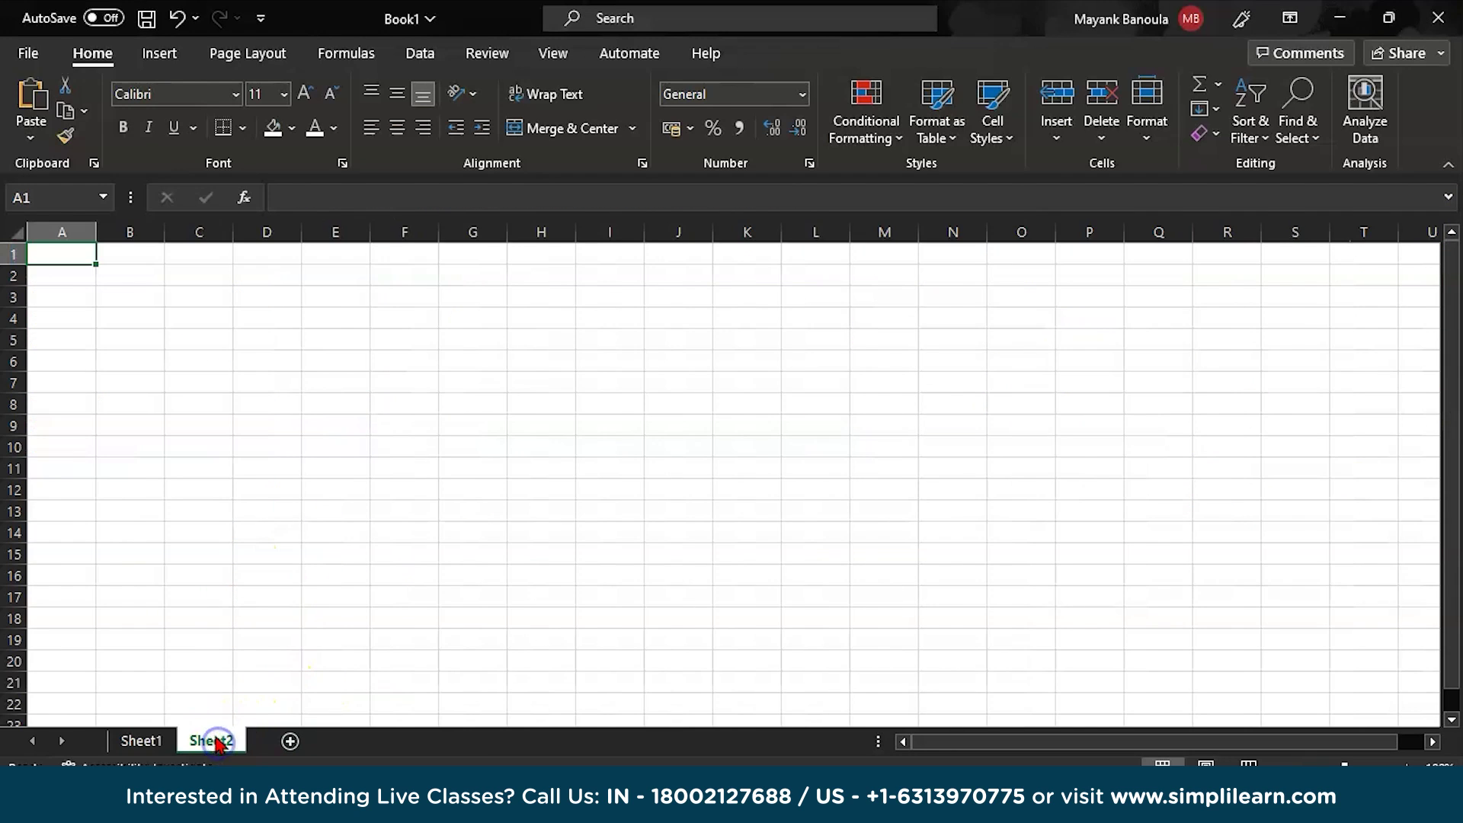
left_click(145, 741)
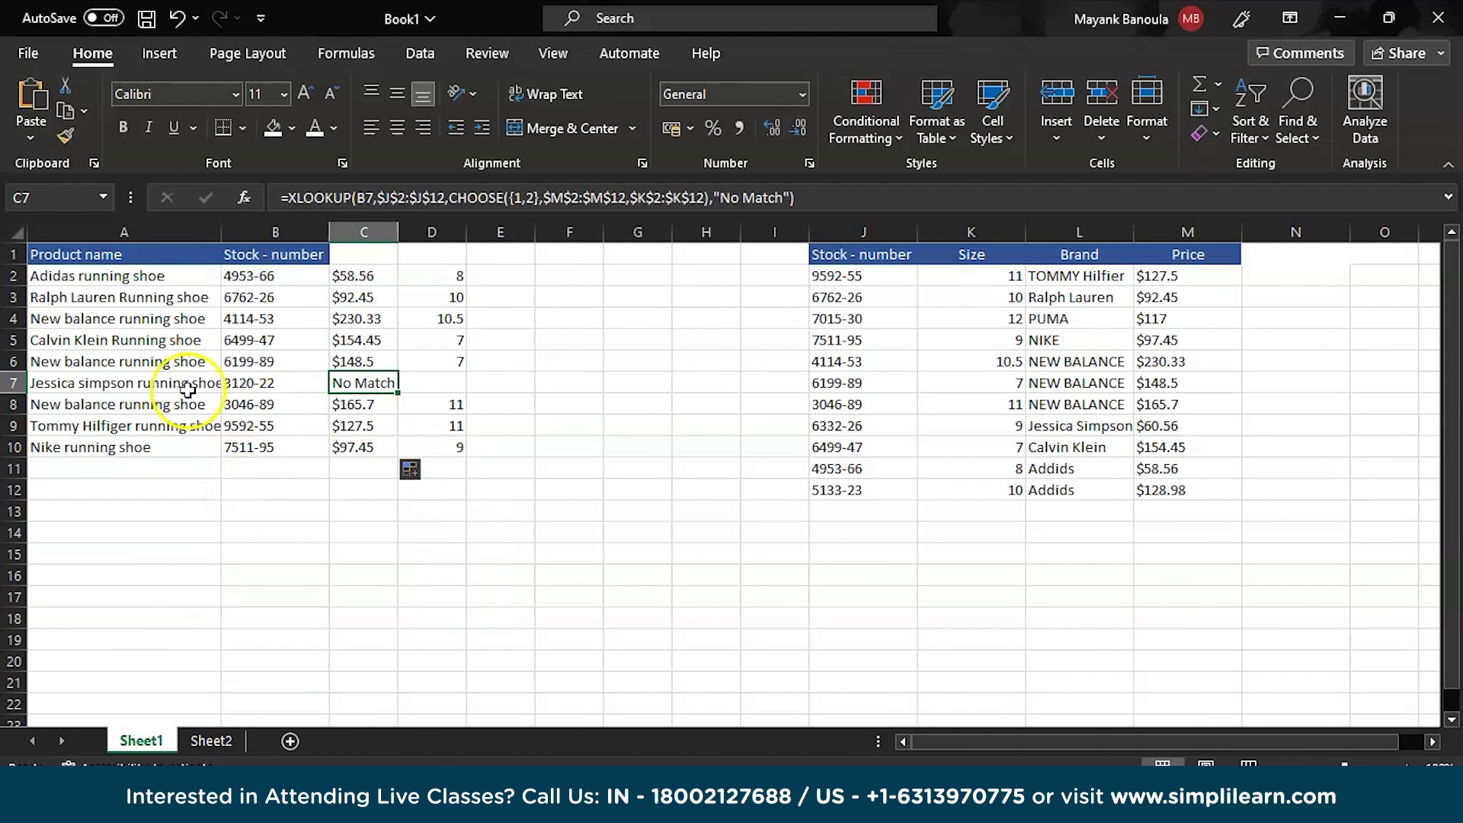
left_click(732, 564)
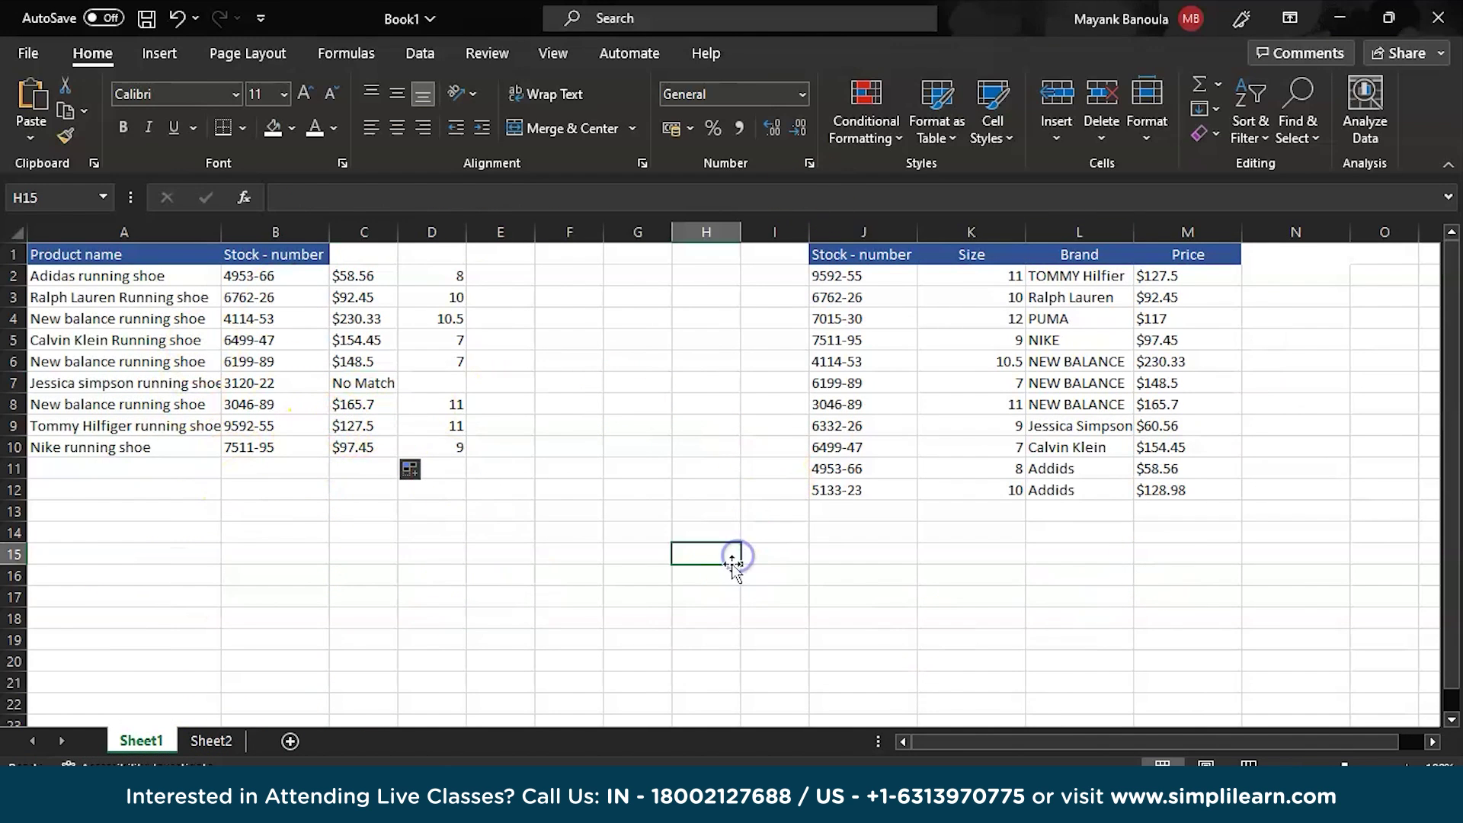